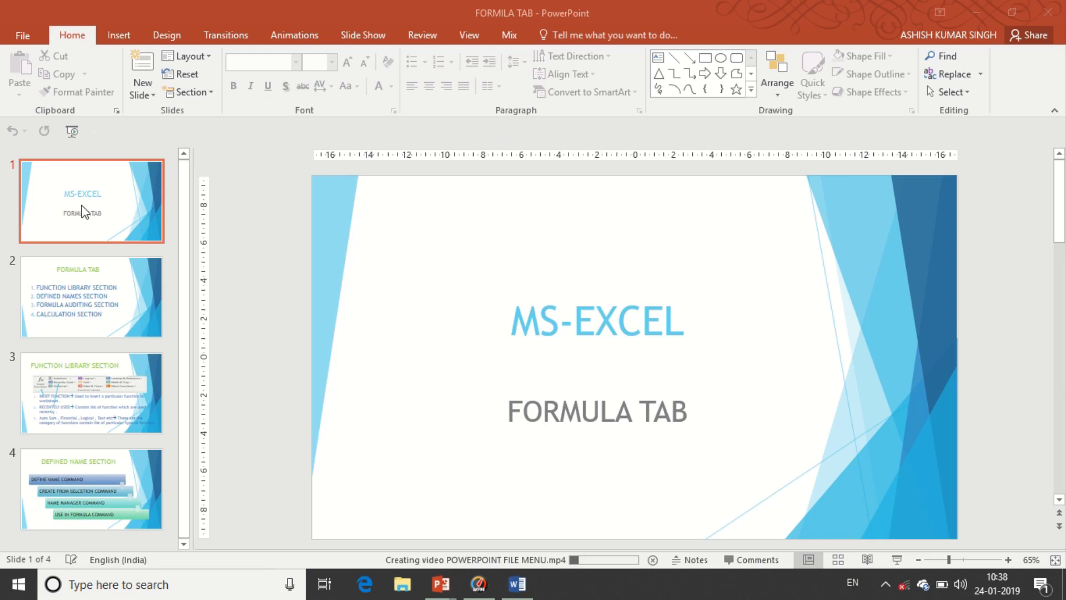
- Add a Title and Content slide after slide 2
{"action": "left_click", "coordinate": [75, 287]}
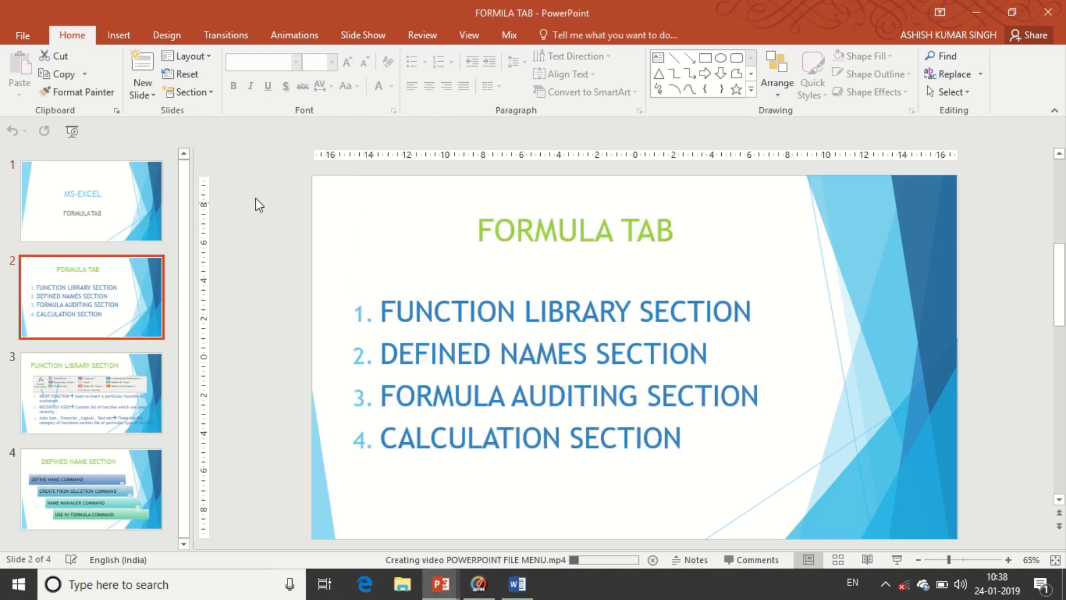
{"action": "left_click", "coordinate": [156, 93]}
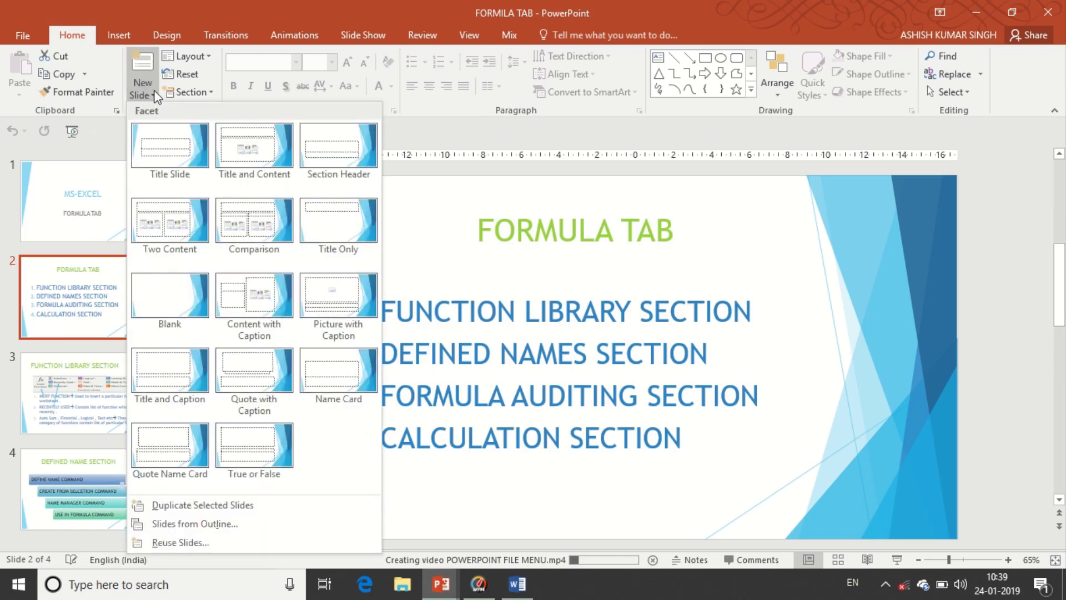
{"action": "left_click", "coordinate": [242, 147]}
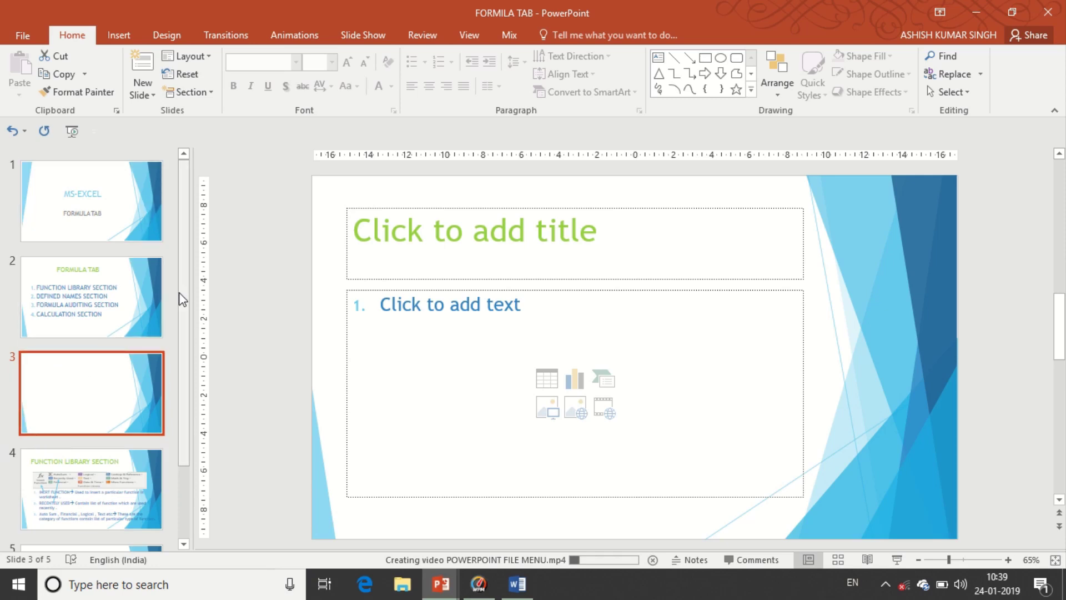
- Delete the trial slide and return to the Function Library Section slide
{"action": "key", "text": "Delete"}
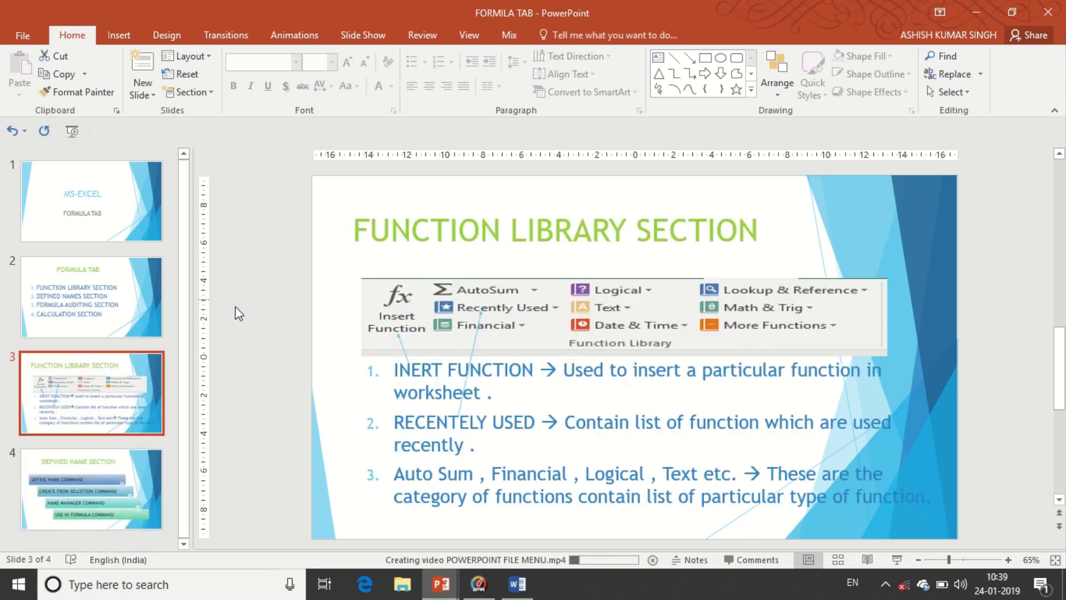
{"action": "key", "text": "Down"}
{"action": "left_click", "coordinate": [119, 393]}
{"action": "left_click", "coordinate": [153, 95]}
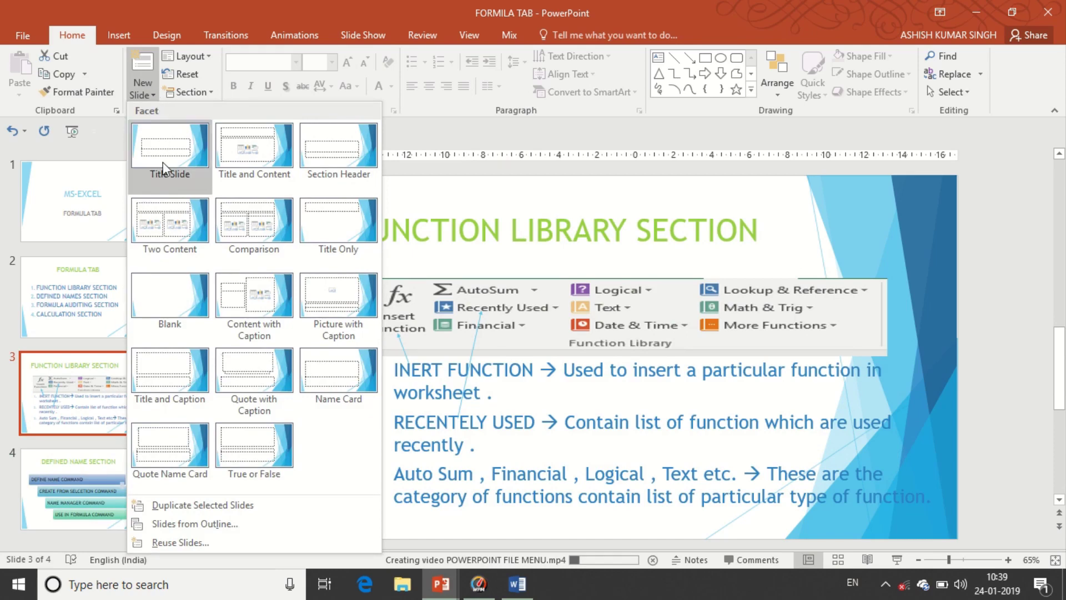
- Insert a blank Two Content slide as slide 4, after Function Library Section
{"action": "left_click", "coordinate": [163, 217]}
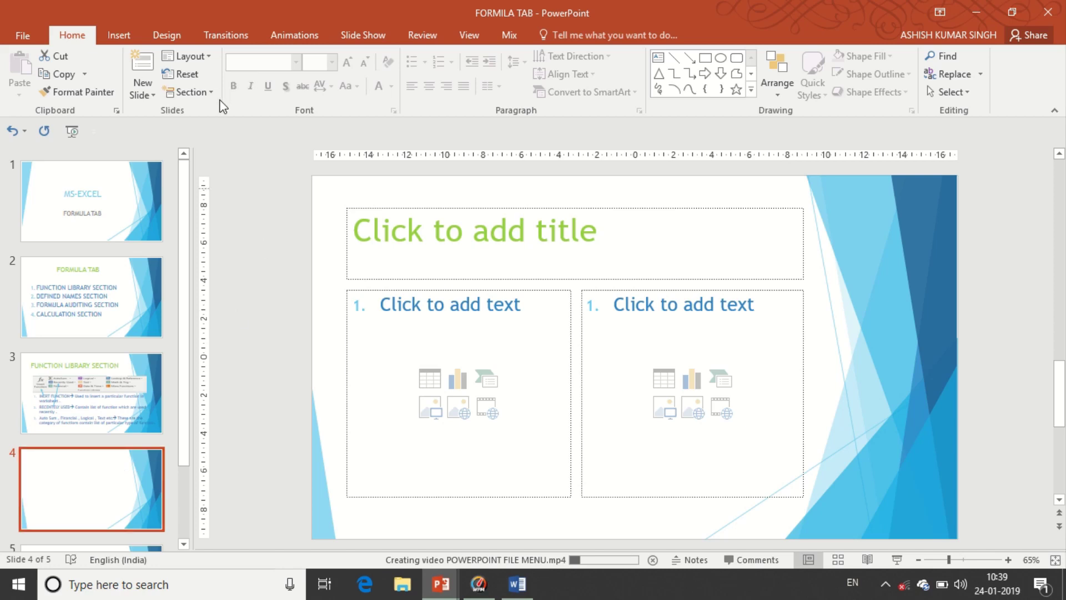
{"action": "left_click", "coordinate": [189, 56]}
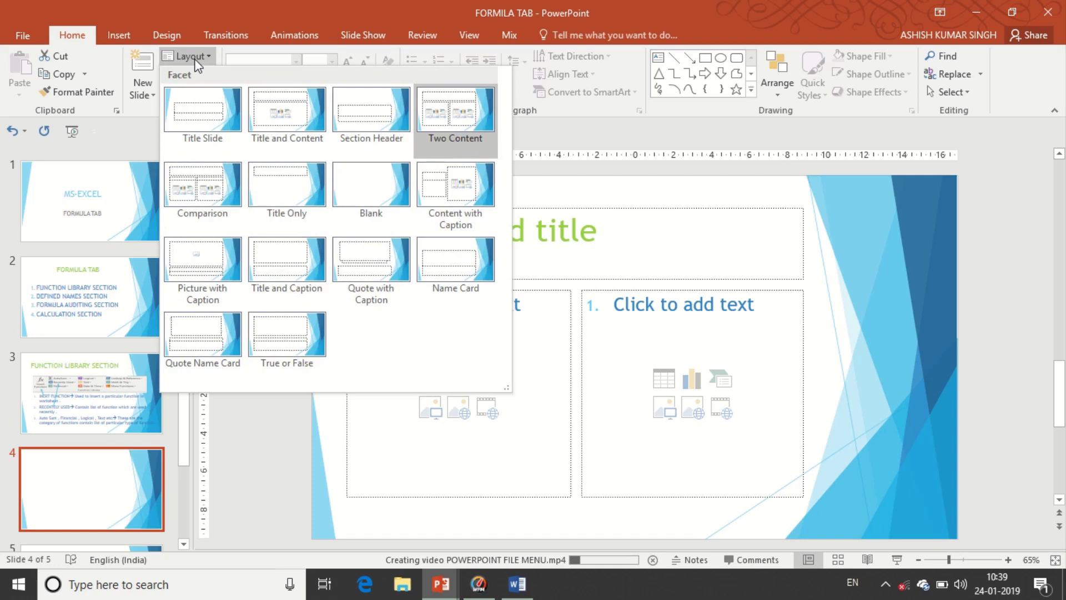
- Switch slide 4 to Title and Content, move its placeholders, then reset them to default positions
{"action": "left_click", "coordinate": [279, 109]}
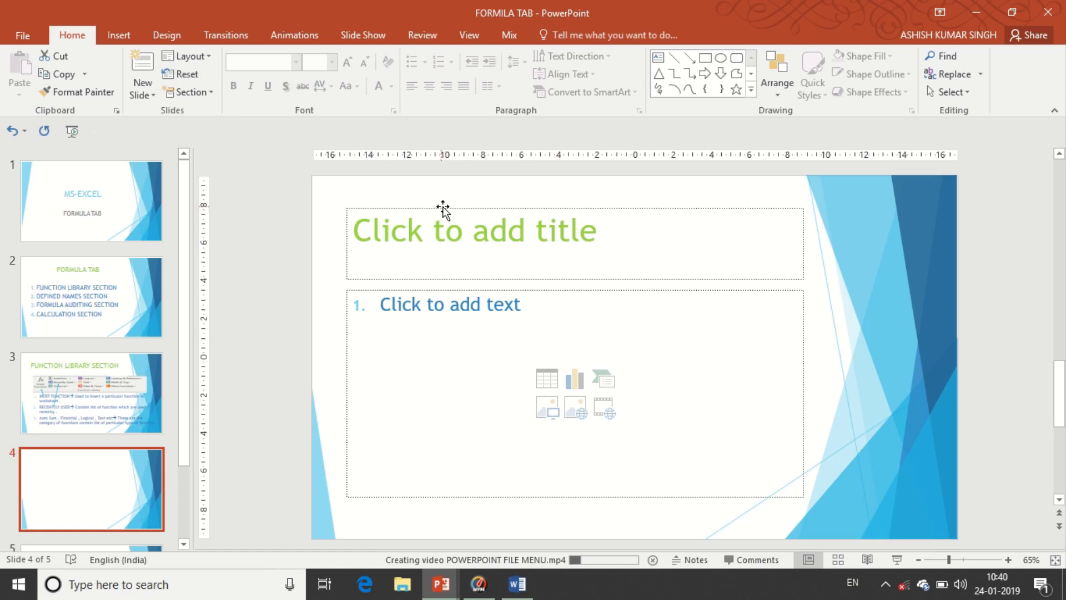
{"action": "left_click_drag", "start_coordinate": [443, 206], "coordinate": [519, 403]}
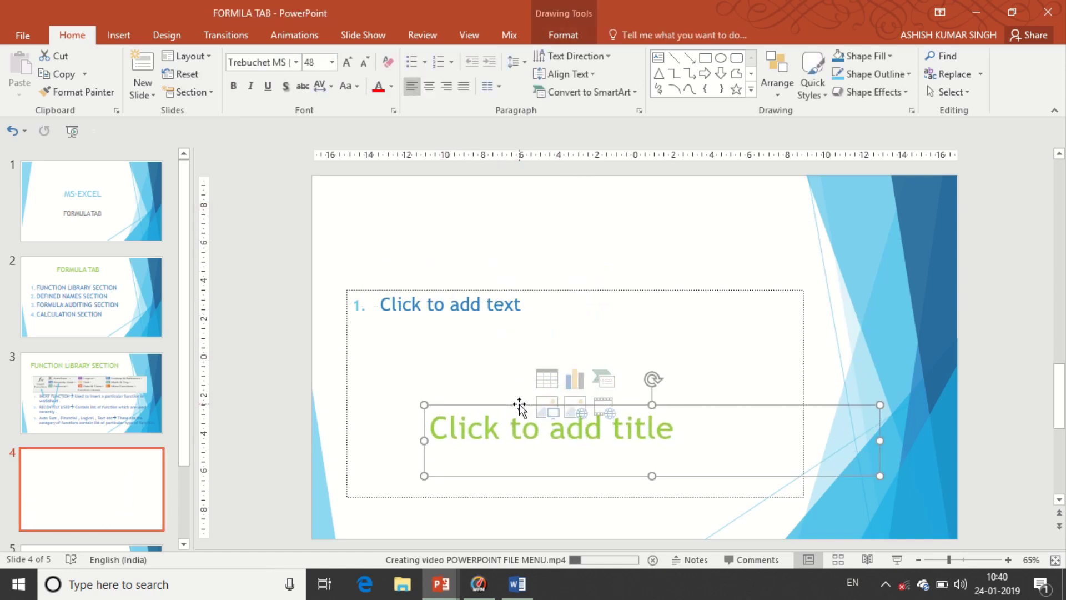
{"action": "left_click_drag", "start_coordinate": [414, 288], "coordinate": [414, 234]}
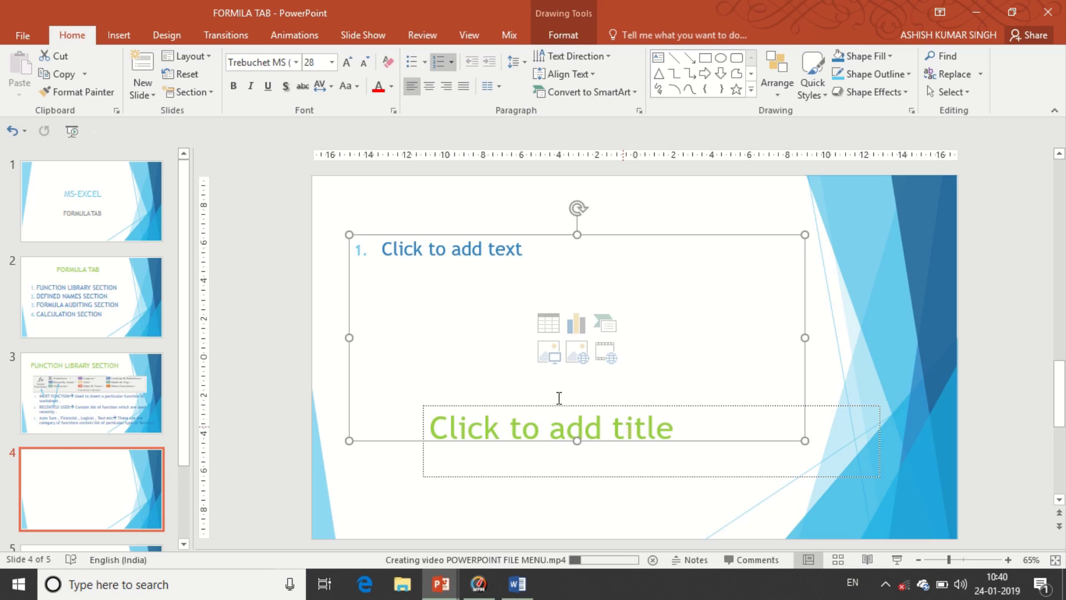
{"action": "left_click", "coordinate": [187, 74]}
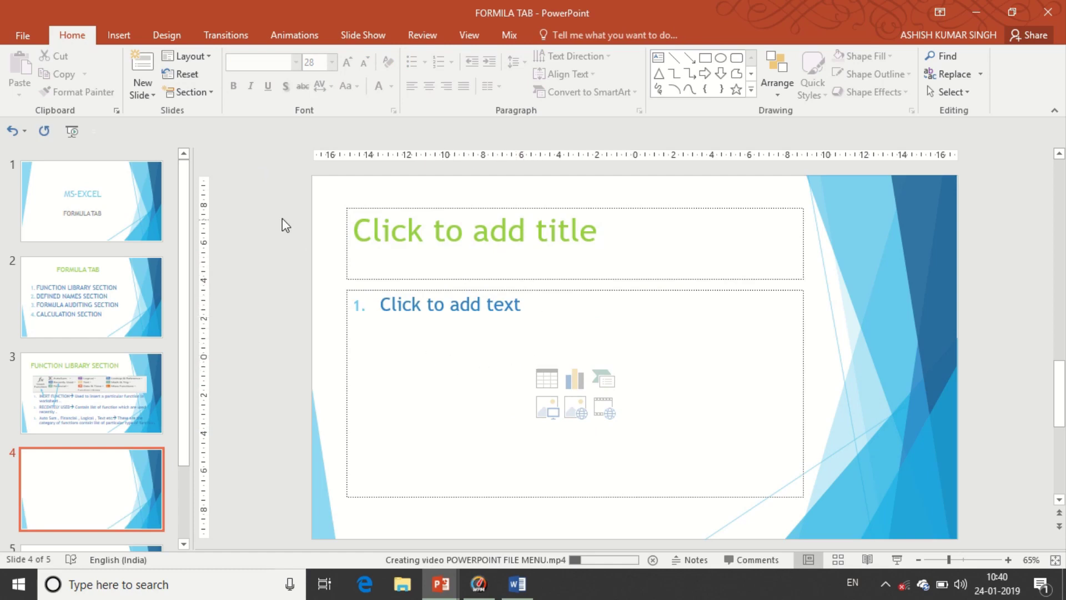
{"action": "left_click", "coordinate": [157, 170]}
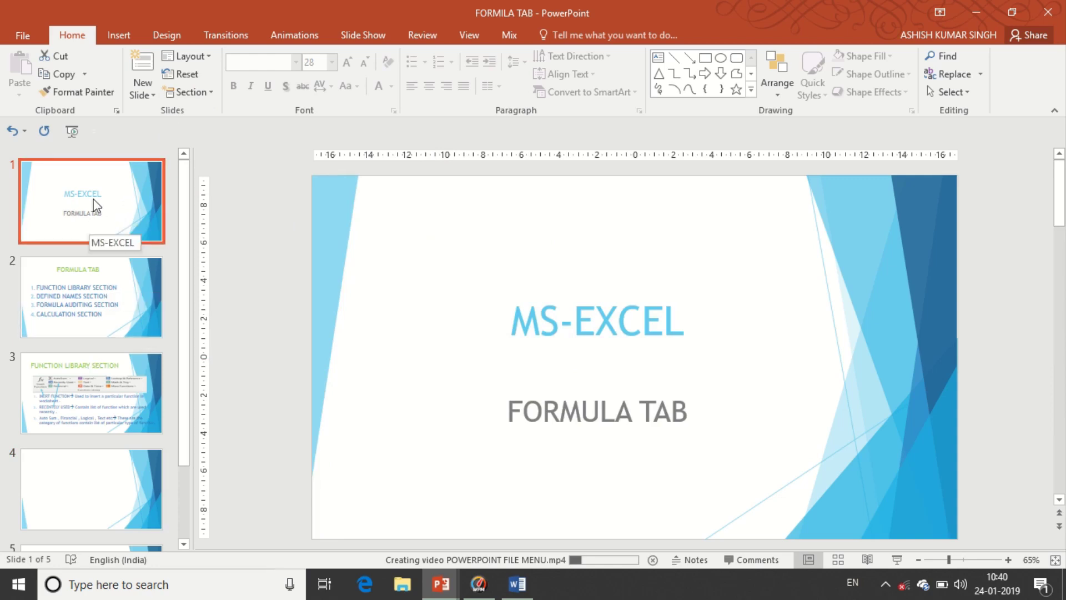
- Add one Untitled Section at slide 1 and another starting at slide 3
{"action": "left_click", "coordinate": [195, 92]}
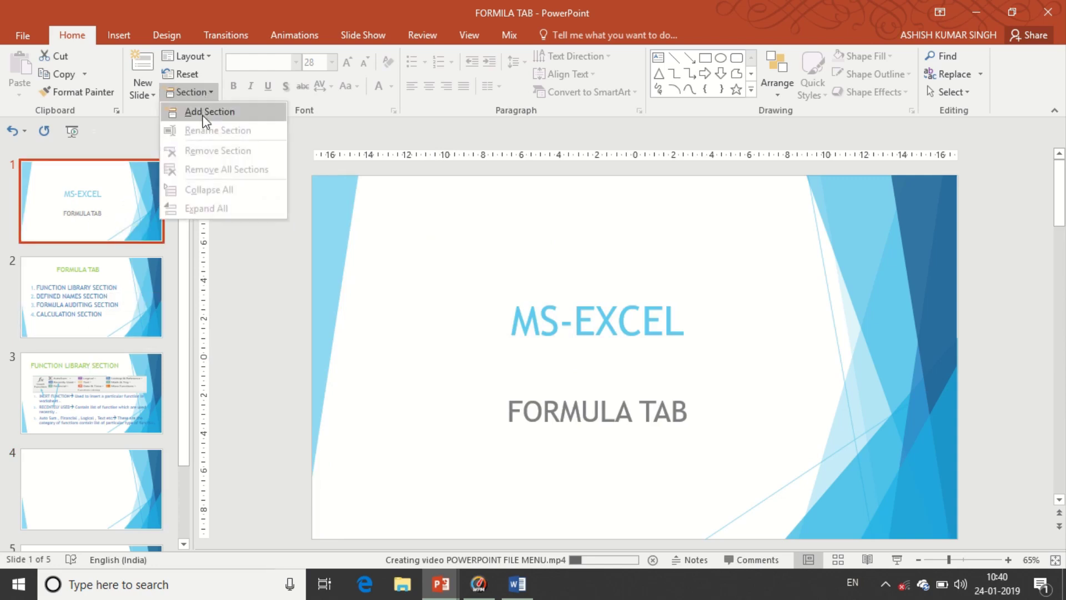
{"action": "left_click", "coordinate": [205, 111]}
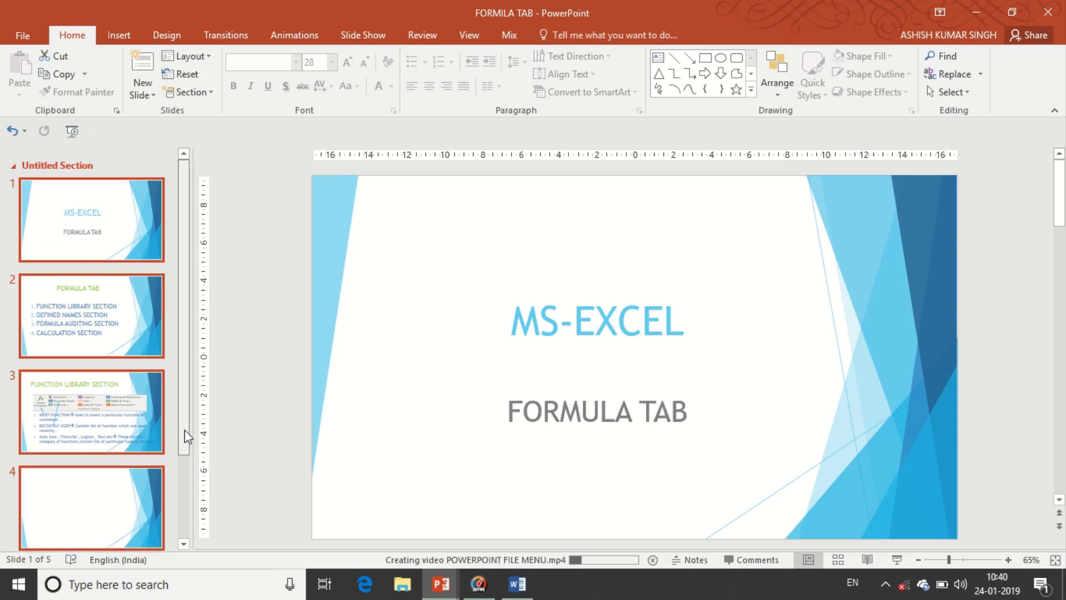
{"action": "left_click_drag", "start_coordinate": [184, 430], "coordinate": [178, 507]}
{"action": "left_click", "coordinate": [105, 333]}
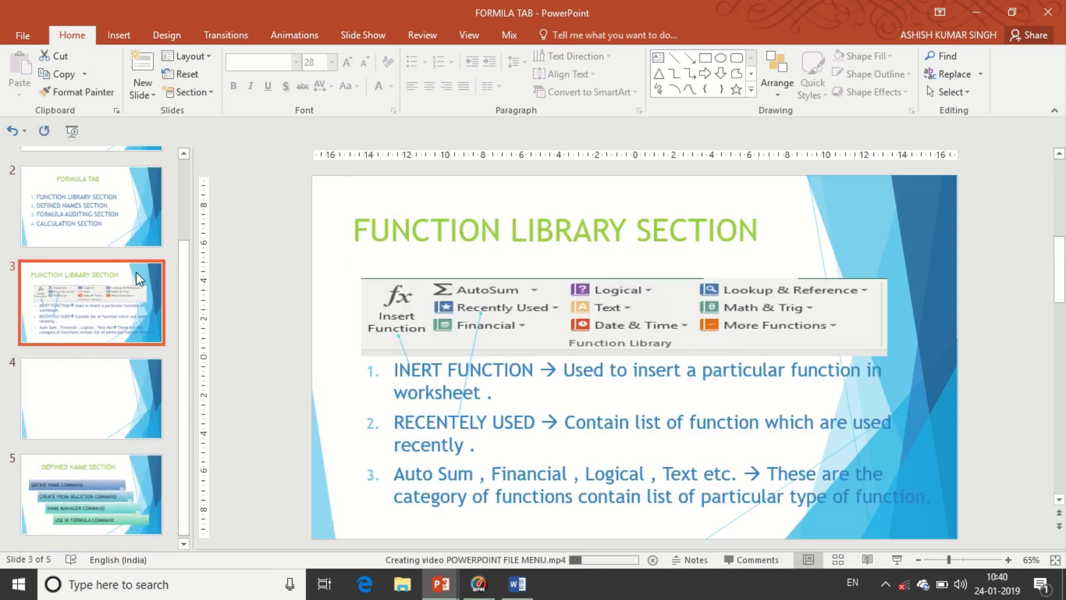
{"action": "left_click", "coordinate": [195, 93]}
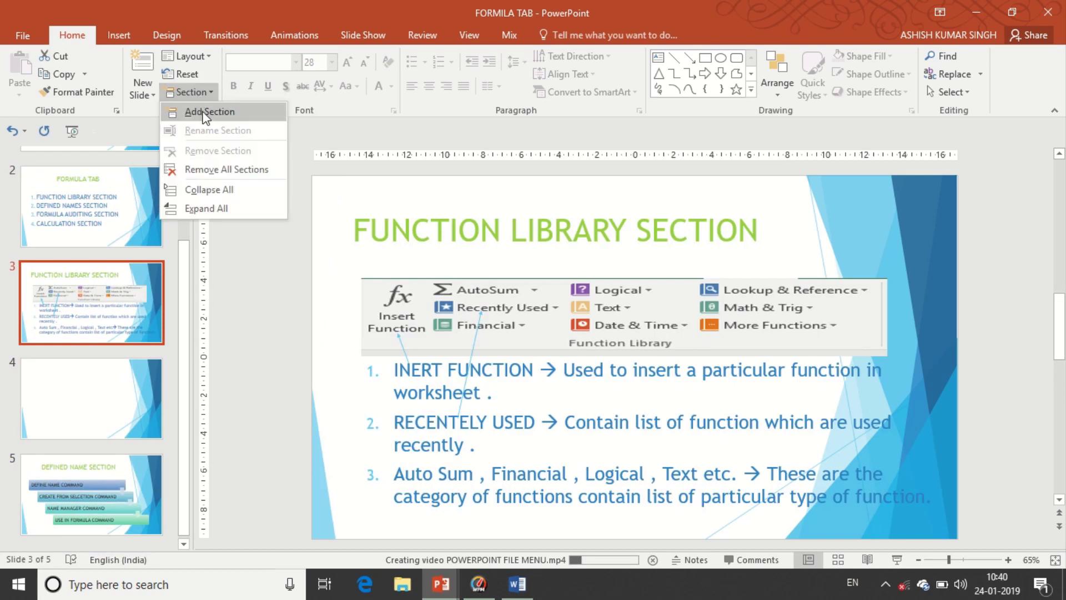
{"action": "left_click", "coordinate": [204, 113]}
{"action": "left_click_drag", "start_coordinate": [182, 291], "coordinate": [200, 173]}
{"action": "left_click", "coordinate": [44, 165]}
{"action": "right_click", "coordinate": [46, 164]}
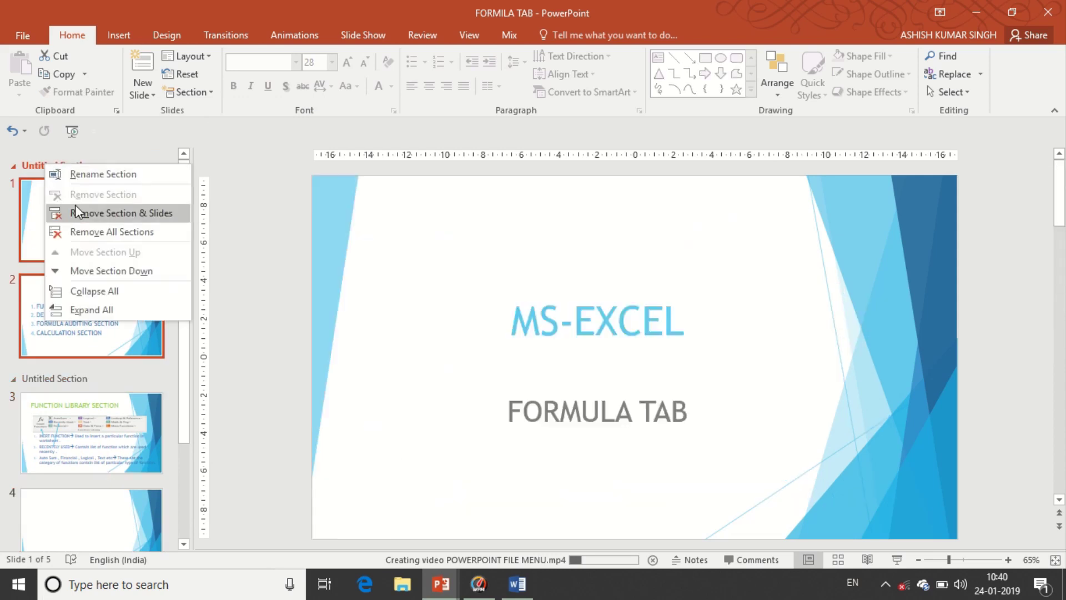
- Rename the first section to SECTION 1
{"action": "left_click", "coordinate": [89, 174]}
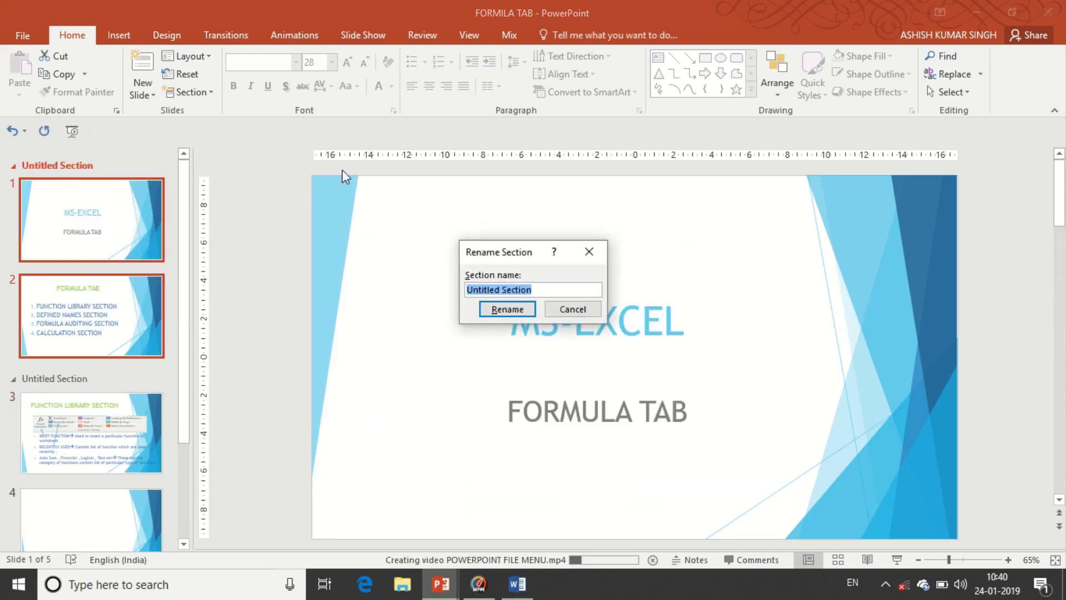
{"action": "type", "text": "SECTION"}
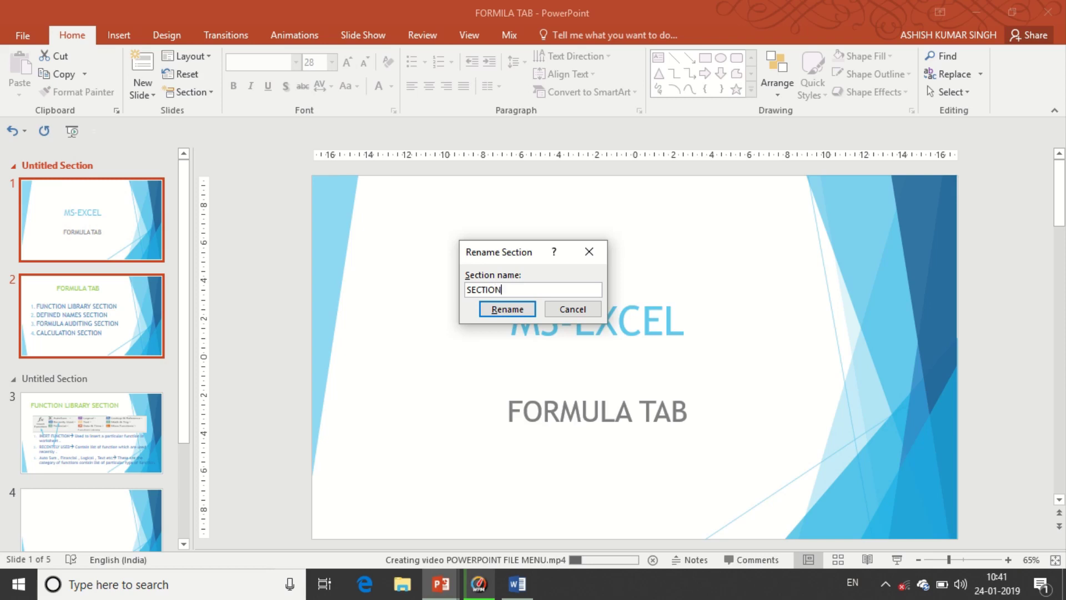
{"action": "type", "text": " 1"}
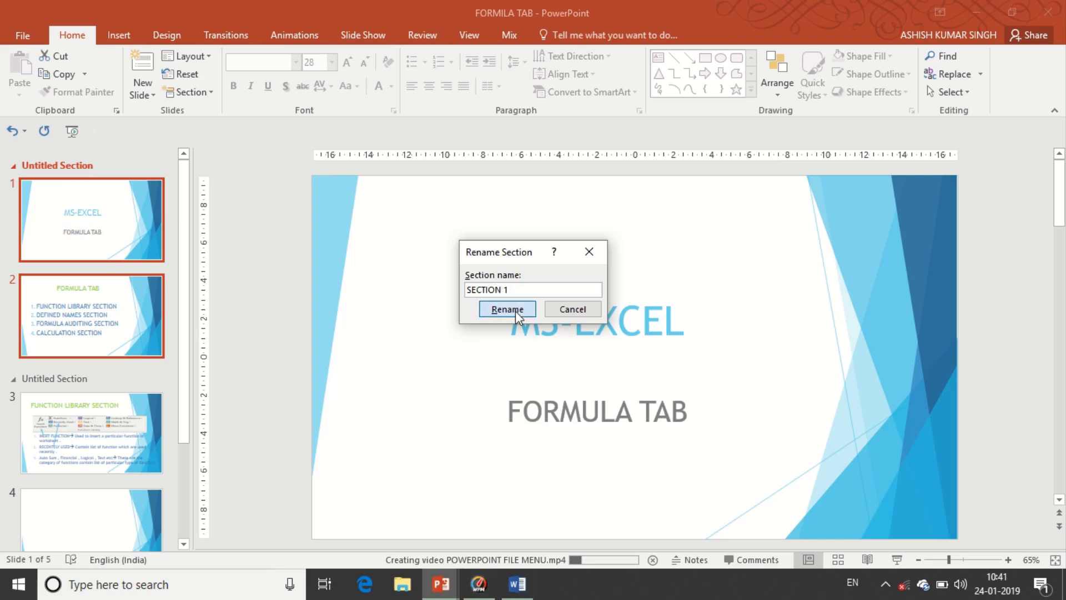
{"action": "left_click", "coordinate": [516, 311]}
{"action": "double_click", "coordinate": [55, 376]}
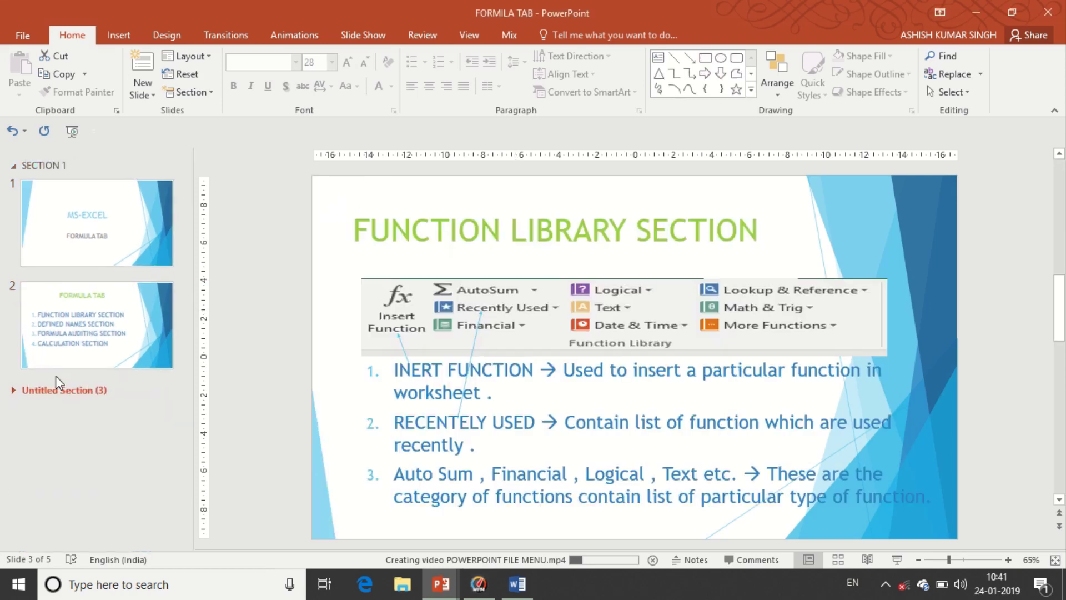
{"action": "double_click", "coordinate": [22, 396]}
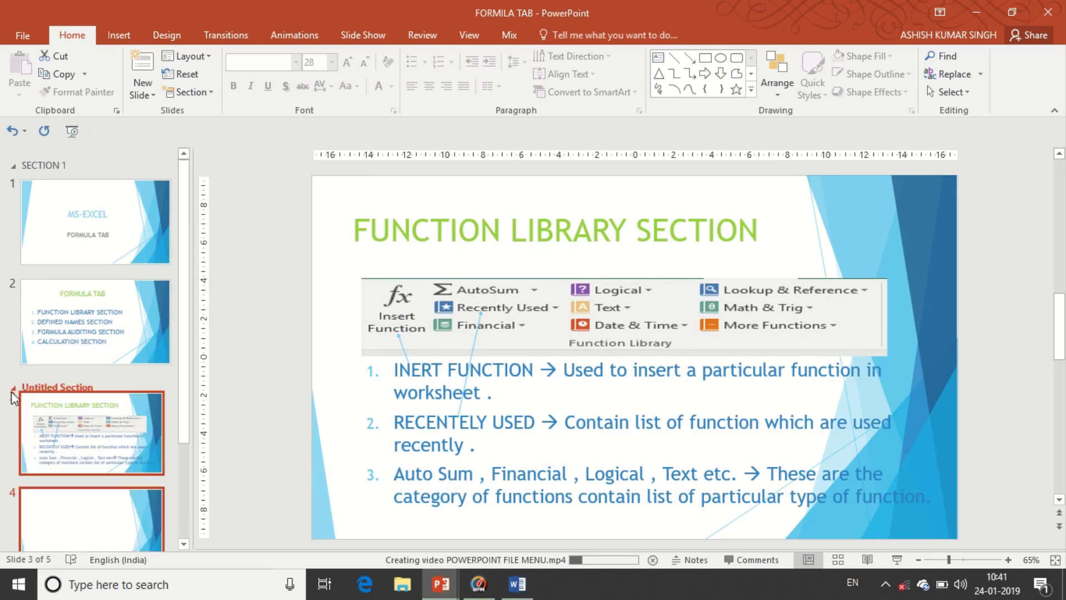
{"action": "double_click", "coordinate": [69, 377]}
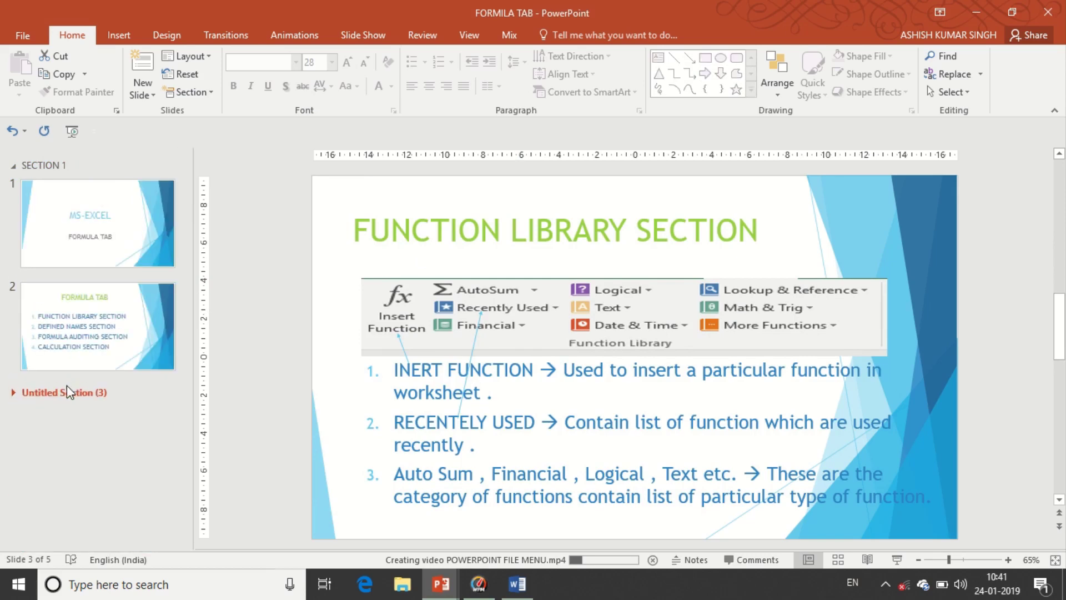
{"action": "double_click", "coordinate": [59, 390]}
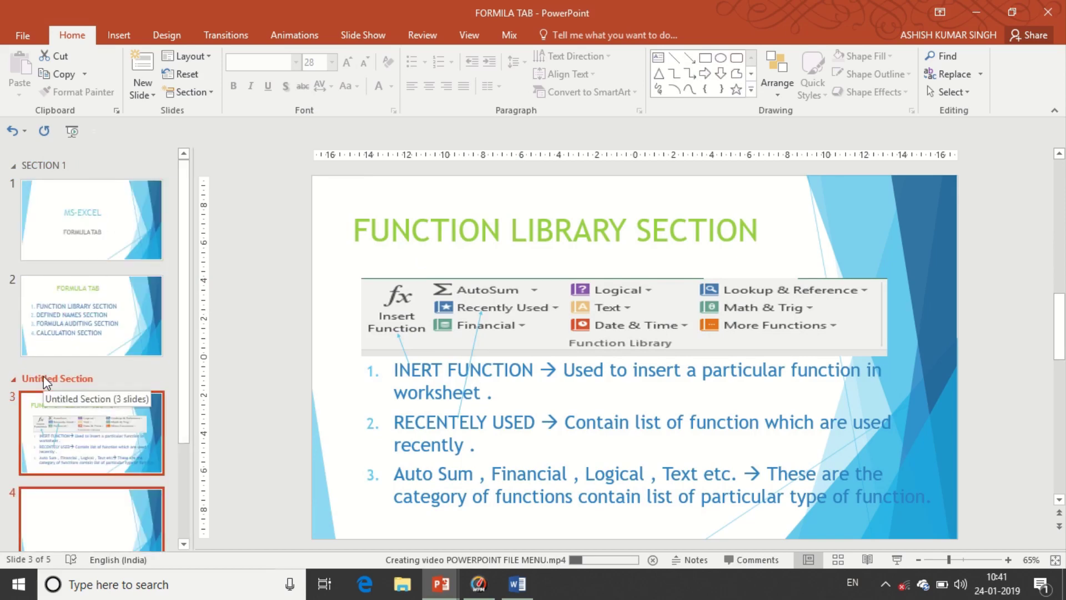
- Rename the second section to SECTION 2 and collapse SECTION 1
{"action": "right_click", "coordinate": [44, 377]}
{"action": "left_click", "coordinate": [71, 384]}
{"action": "type", "text": "SECTION "}
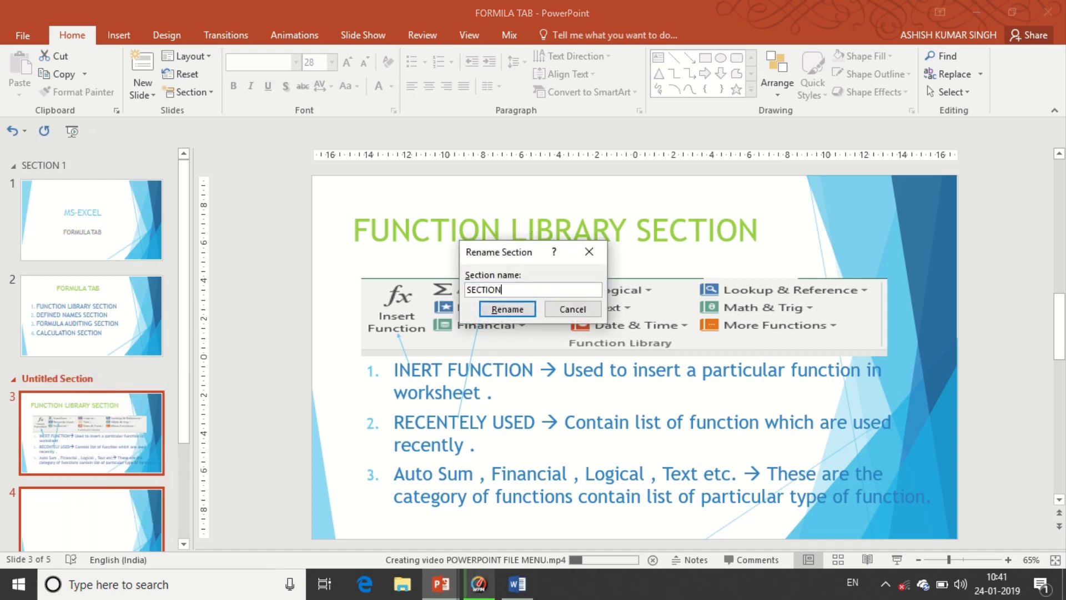
{"action": "type", "text": "2"}
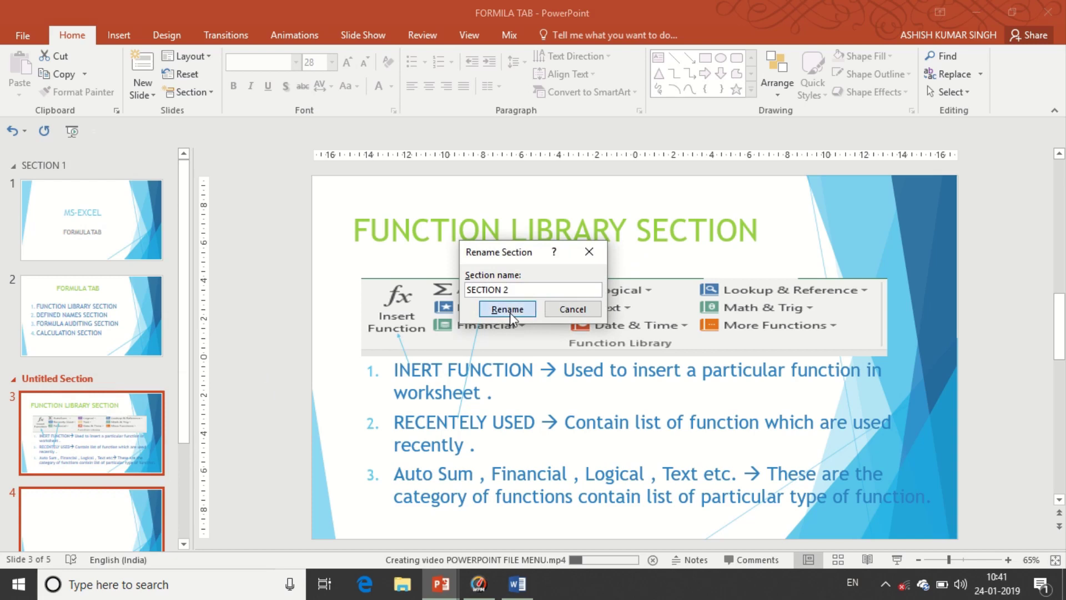
{"action": "left_click", "coordinate": [508, 310]}
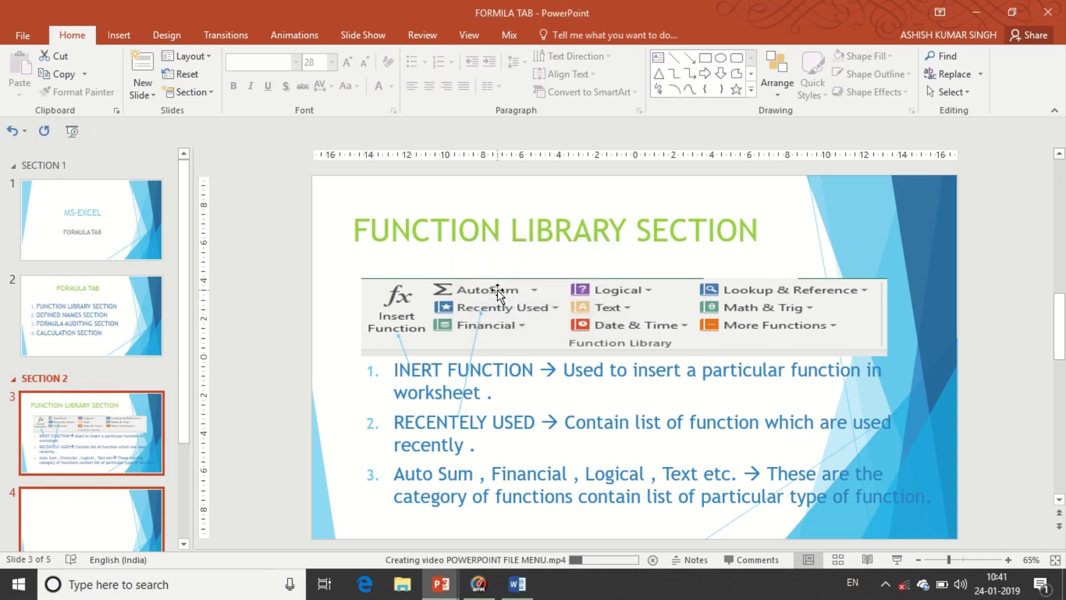
{"action": "left_click", "coordinate": [13, 165]}
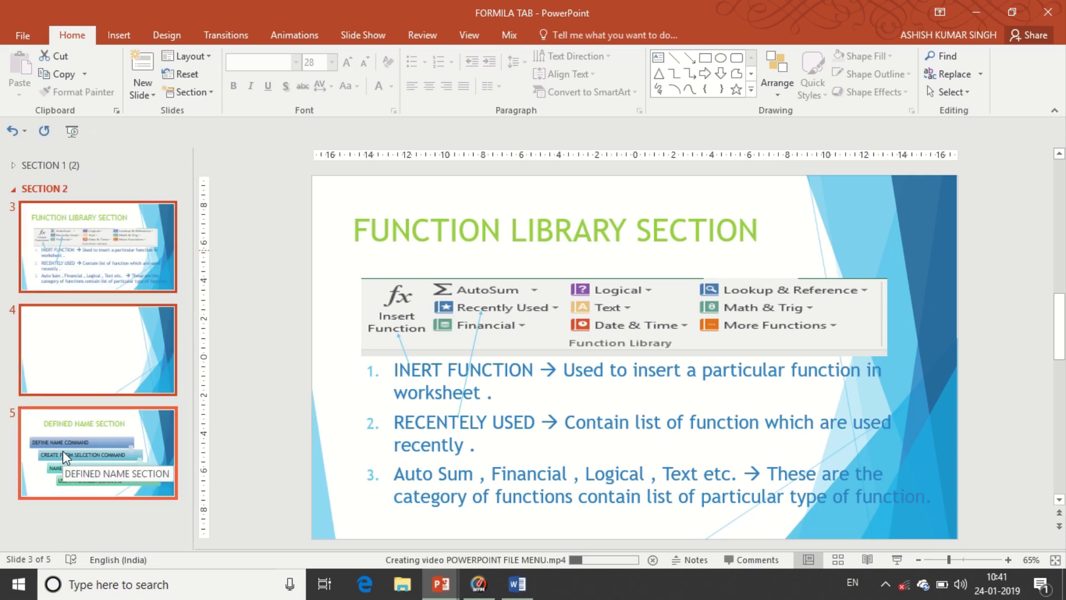
- Remove the second section so its slides merge into SECTION 1
{"action": "left_click", "coordinate": [14, 189]}
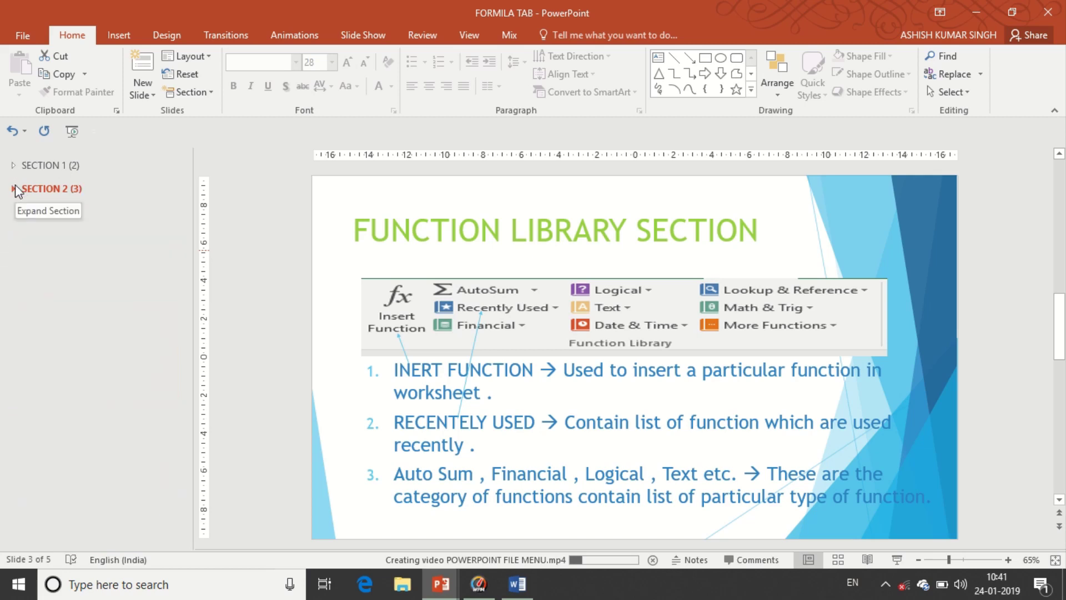
{"action": "left_click", "coordinate": [15, 189]}
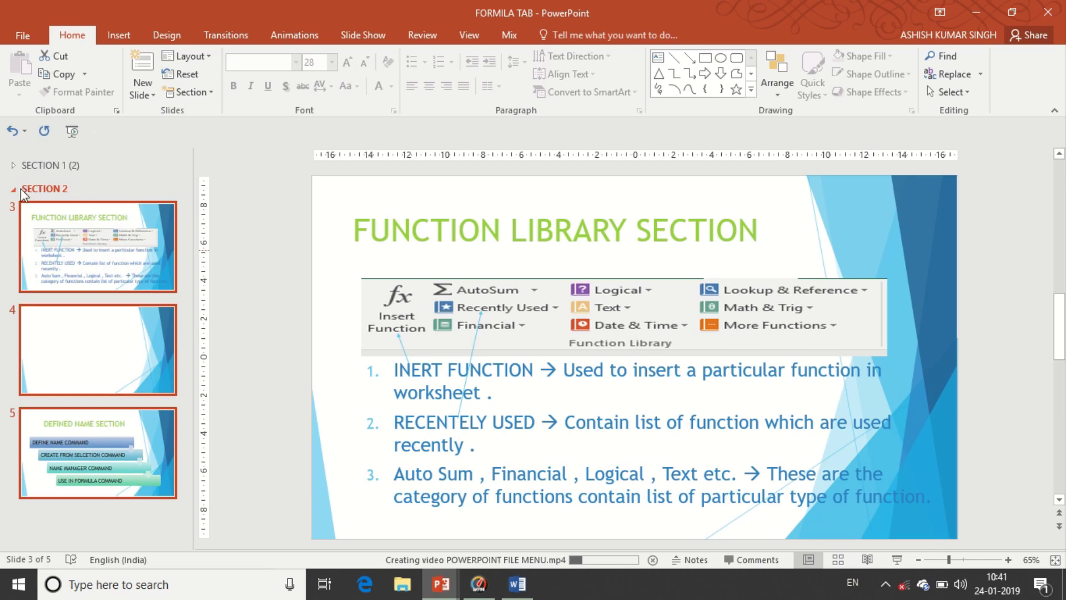
{"action": "left_click", "coordinate": [17, 166]}
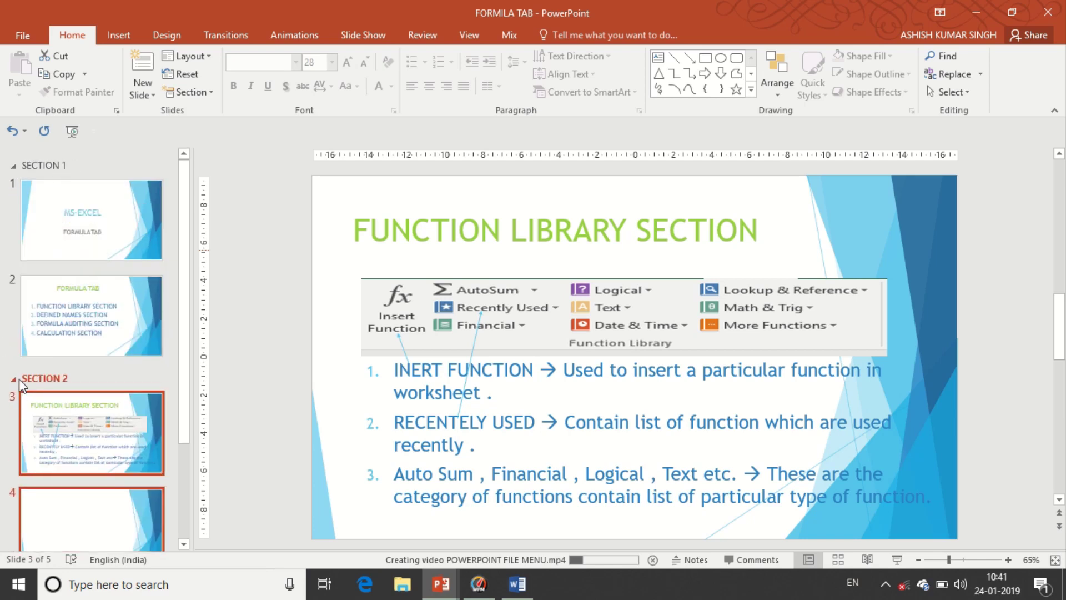
{"action": "left_click", "coordinate": [12, 379]}
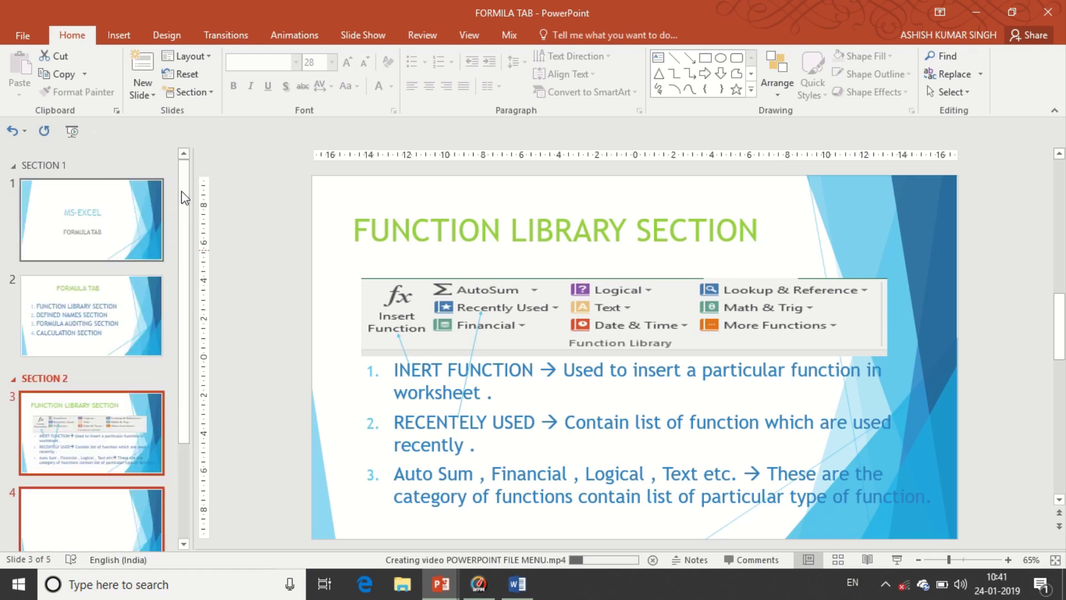
{"action": "left_click", "coordinate": [191, 95]}
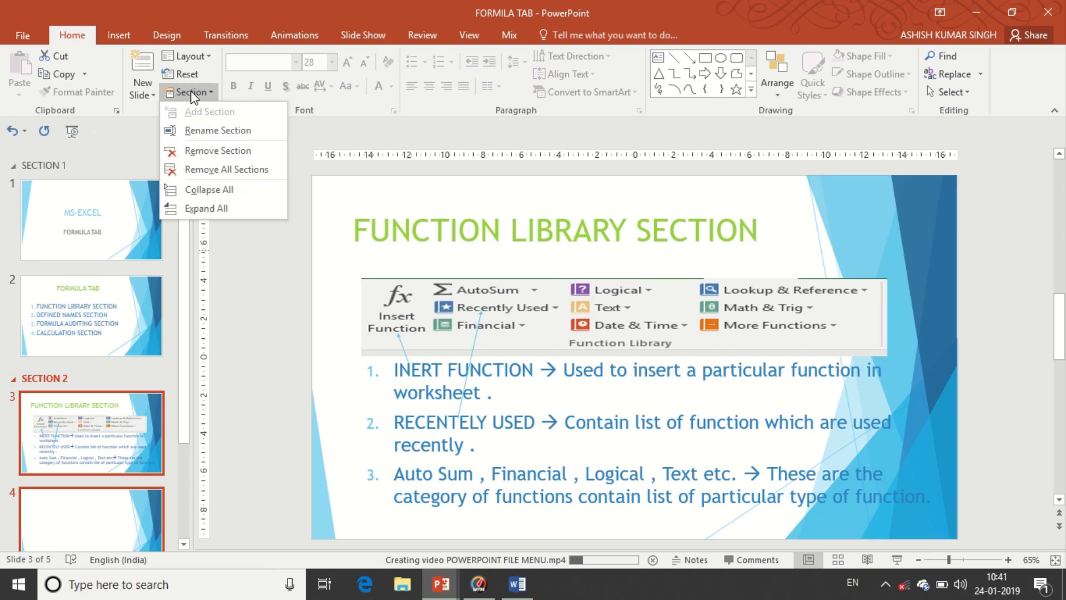
{"action": "left_click", "coordinate": [202, 150]}
{"action": "left_click", "coordinate": [144, 229]}
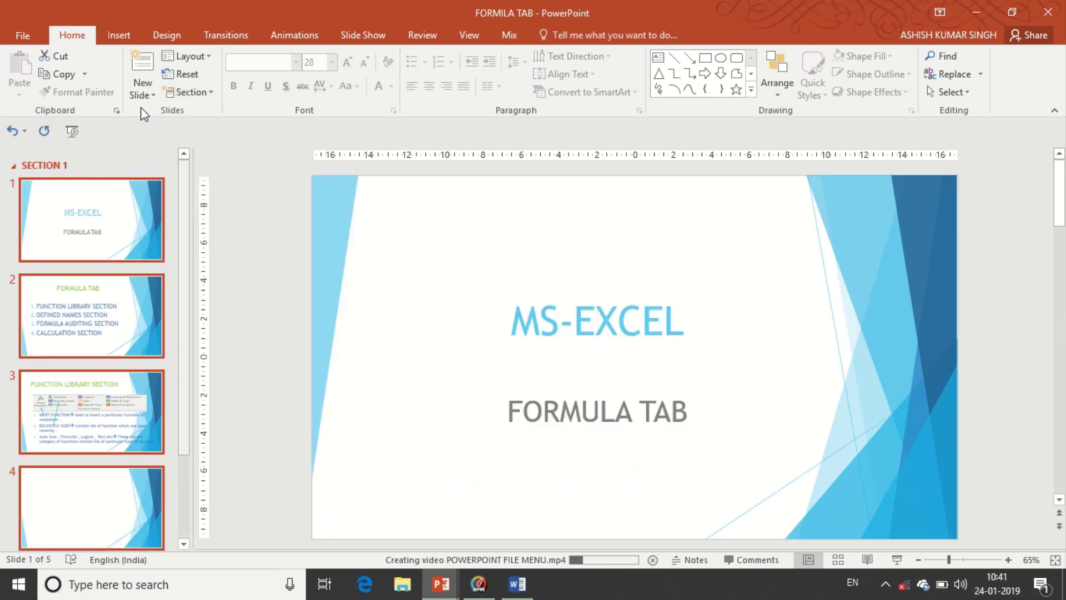
- Select the first bullet line of slide 2's numbered list
{"action": "left_click", "coordinate": [140, 94]}
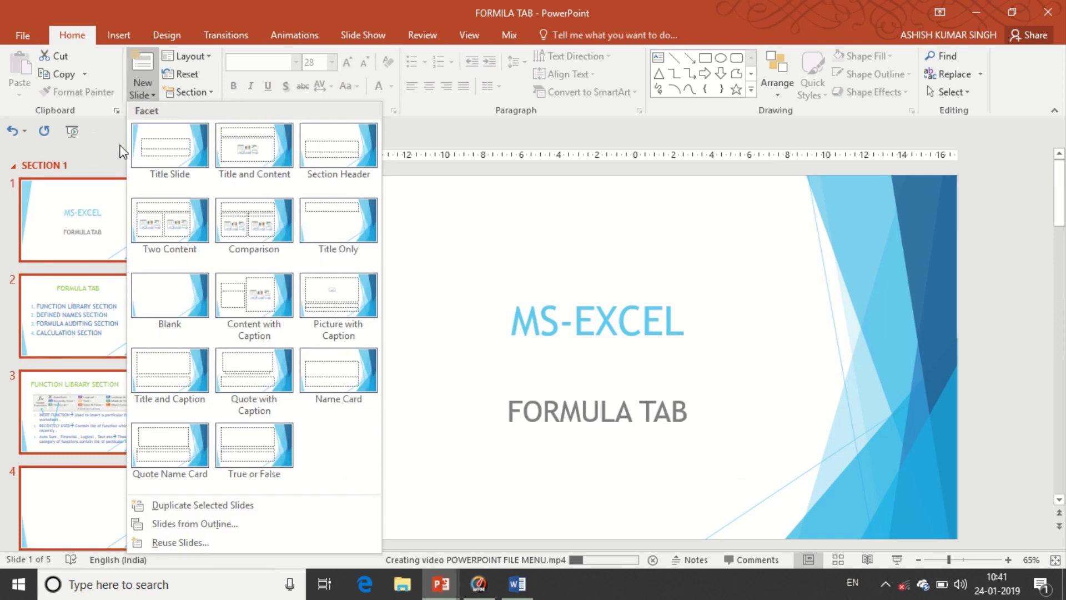
{"action": "left_click", "coordinate": [96, 151]}
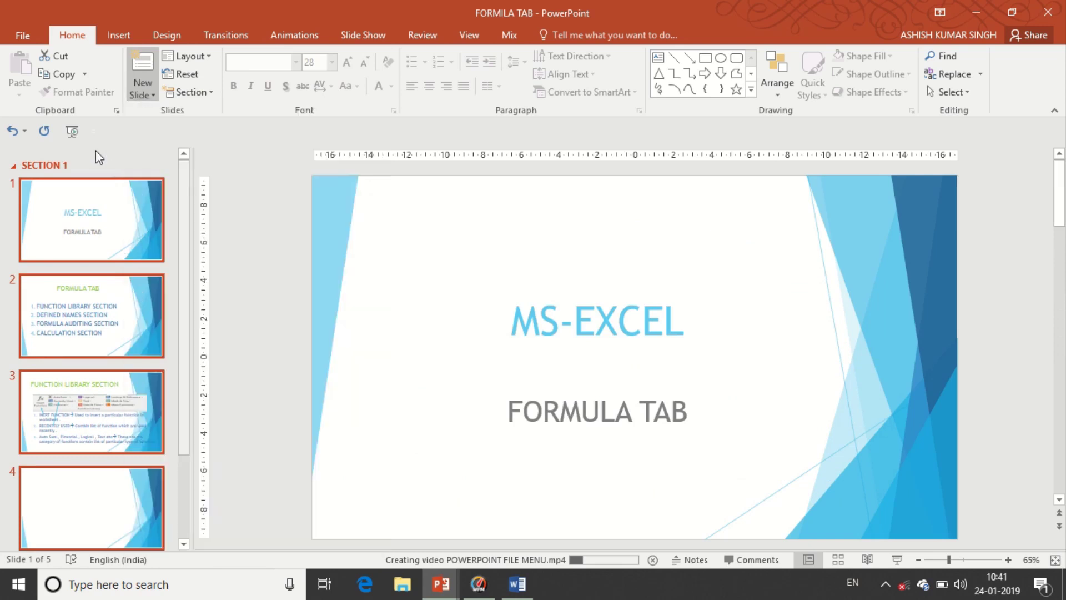
{"action": "left_click", "coordinate": [90, 322]}
{"action": "left_click", "coordinate": [416, 311]}
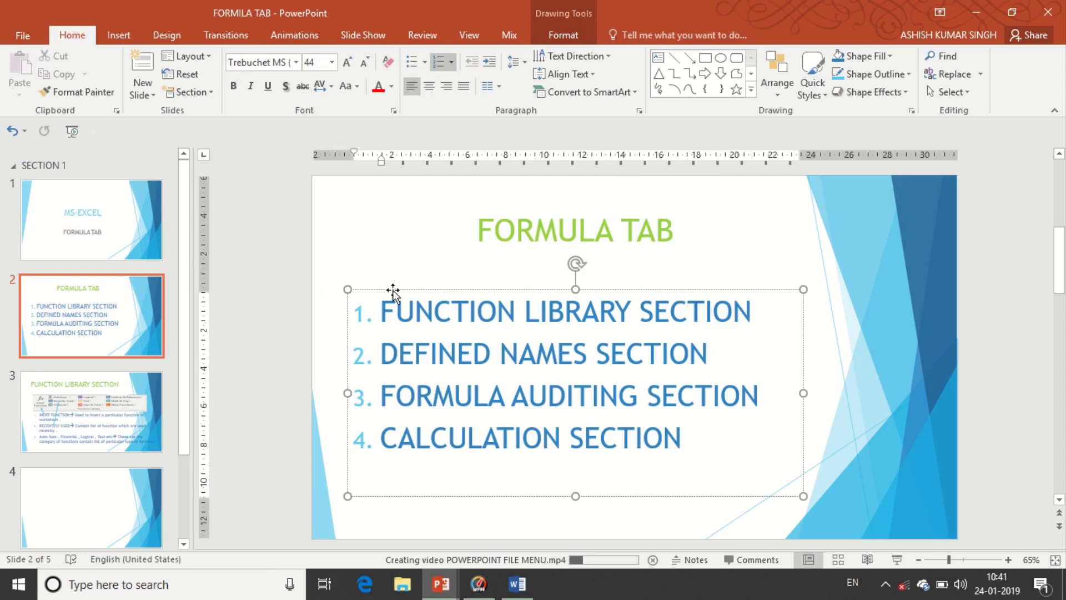
{"action": "left_click_drag", "start_coordinate": [382, 309], "coordinate": [759, 311]}
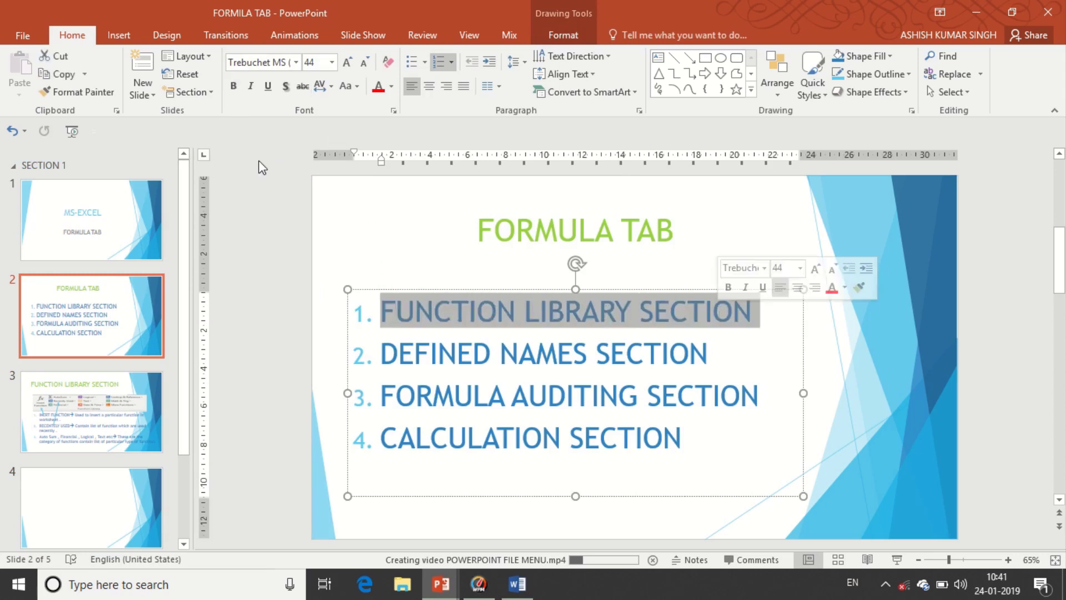
- Give the first bullet line a text shadow, leaving bold, italic and underline off
{"action": "left_click", "coordinate": [234, 86]}
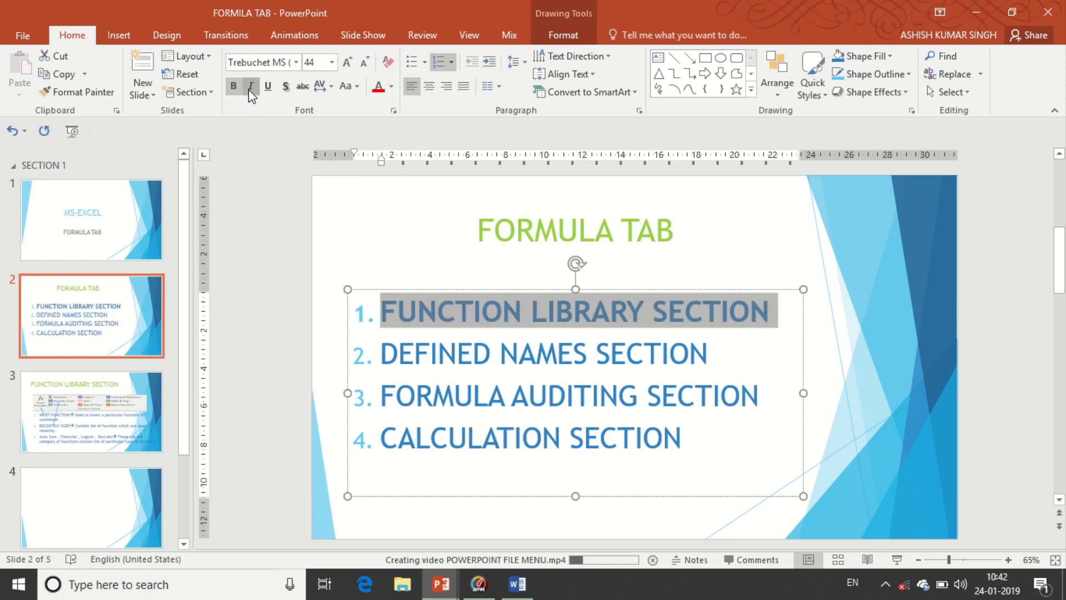
{"action": "left_click", "coordinate": [251, 86]}
{"action": "left_click", "coordinate": [267, 86]}
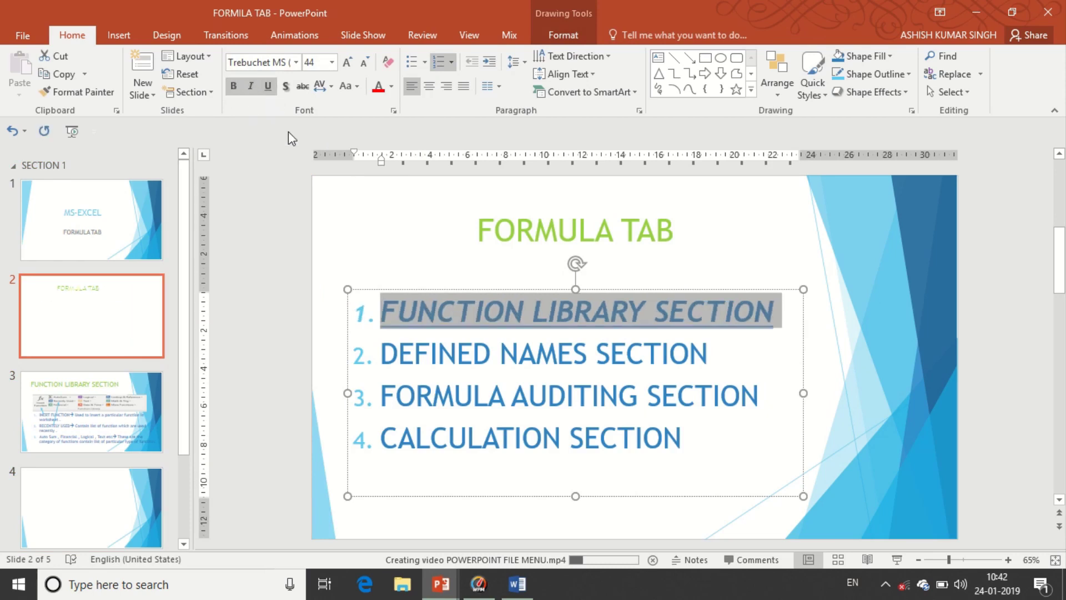
{"action": "left_click", "coordinate": [268, 86]}
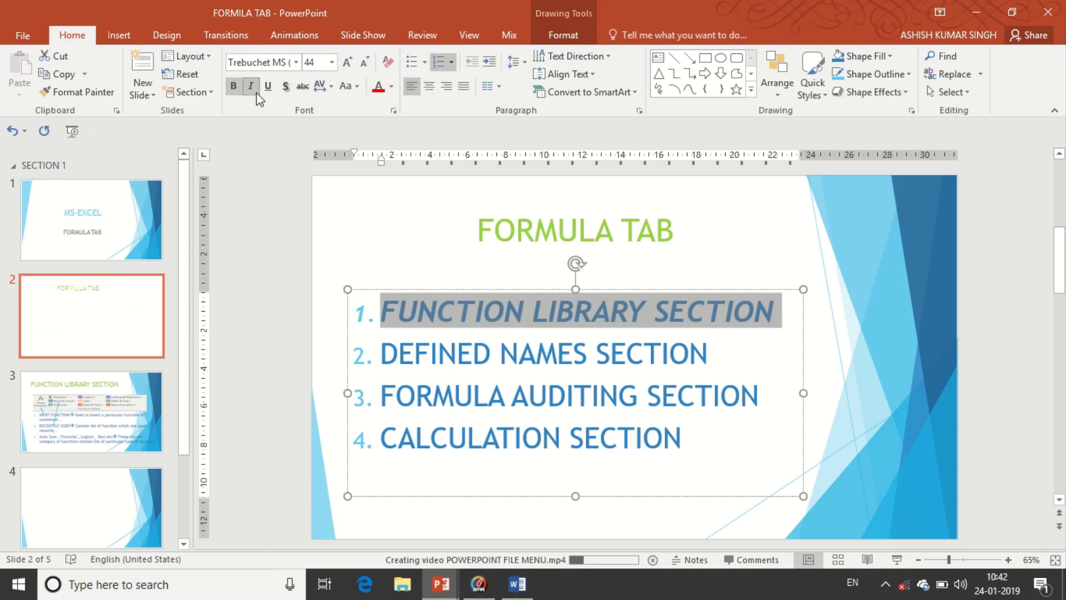
{"action": "left_click", "coordinate": [251, 86]}
{"action": "left_click", "coordinate": [234, 87]}
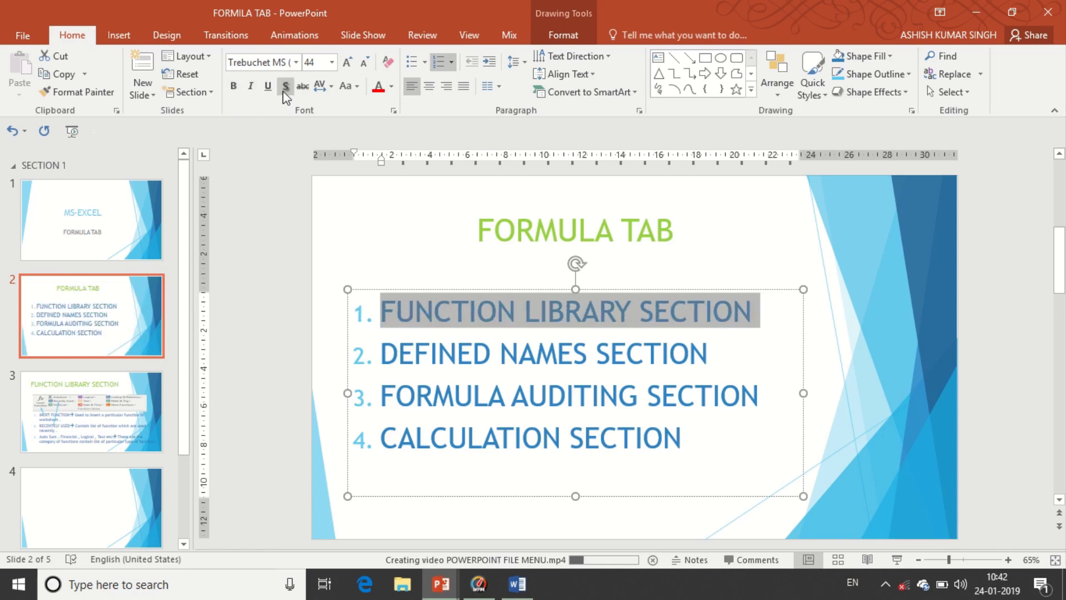
{"action": "left_click", "coordinate": [285, 89]}
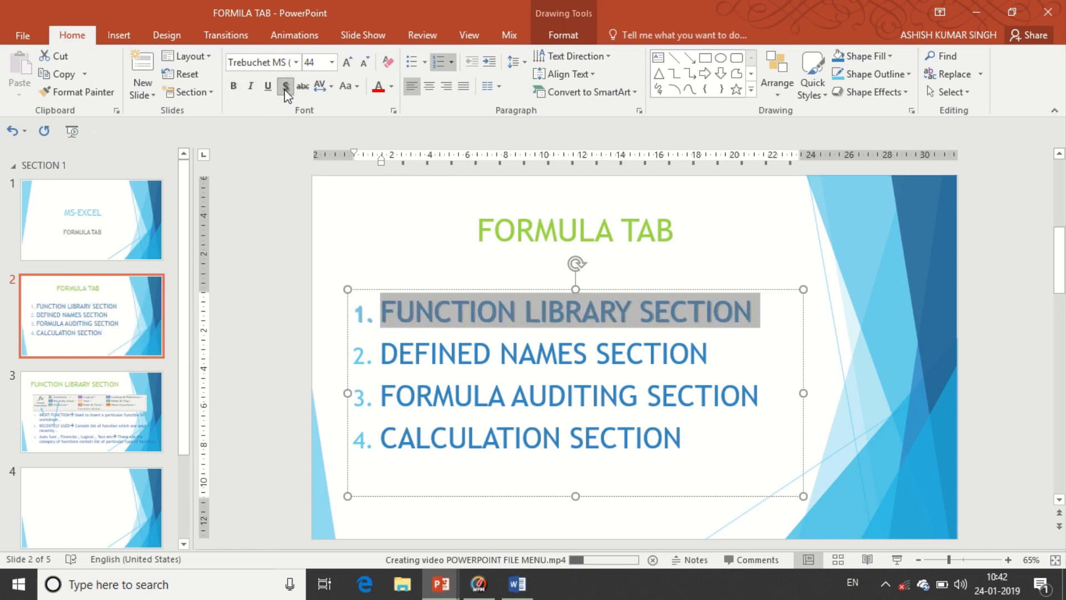
{"action": "left_click", "coordinate": [518, 349]}
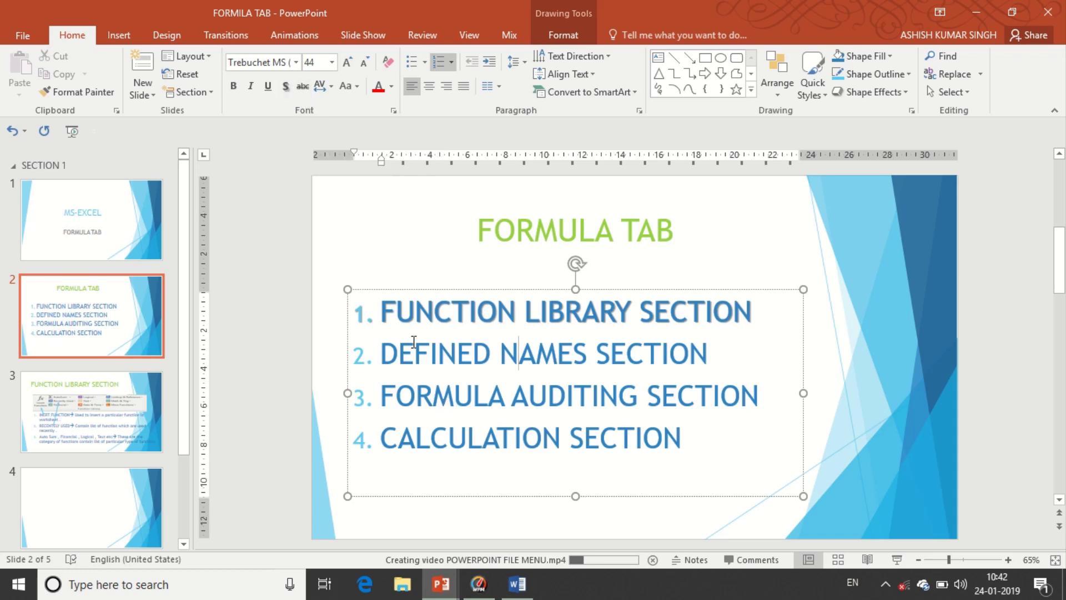
- Strike through the word FUNCTION in the first bullet
{"action": "left_click_drag", "start_coordinate": [392, 311], "coordinate": [515, 311]}
{"action": "left_click", "coordinate": [302, 87]}
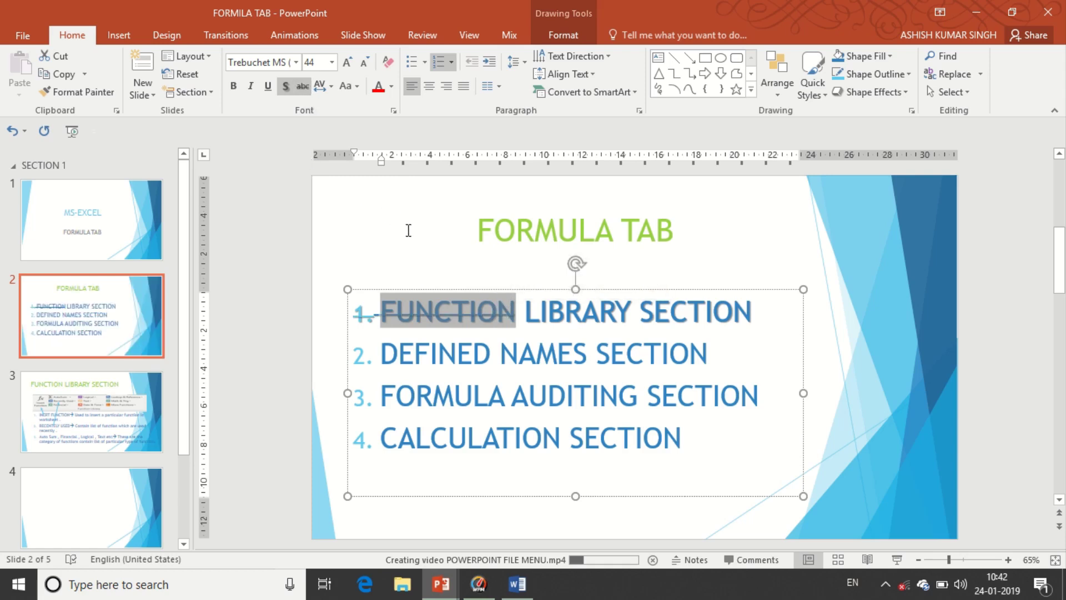
{"action": "left_click", "coordinate": [331, 88]}
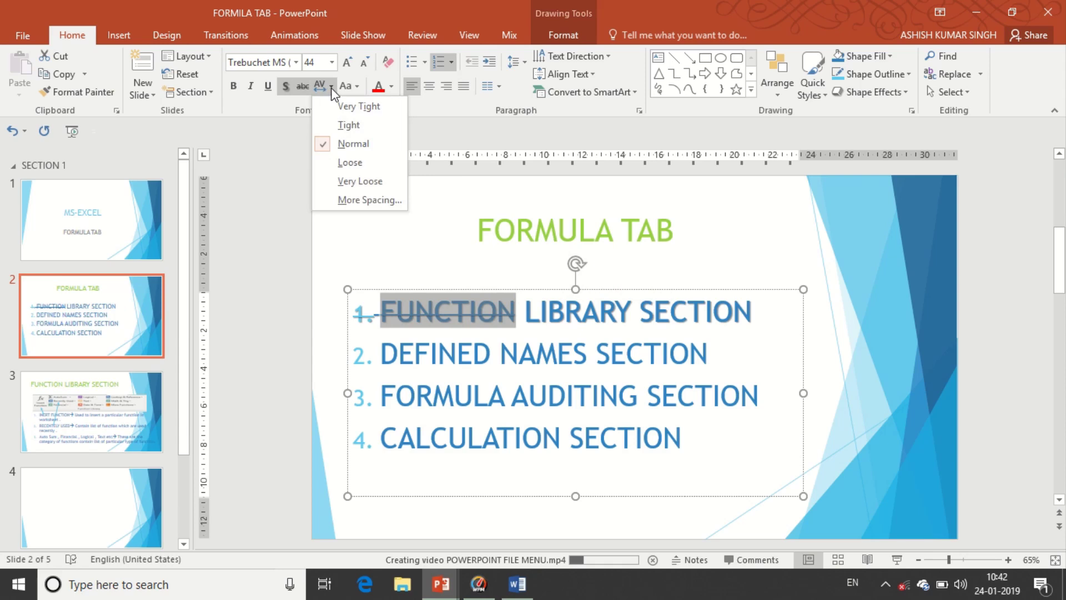
- Give FUNCTION Very Loose character spacing and raise its kerning threshold in the Font dialog
{"action": "left_click", "coordinate": [308, 144]}
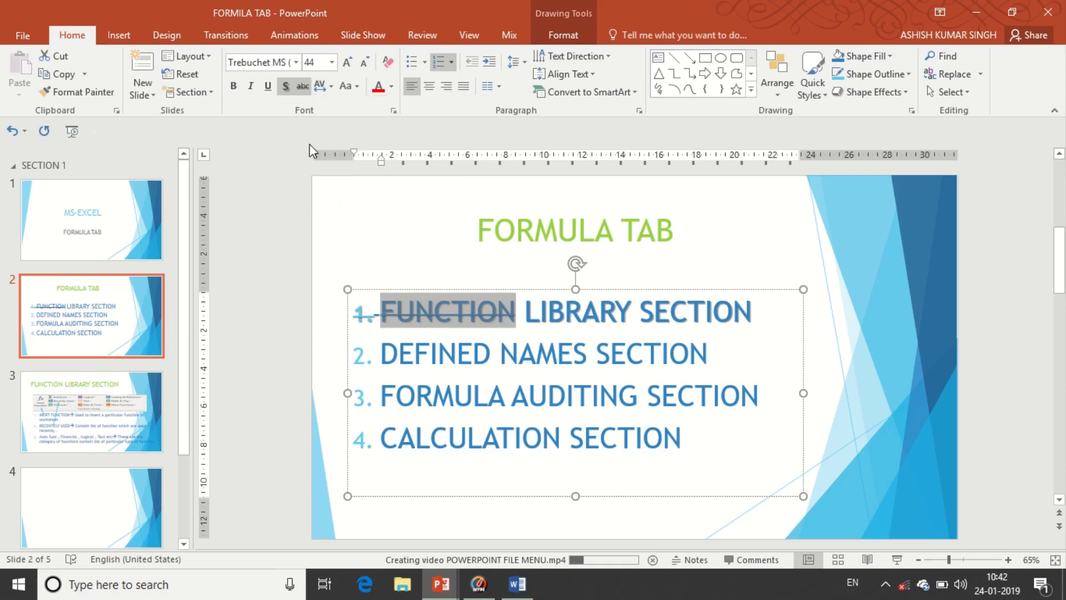
{"action": "left_click", "coordinate": [331, 89]}
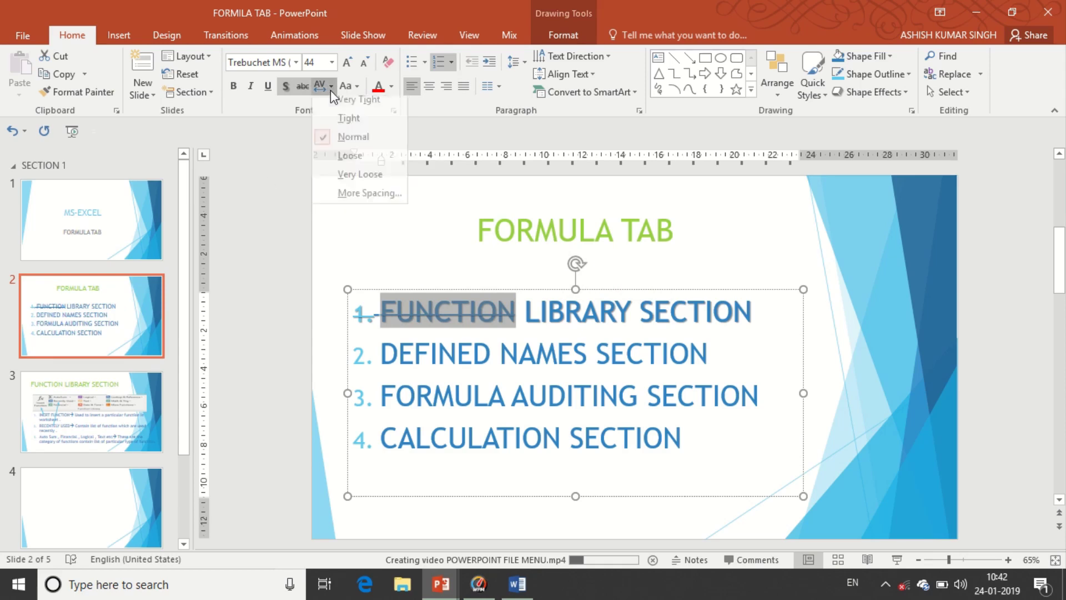
{"action": "left_click", "coordinate": [352, 181]}
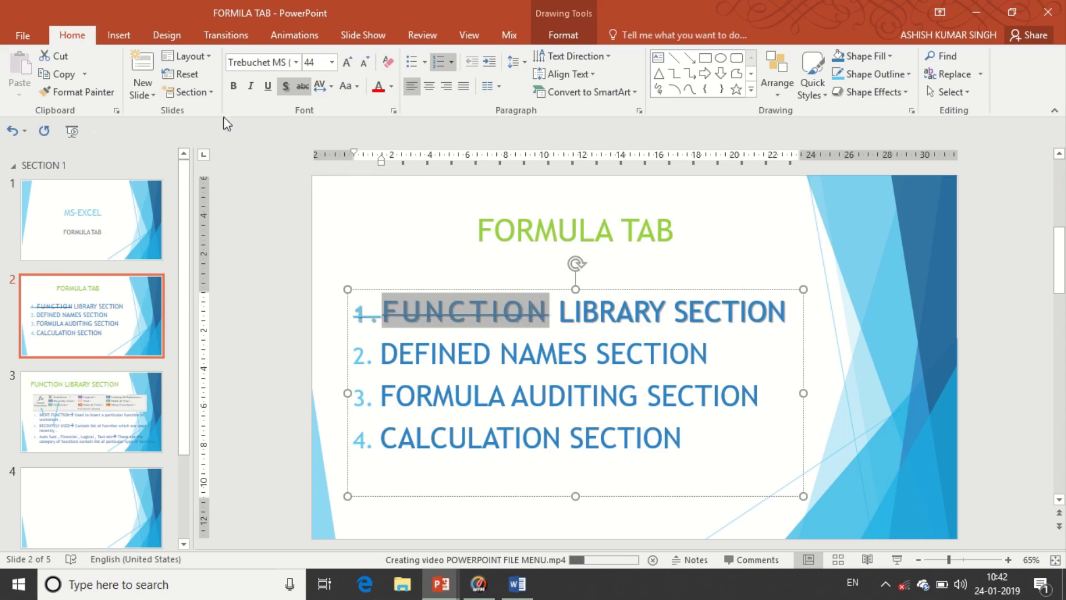
{"action": "left_click", "coordinate": [321, 86]}
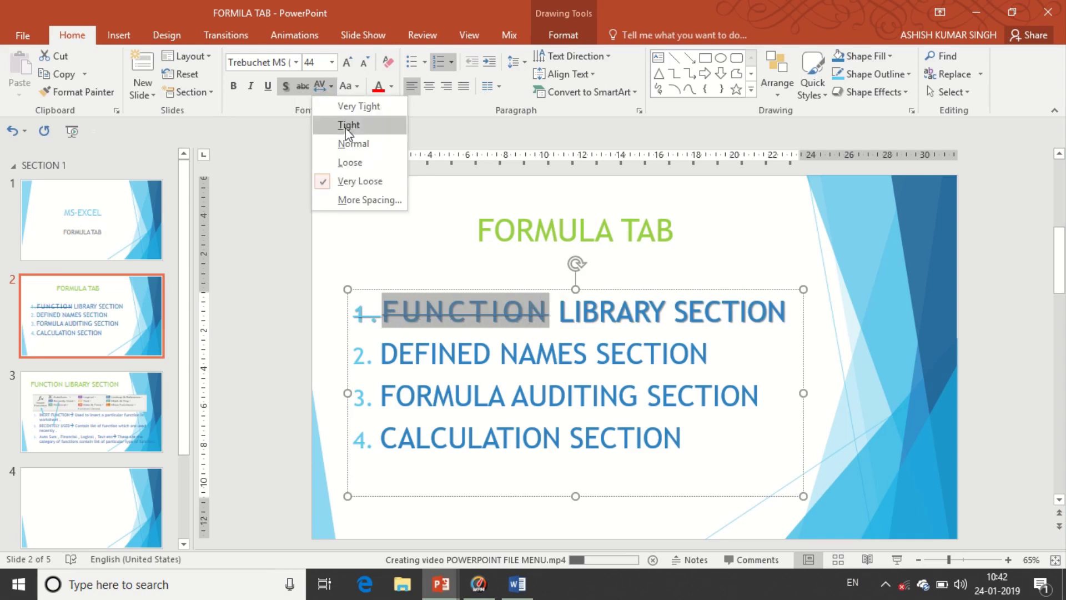
{"action": "left_click", "coordinate": [355, 200]}
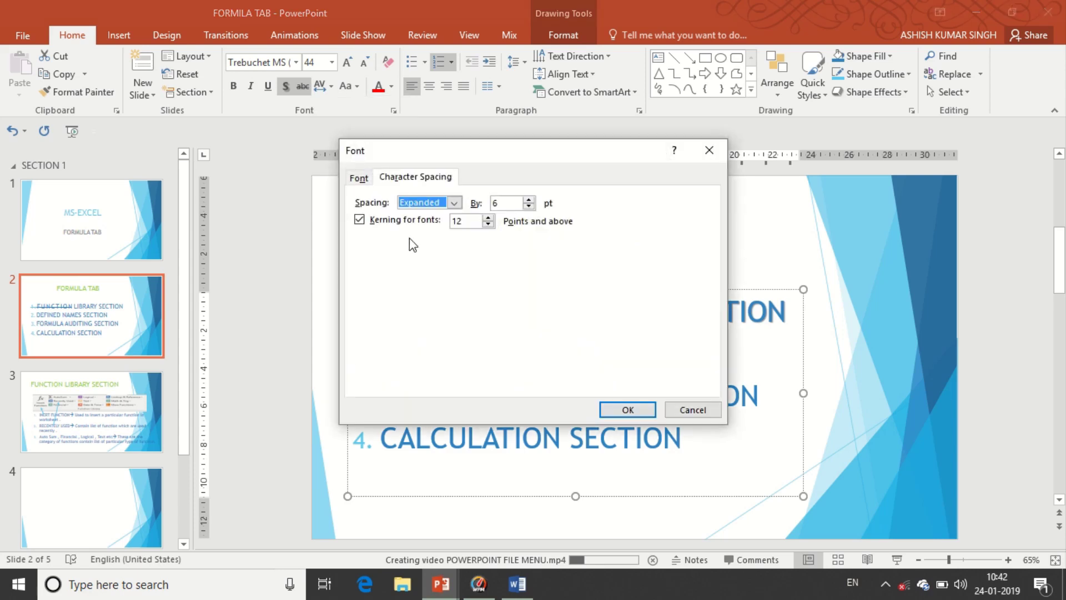
{"action": "left_click", "coordinate": [488, 217]}
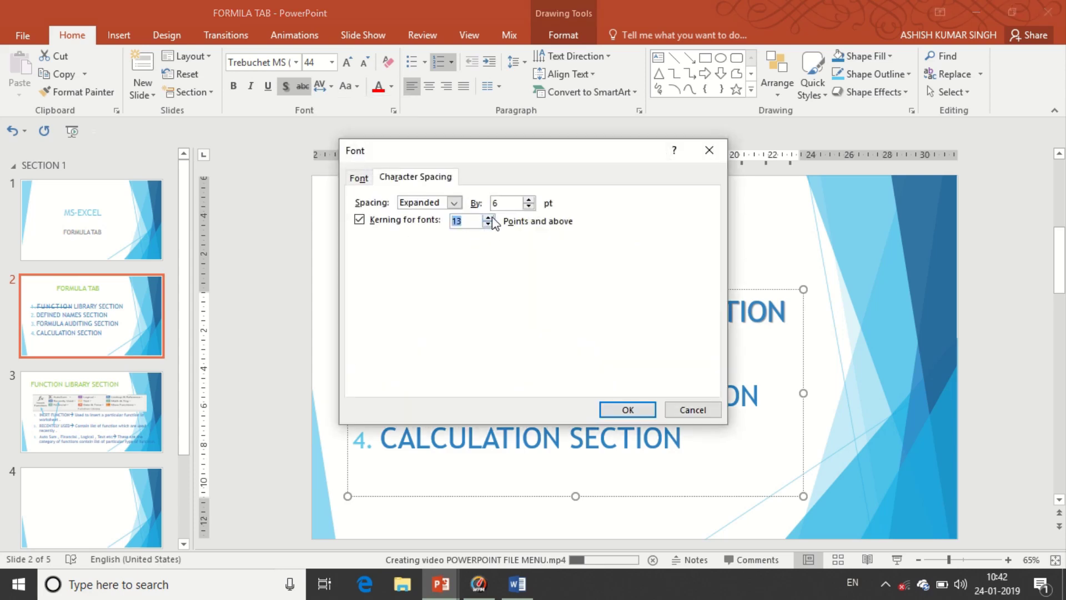
{"action": "left_click", "coordinate": [529, 201]}
{"action": "left_click", "coordinate": [627, 410]}
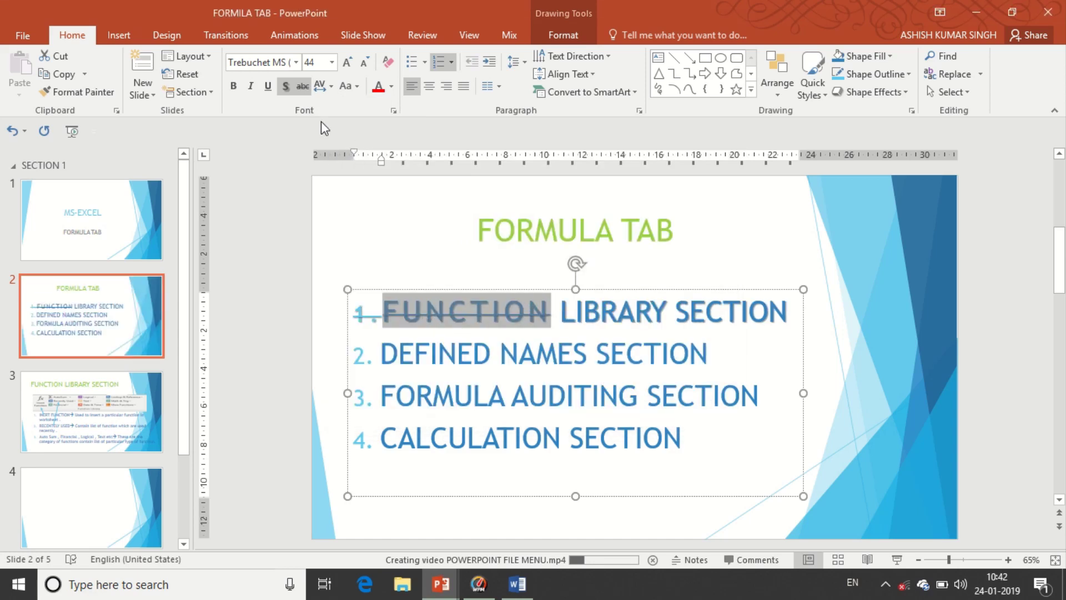
{"action": "left_click", "coordinate": [355, 89]}
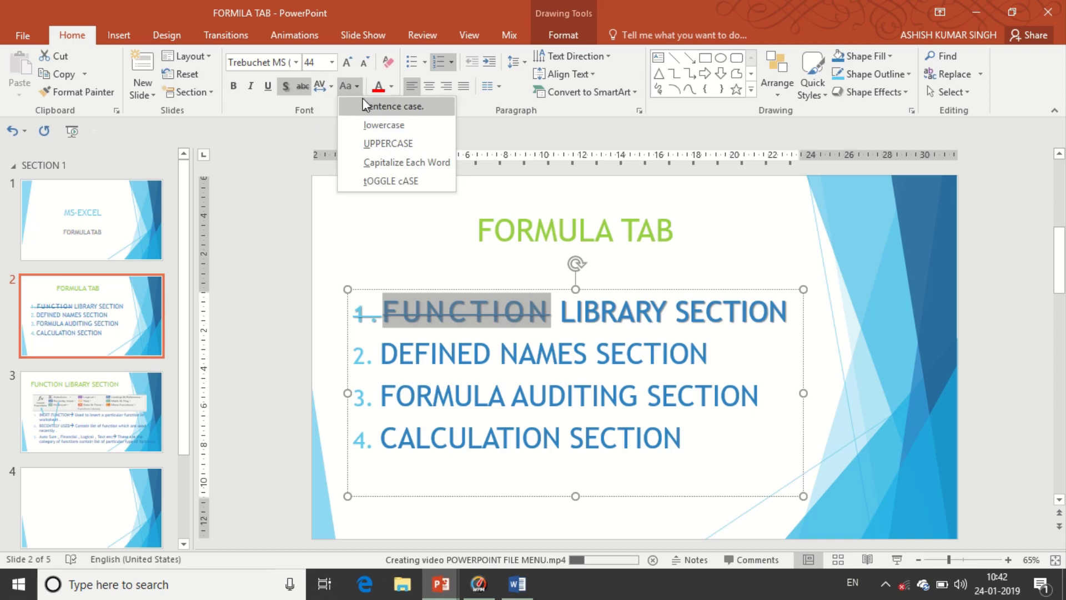
- Change FUNCTION's case to read 'Function' and enlarge it to 60 pt
{"action": "left_click", "coordinate": [367, 122]}
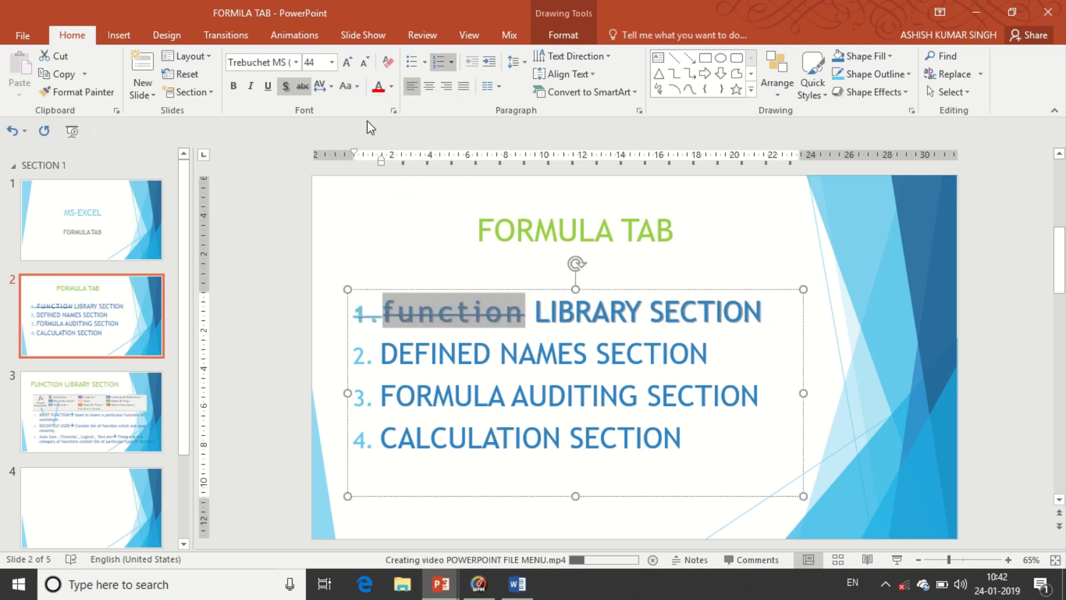
{"action": "left_click", "coordinate": [350, 86]}
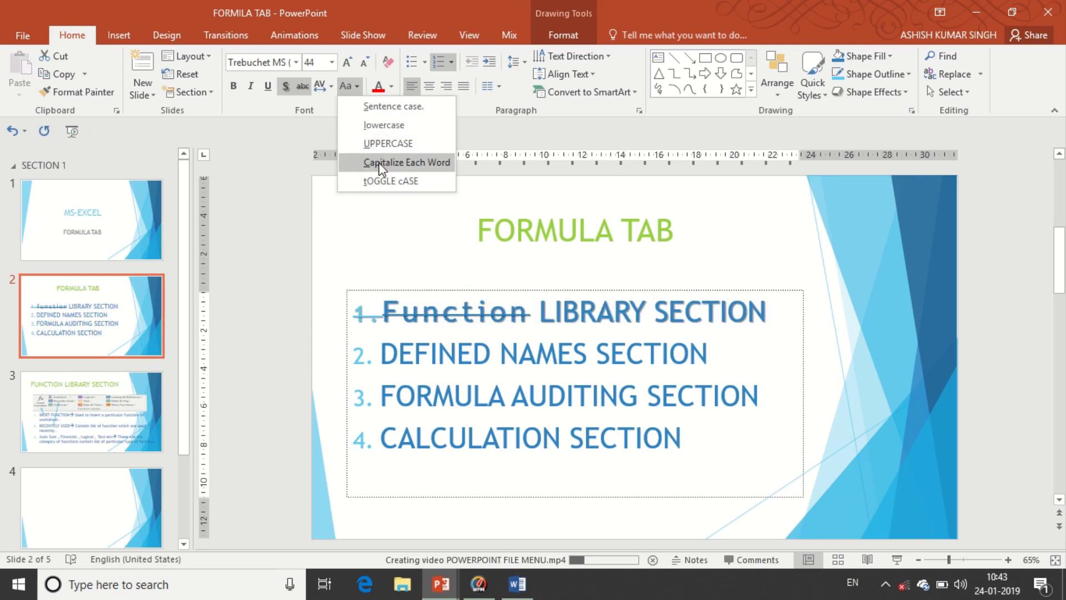
{"action": "left_click", "coordinate": [379, 162]}
{"action": "left_click", "coordinate": [357, 88]}
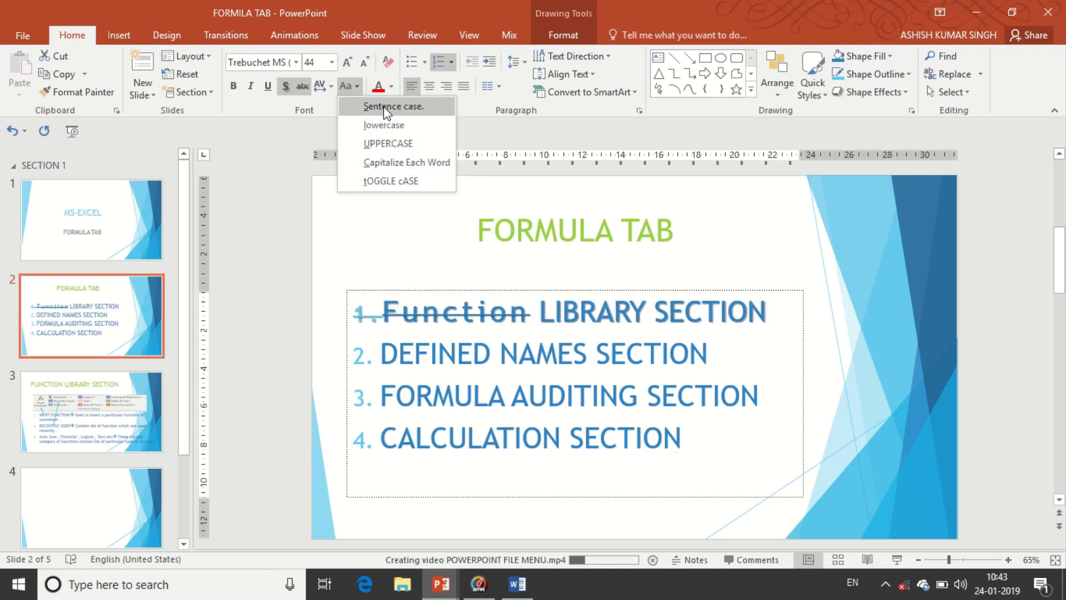
{"action": "left_click", "coordinate": [371, 183]}
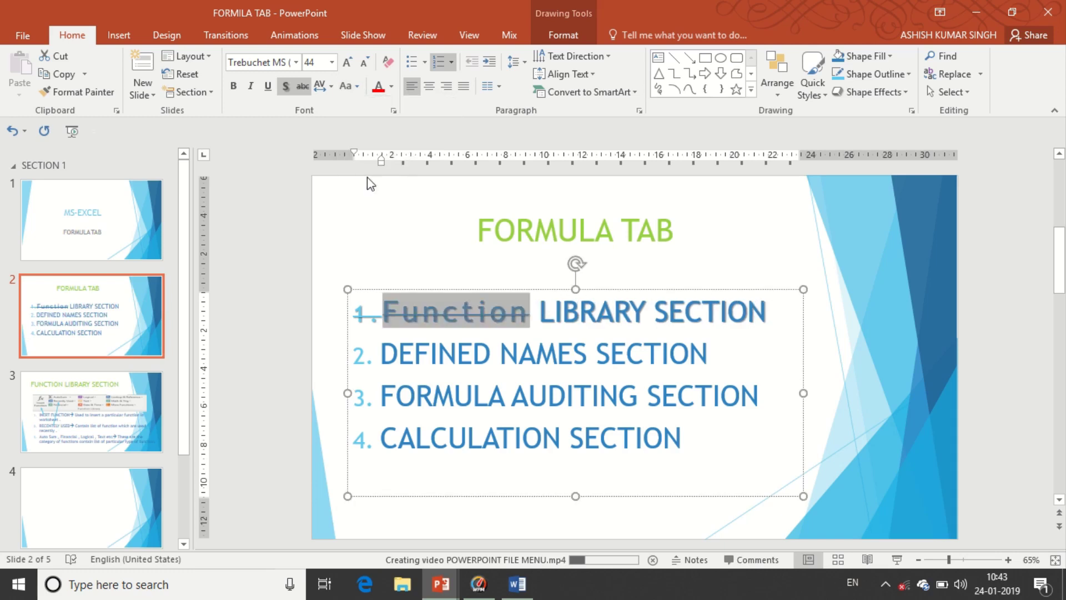
{"action": "left_click", "coordinate": [347, 62]}
{"action": "left_click", "coordinate": [347, 62]}
{"action": "left_click", "coordinate": [348, 62]}
{"action": "left_click", "coordinate": [347, 62]}
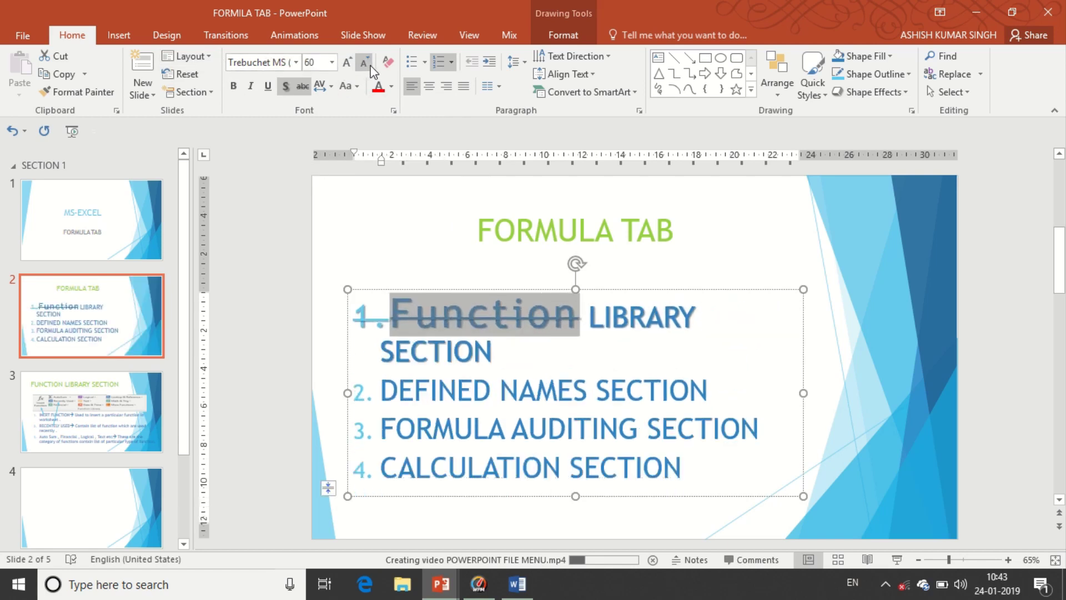
- Resize Function to 60 then 44 pt, colour it red, then clear all its formatting
{"action": "left_click", "coordinate": [364, 62]}
{"action": "left_click", "coordinate": [365, 63]}
{"action": "left_click", "coordinate": [366, 63]}
{"action": "left_click", "coordinate": [365, 63]}
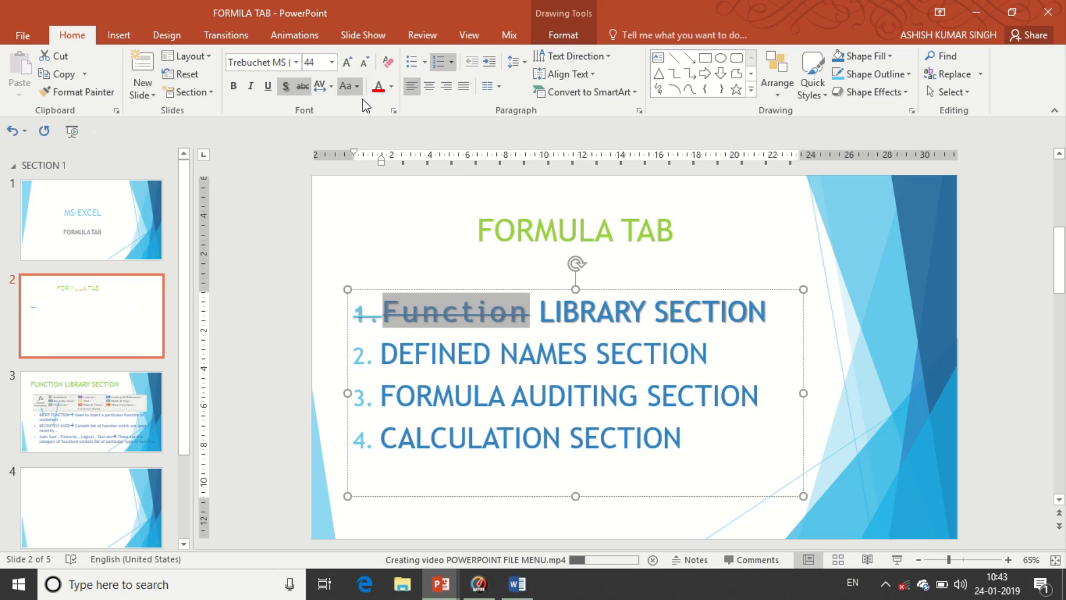
{"action": "left_click", "coordinate": [378, 90]}
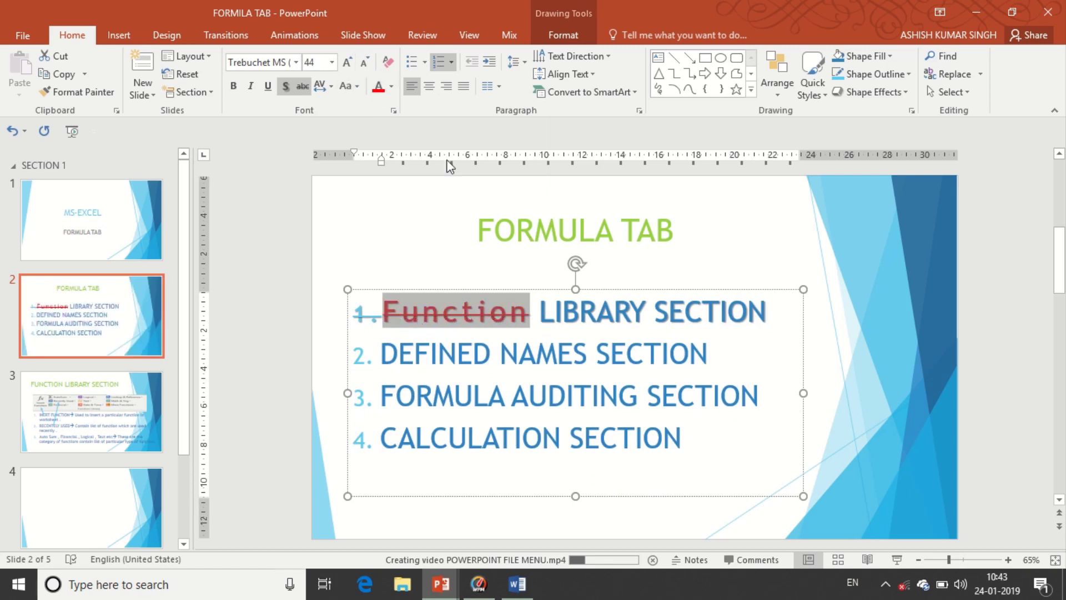
{"action": "left_click", "coordinate": [396, 66]}
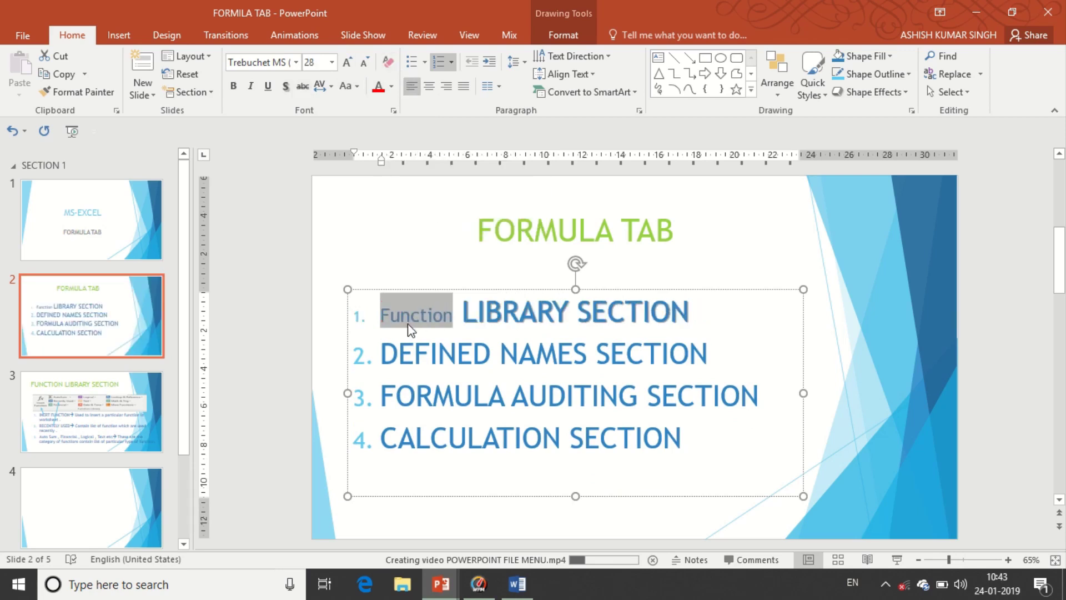
{"action": "left_click", "coordinate": [486, 313]}
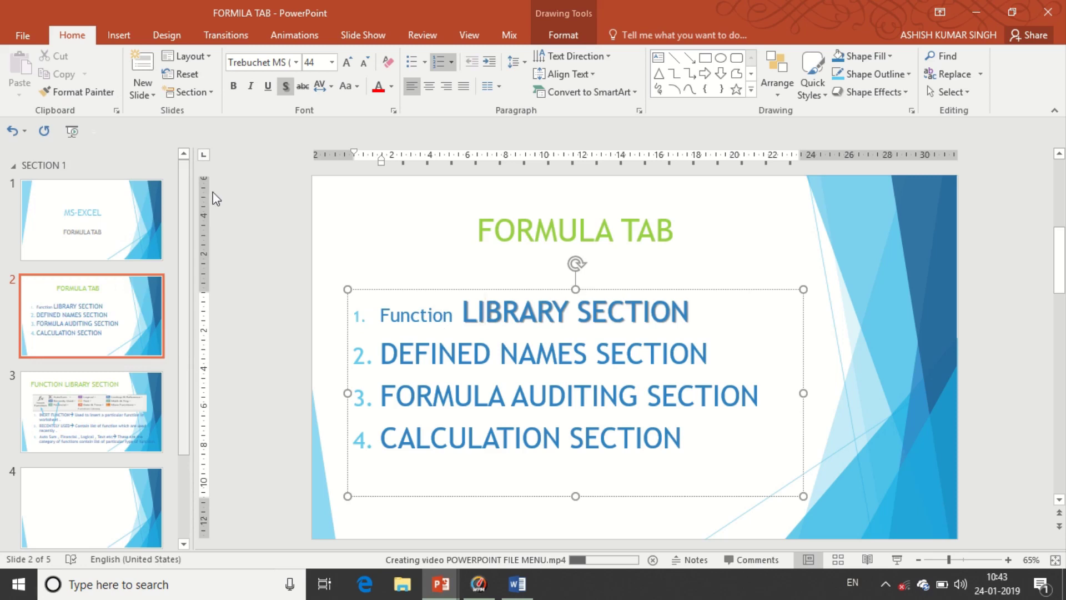
{"action": "left_click", "coordinate": [97, 95]}
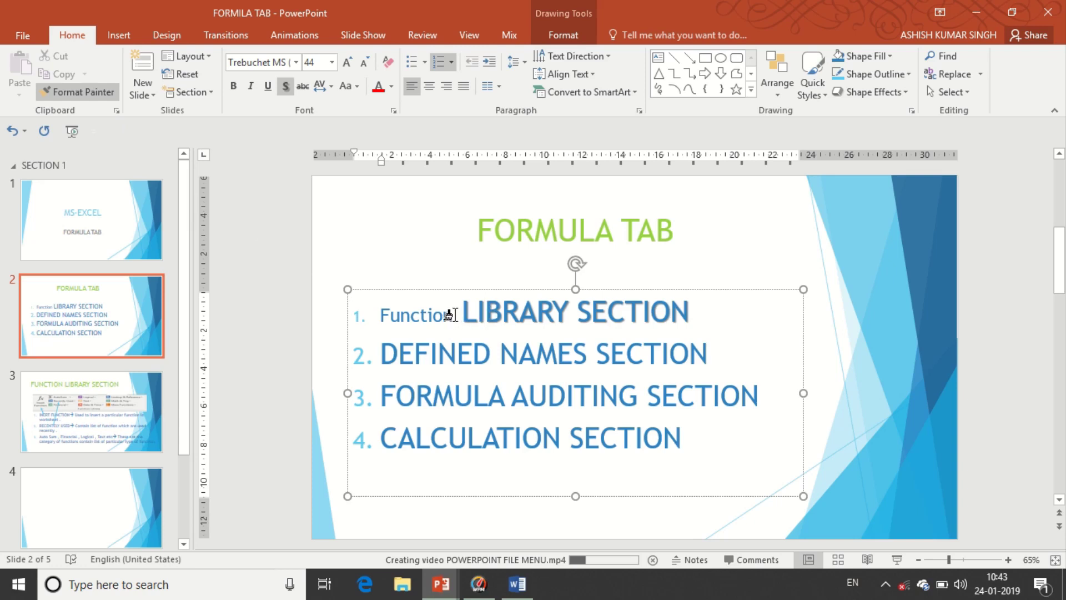
- Paint LIBRARY SECTION's large bold shadowed style onto the word Function on slide 2
{"action": "left_click", "coordinate": [452, 315]}
{"action": "left_click_drag", "start_coordinate": [447, 314], "coordinate": [337, 315]}
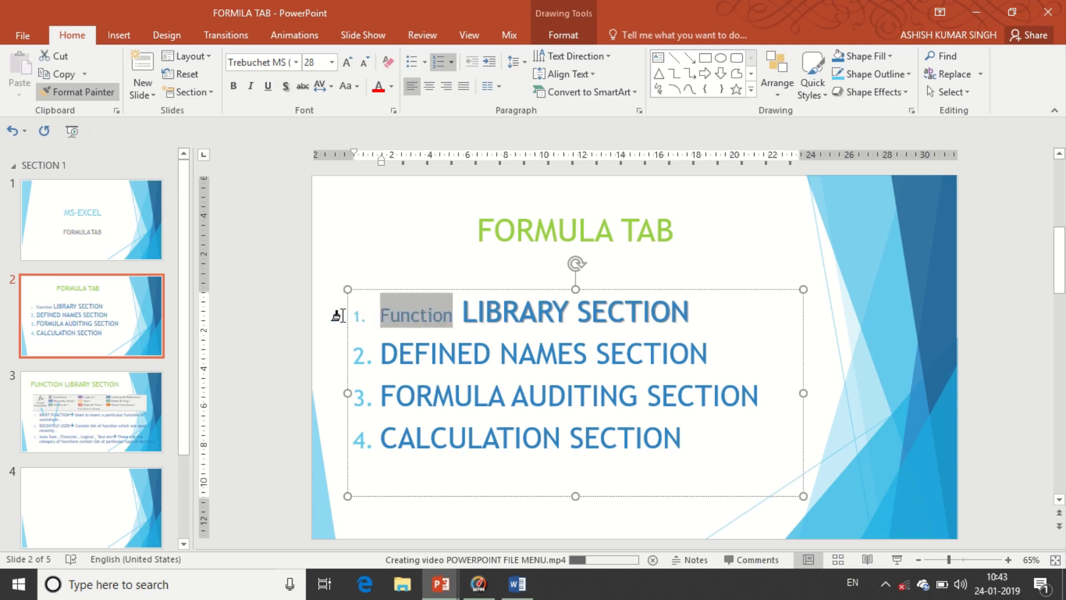
{"action": "left_click_drag", "start_coordinate": [337, 315], "coordinate": [342, 314]}
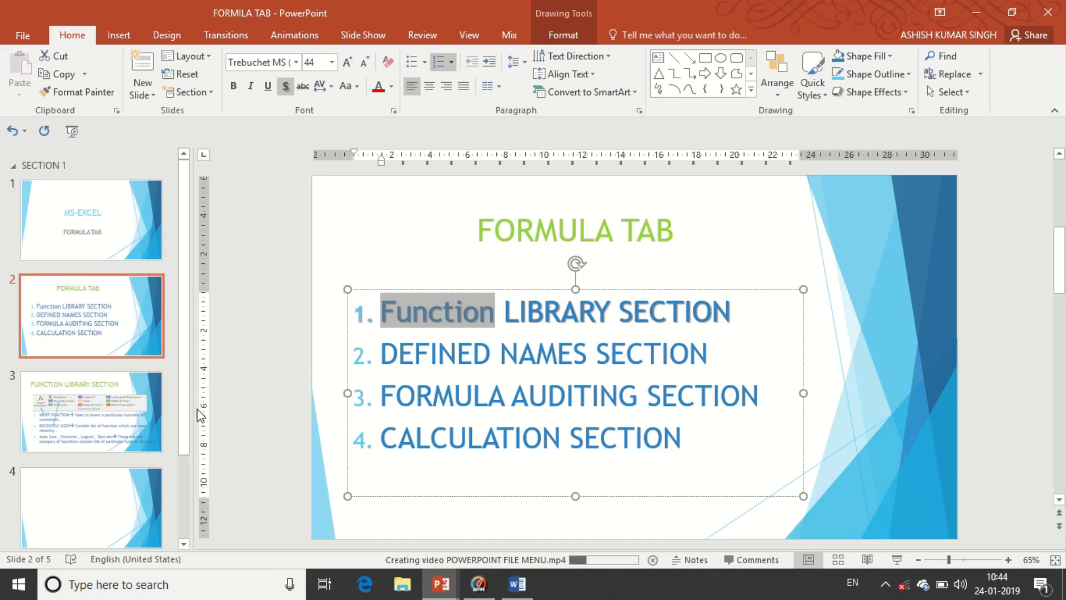
- Scroll down the slide pane and open slide 3, Function Library Section
{"action": "scroll", "coordinate": [201, 389], "scroll_direction": "down", "scroll_amount": 1}
{"action": "scroll", "coordinate": [201, 388], "scroll_direction": "down", "scroll_amount": 2}
{"action": "left_click", "coordinate": [88, 303]}
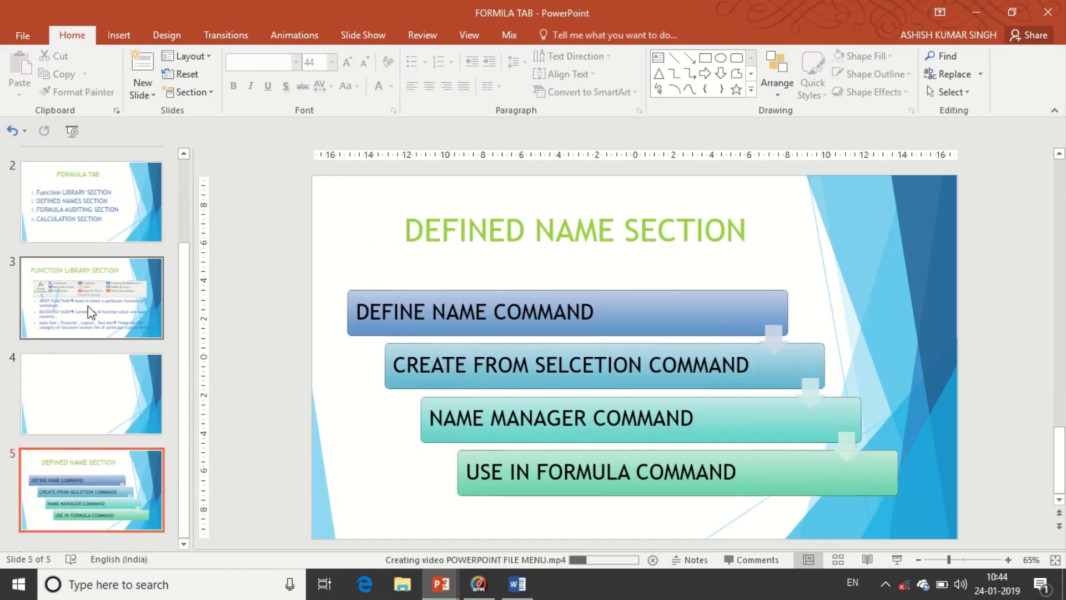
- Try Center and Align Right on slide 3's first list item, leaving it justified
{"action": "left_click", "coordinate": [596, 376]}
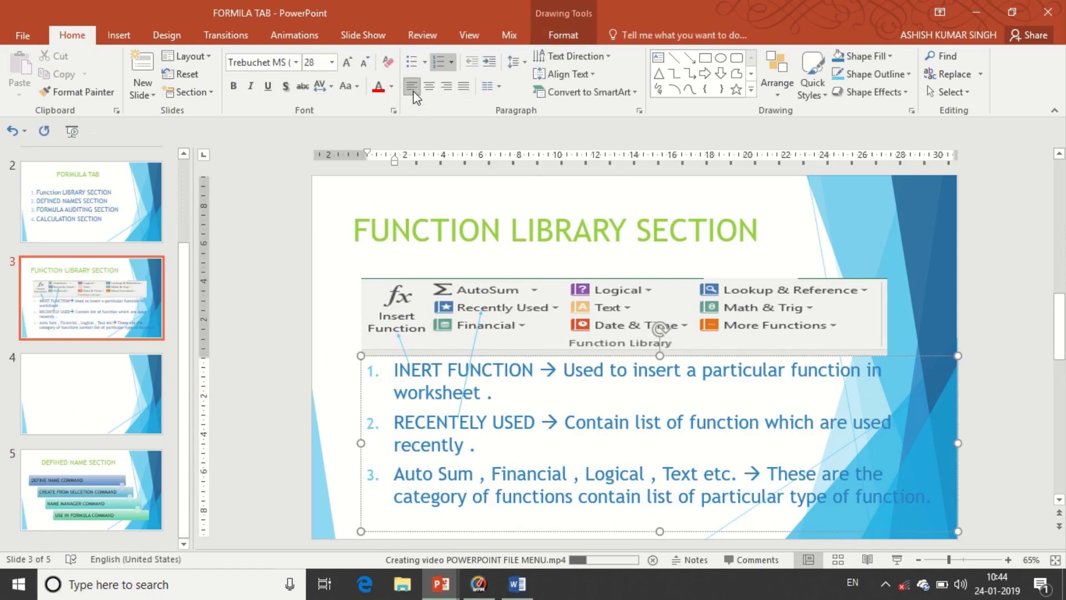
{"action": "left_click", "coordinate": [432, 90]}
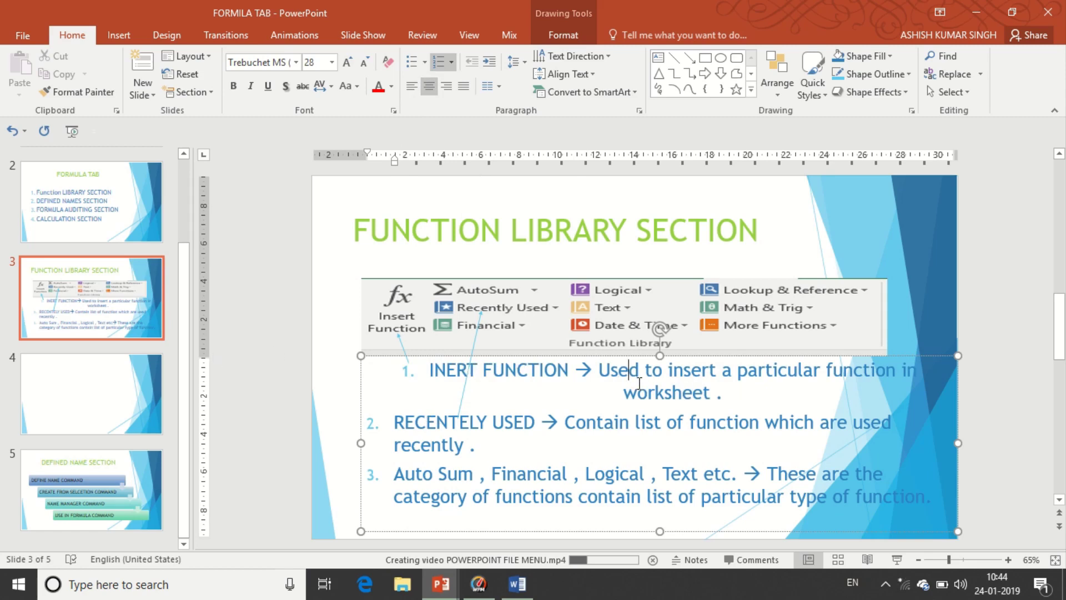
{"action": "left_click", "coordinate": [447, 88]}
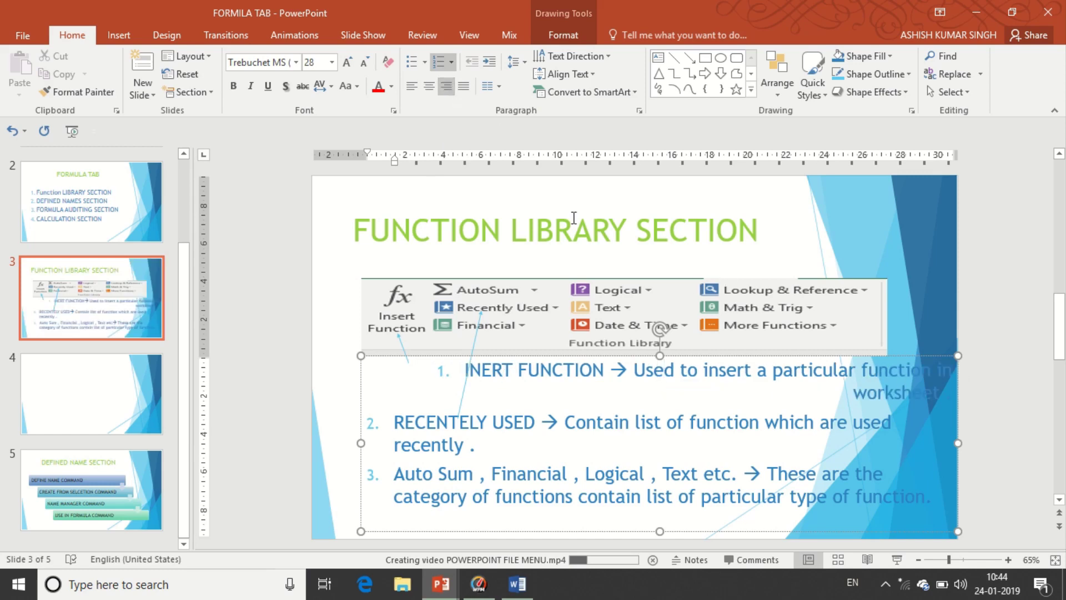
{"action": "left_click", "coordinate": [469, 88]}
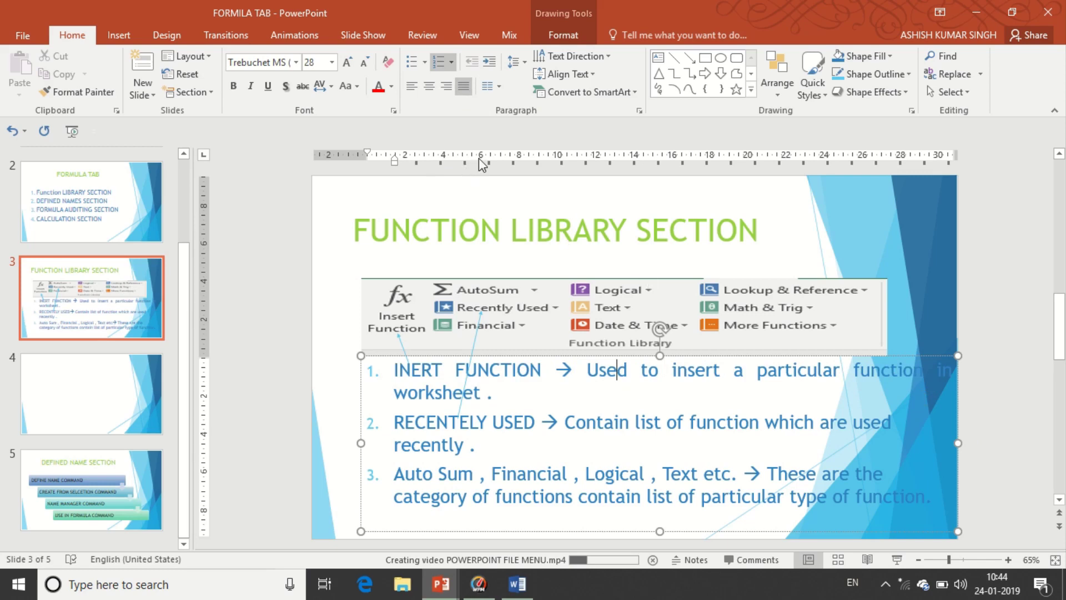
- Split the body text into two columns, then return it to one column
{"action": "left_click", "coordinate": [498, 91]}
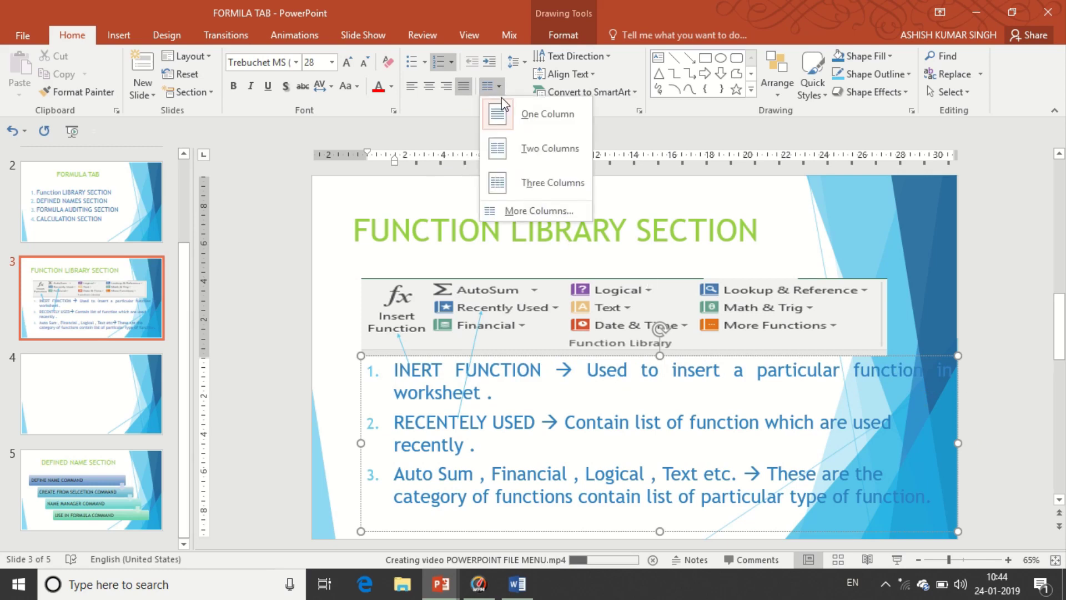
{"action": "left_click", "coordinate": [519, 144]}
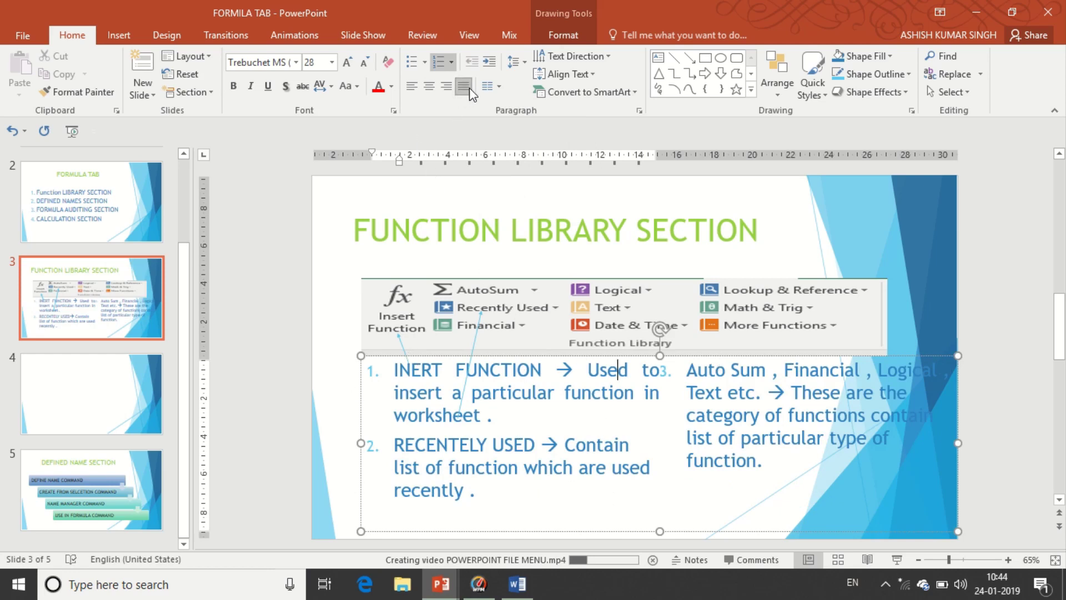
{"action": "left_click", "coordinate": [486, 86]}
{"action": "left_click", "coordinate": [522, 116]}
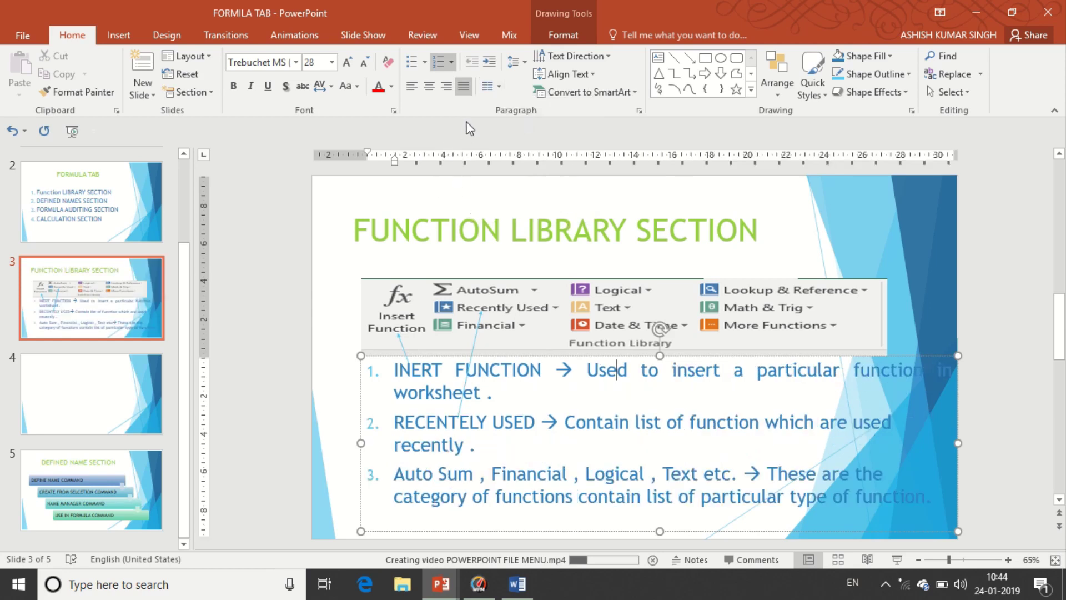
- Turn all three slide 3 list items into hollow square bullets
{"action": "left_click", "coordinate": [414, 67]}
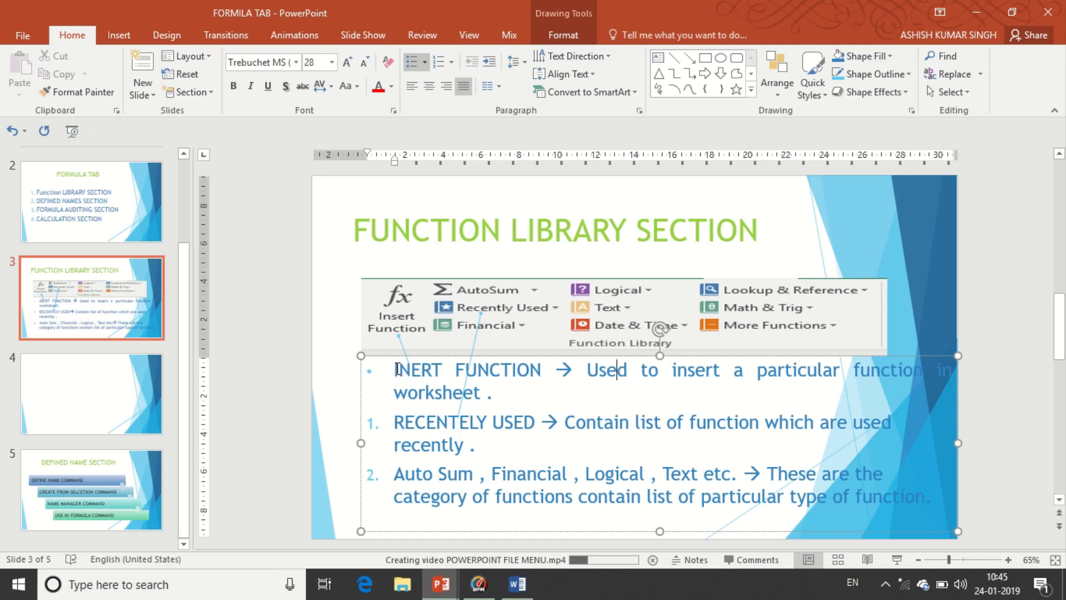
{"action": "left_click_drag", "start_coordinate": [396, 369], "coordinate": [473, 496]}
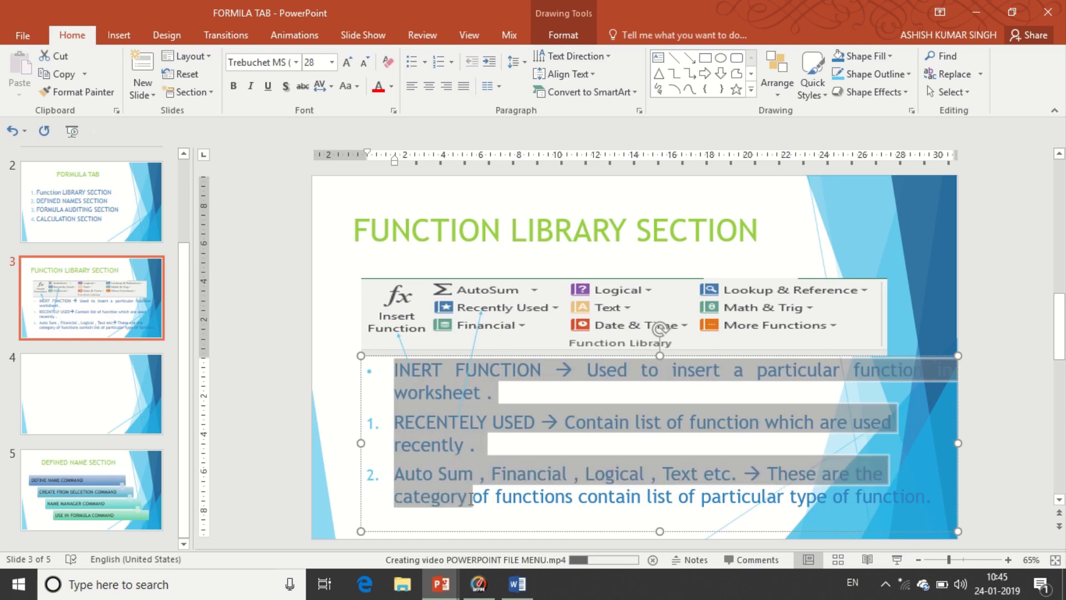
{"action": "left_click", "coordinate": [410, 62]}
{"action": "left_click", "coordinate": [424, 62]}
{"action": "left_click", "coordinate": [506, 176]}
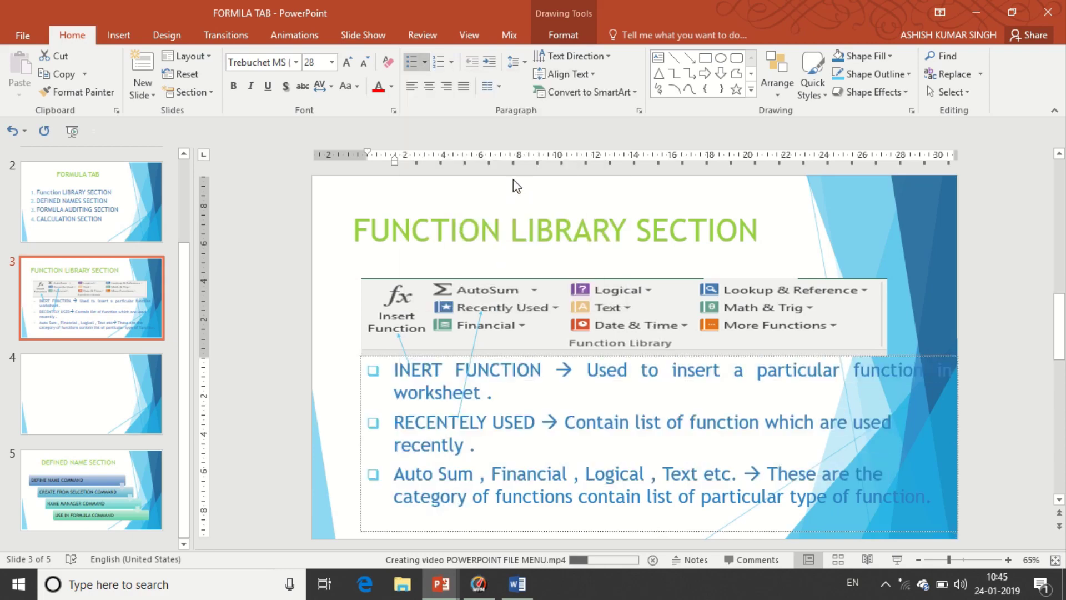
- Renumber the list in the 1) 2) 3) style and place the caret after RECENTLY USED
{"action": "left_click", "coordinate": [443, 65]}
{"action": "left_click", "coordinate": [451, 63]}
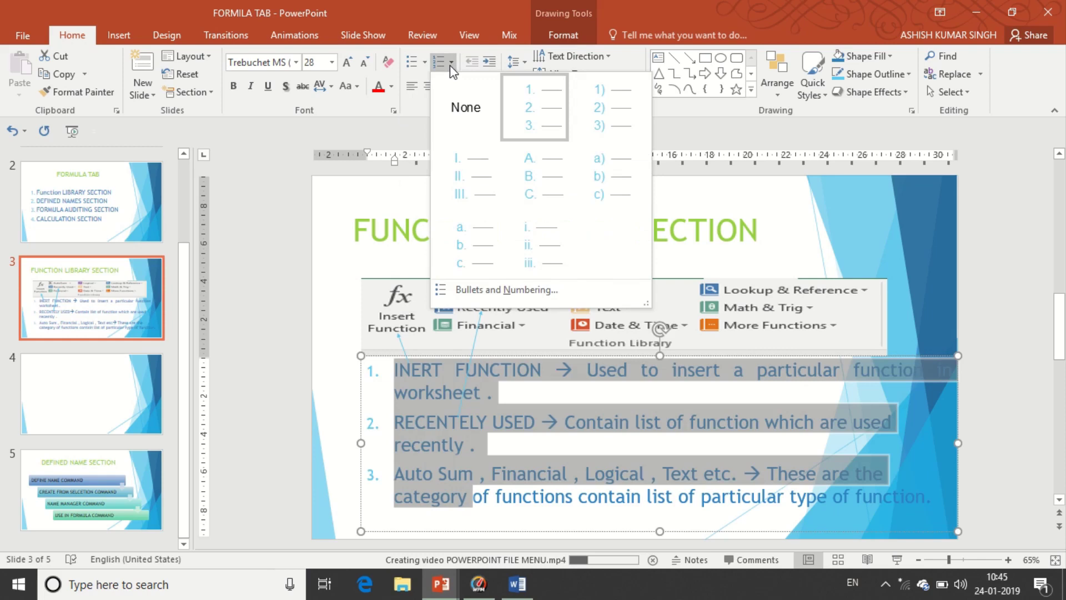
{"action": "left_click", "coordinate": [620, 129]}
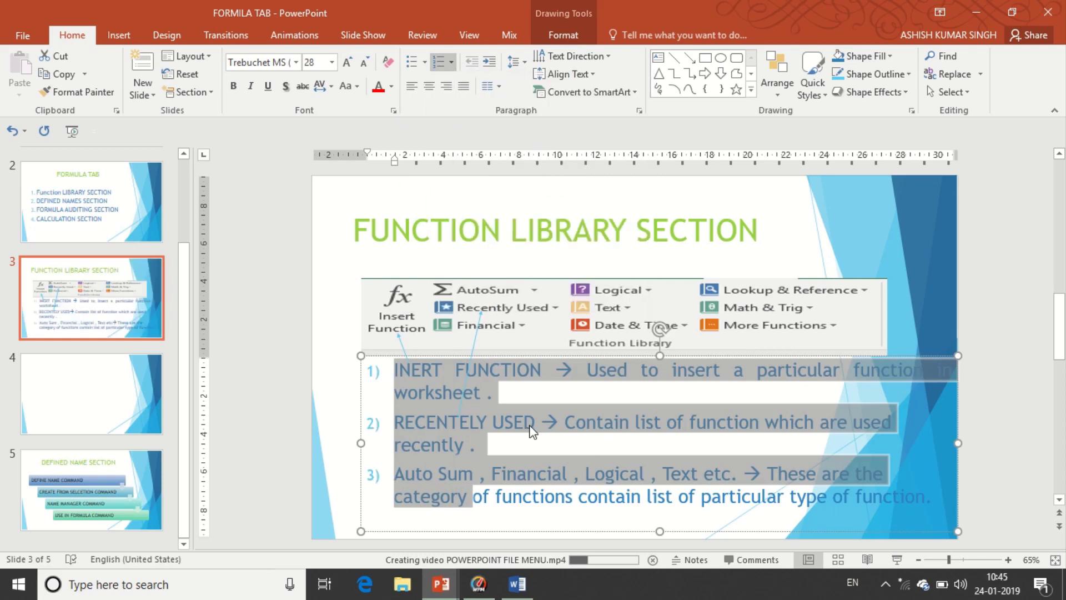
{"action": "left_click", "coordinate": [527, 392]}
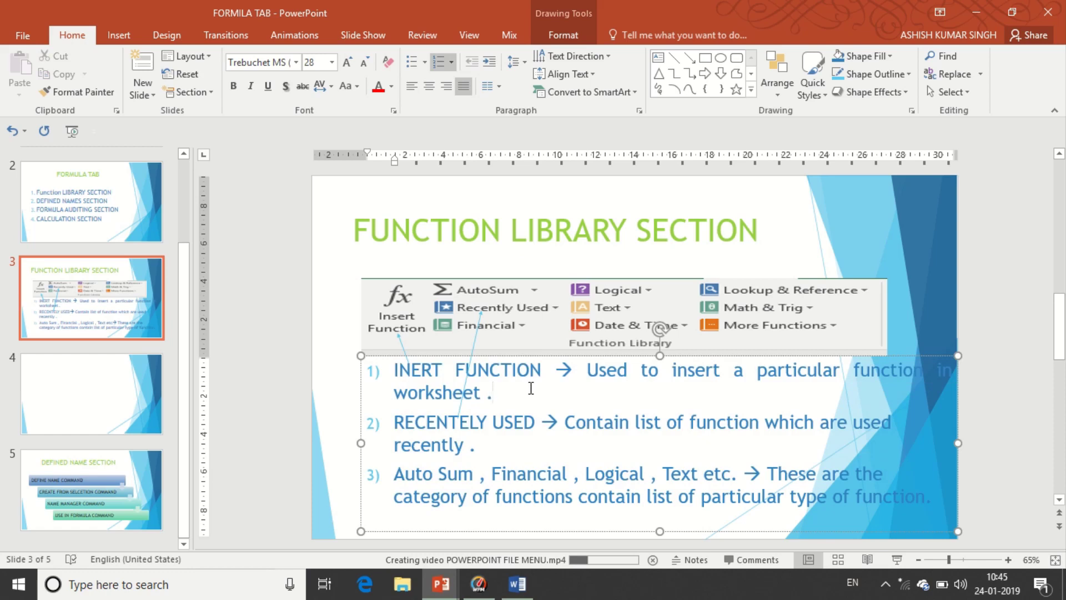
{"action": "left_click", "coordinate": [498, 448]}
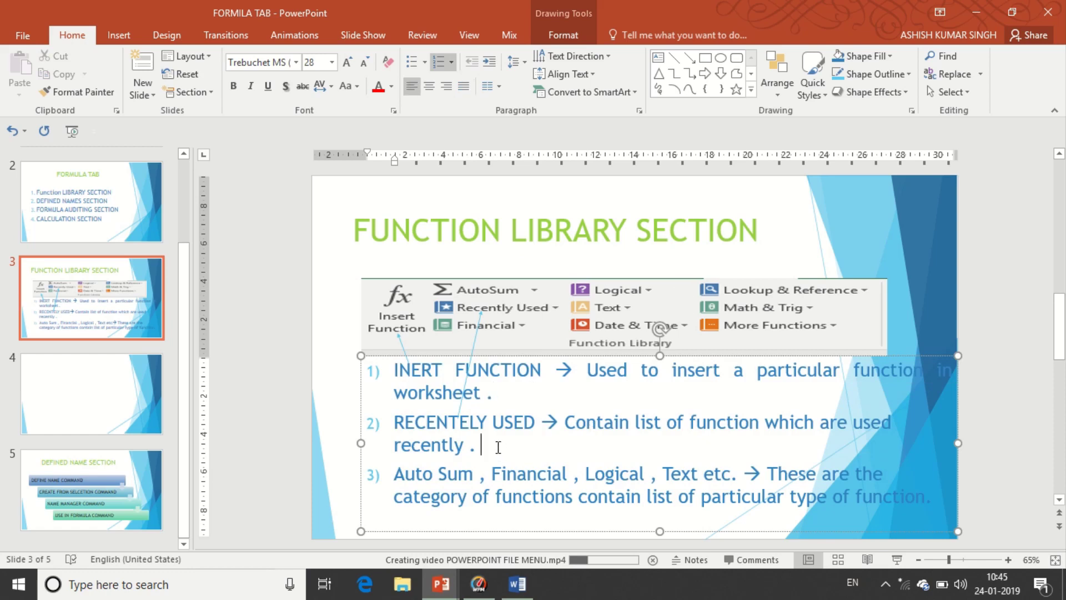
- Add an indented 'SUM' sub-item, numbered 1), under the RECENTLY USED entry
{"action": "key", "text": "Return"}
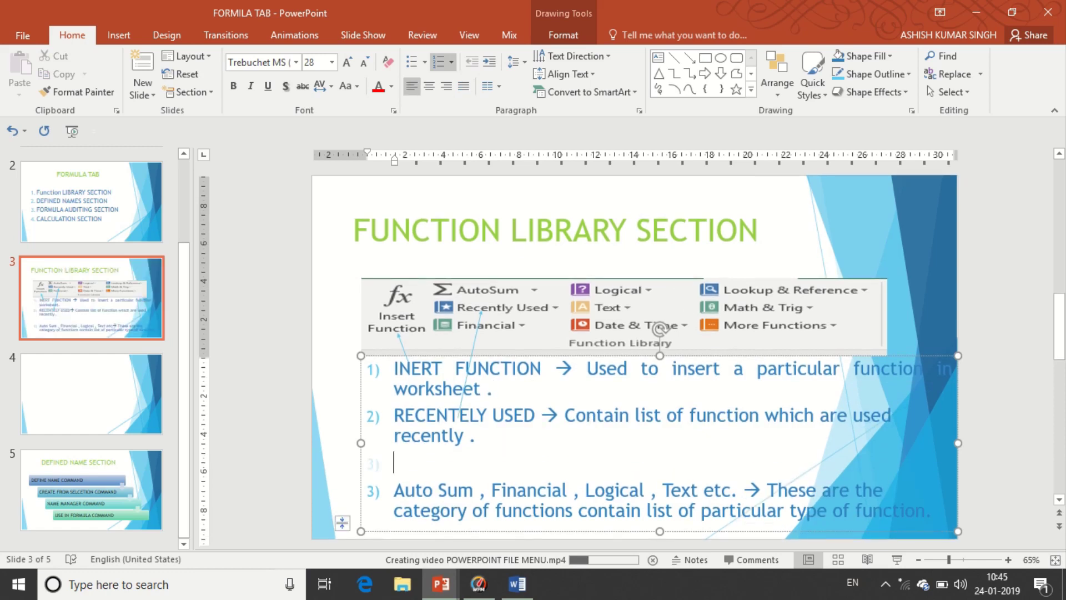
{"action": "type", "text": "SUM"}
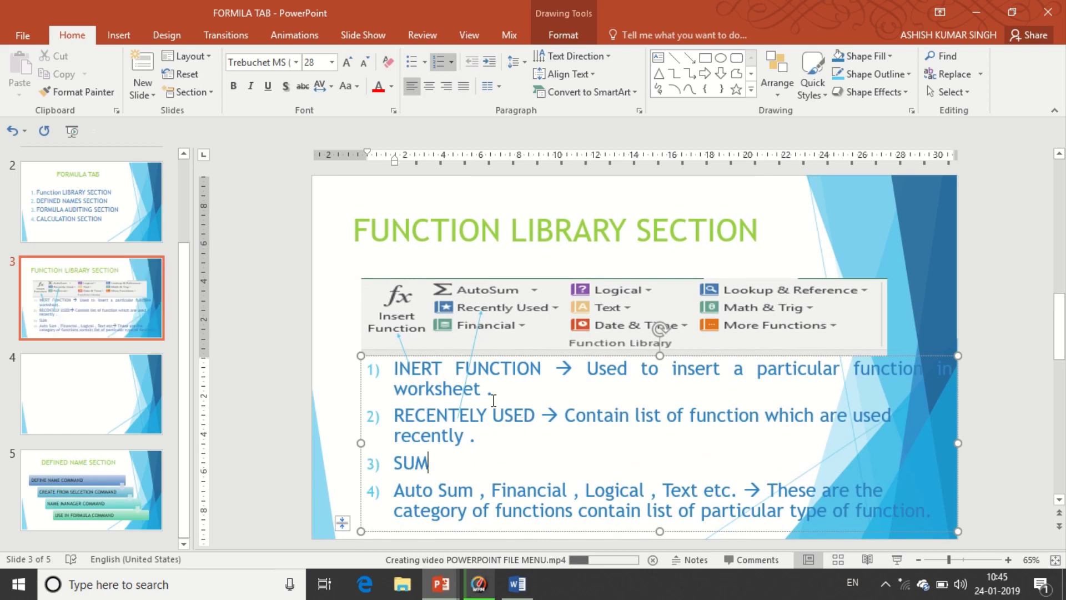
{"action": "left_click", "coordinate": [489, 62]}
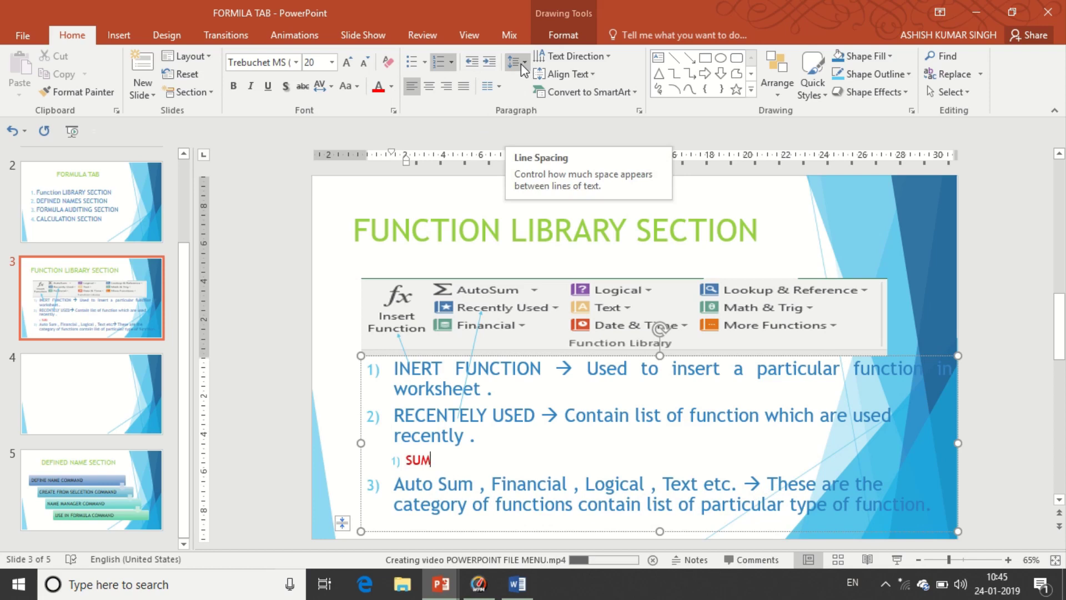
{"action": "left_click", "coordinate": [621, 414]}
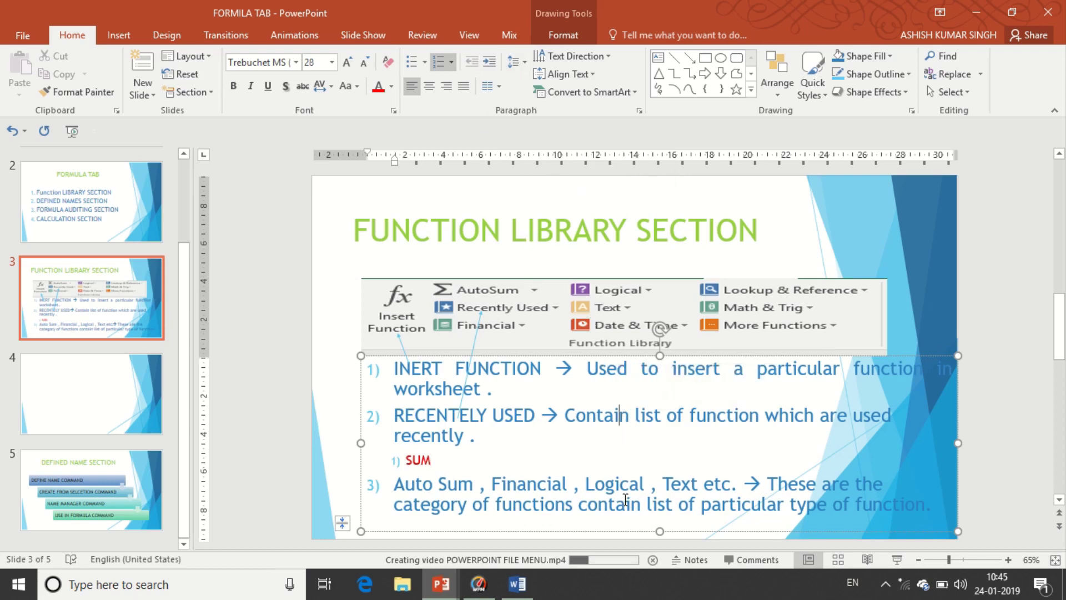
{"action": "left_click", "coordinate": [629, 484]}
{"action": "left_click", "coordinate": [514, 62]}
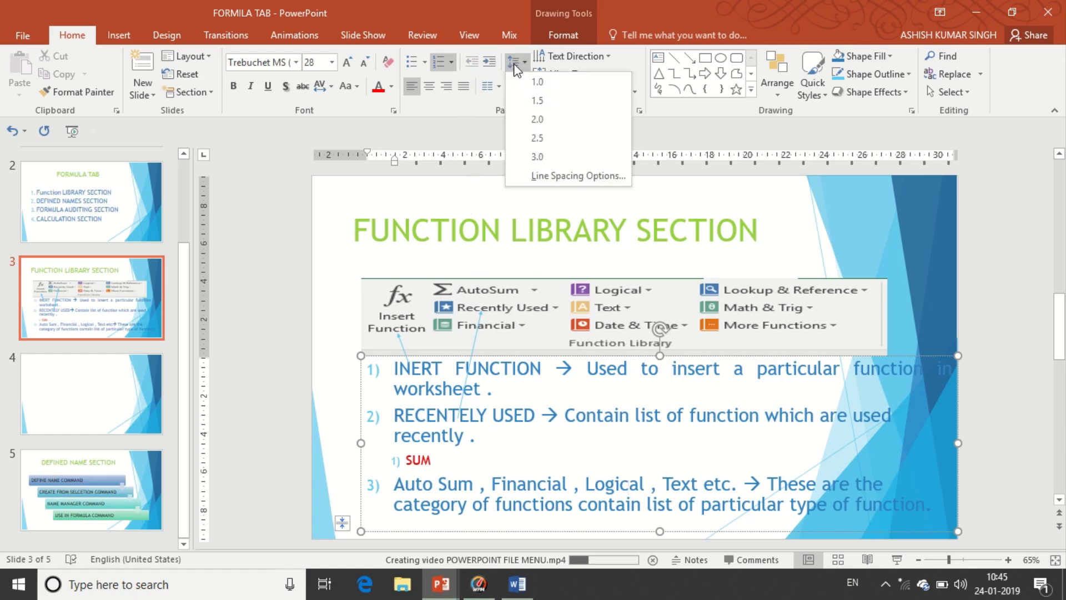
- Set slide 3's list to 1.5 line spacing, shrinking the text to 26 pt
{"action": "left_click", "coordinate": [533, 100]}
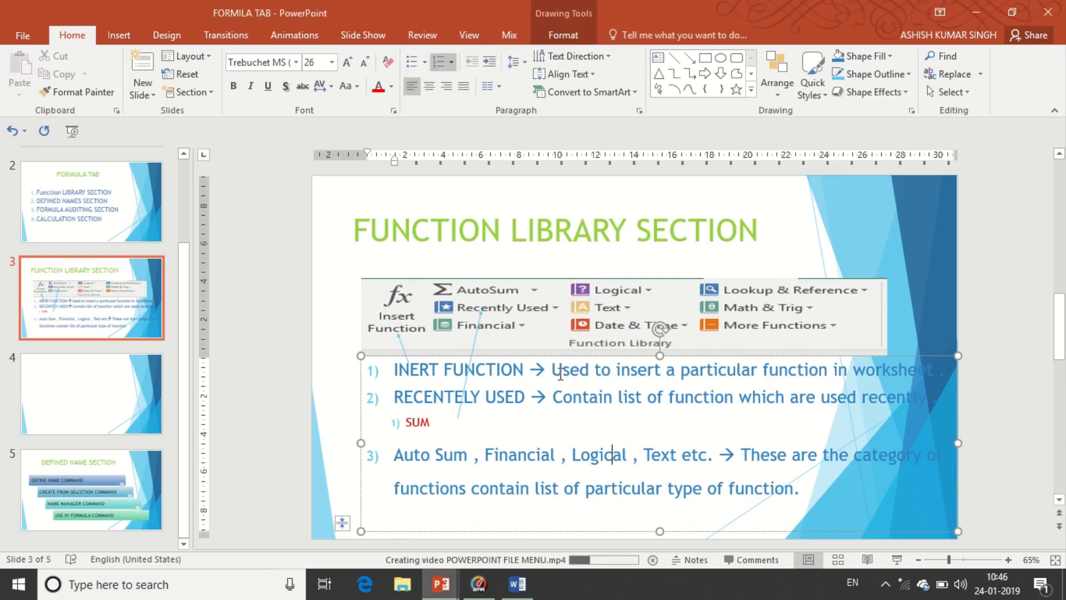
{"action": "left_click", "coordinate": [577, 370]}
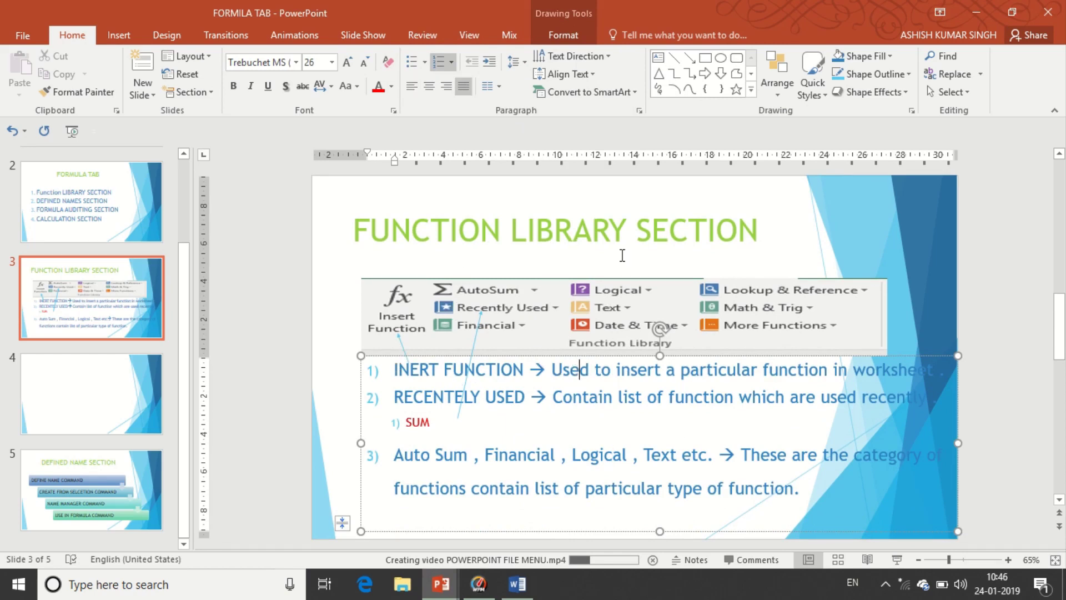
- Rotate the slide 3 title text 90 degrees and stretch its box down the slide
{"action": "left_click", "coordinate": [548, 232]}
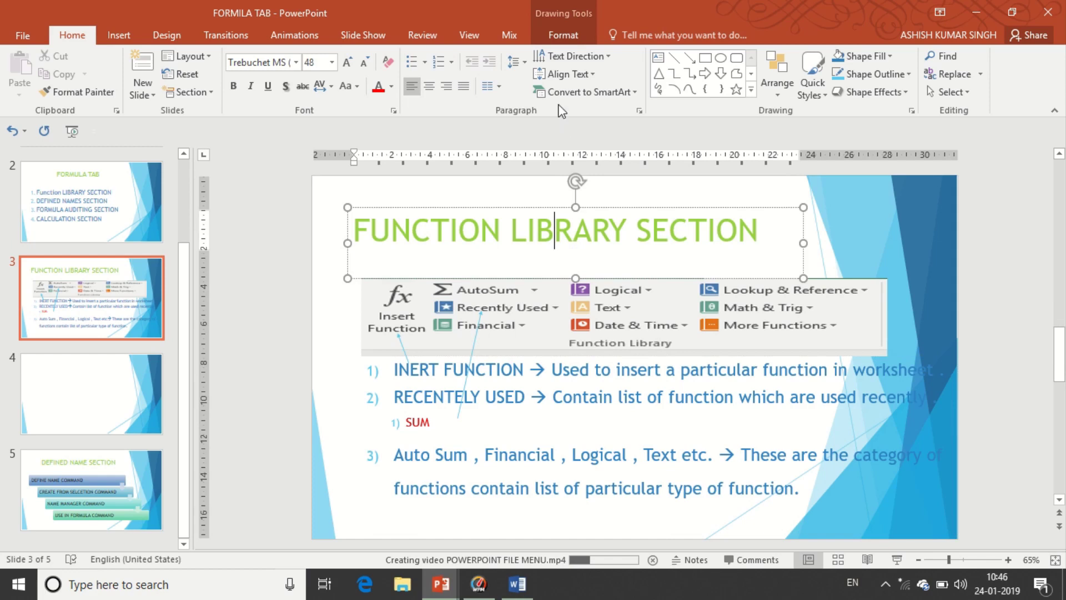
{"action": "left_click", "coordinate": [592, 56]}
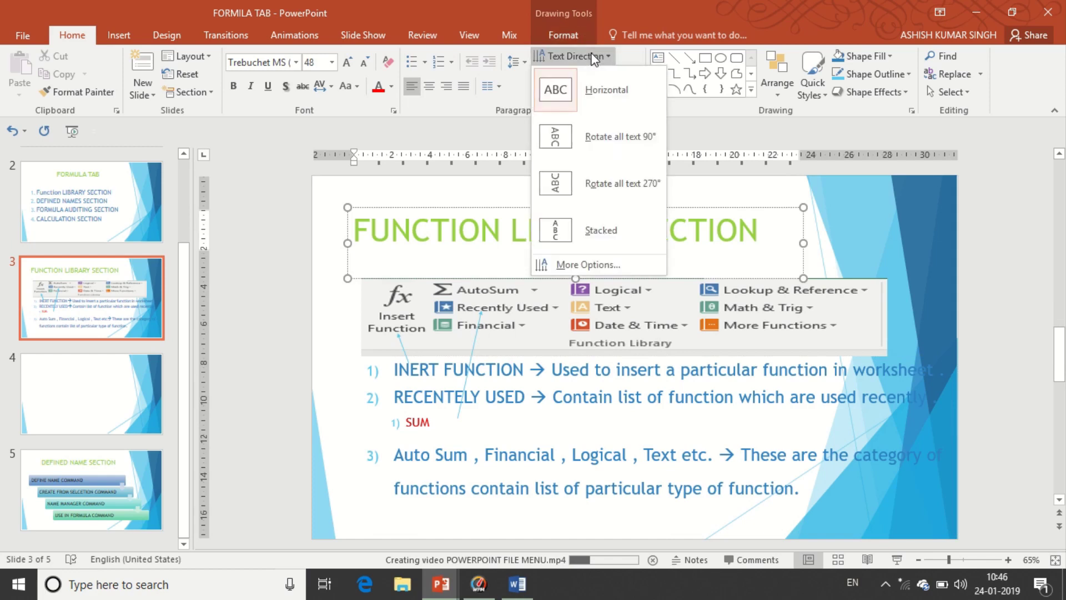
{"action": "left_click", "coordinate": [598, 137]}
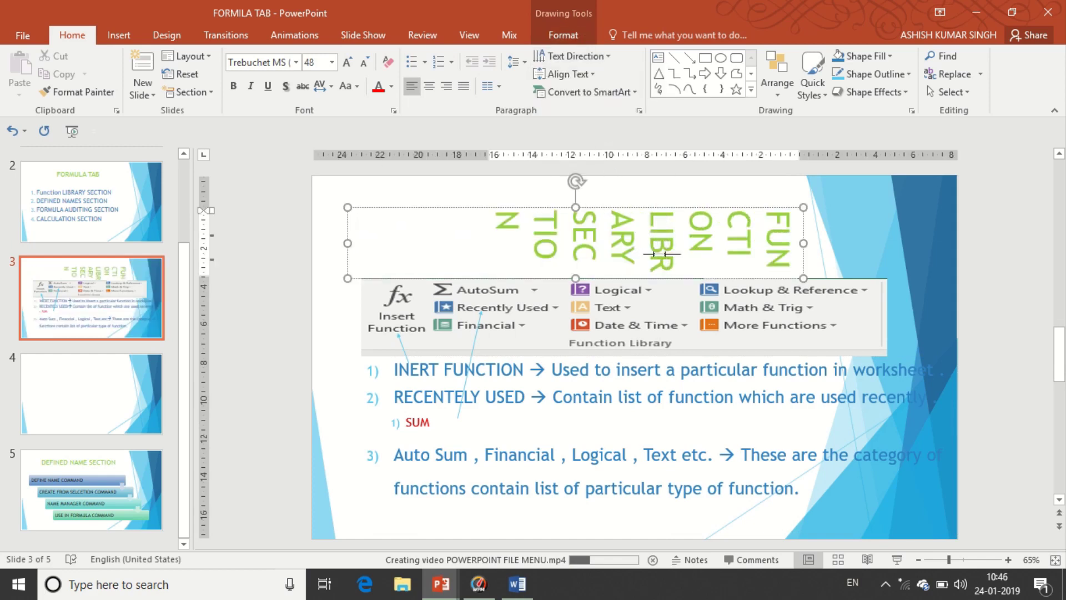
{"action": "left_click_drag", "start_coordinate": [577, 278], "coordinate": [589, 505]}
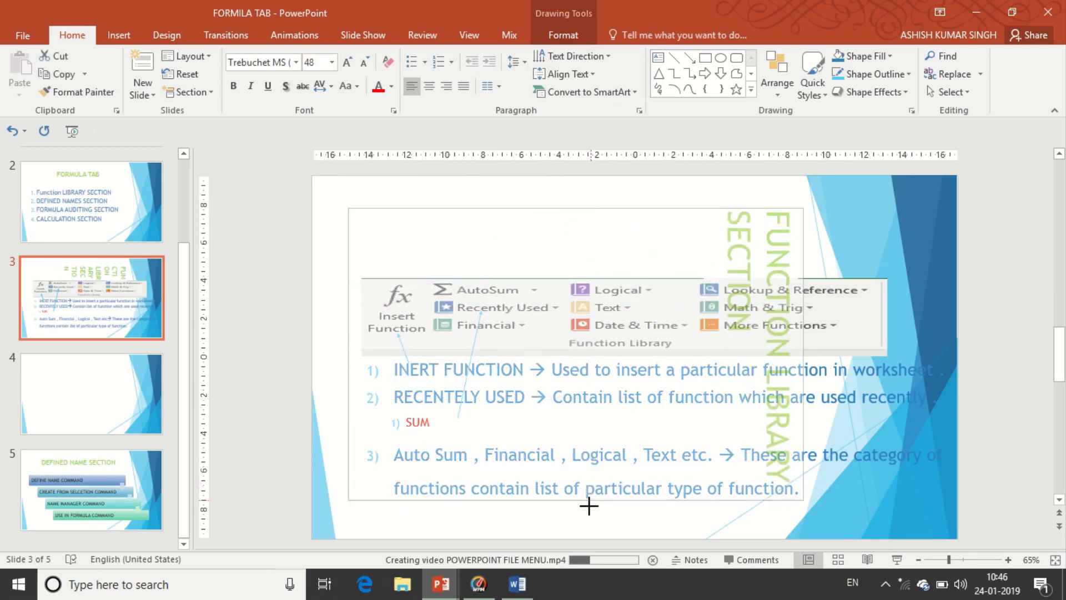
{"action": "left_click_drag", "start_coordinate": [589, 505], "coordinate": [589, 504]}
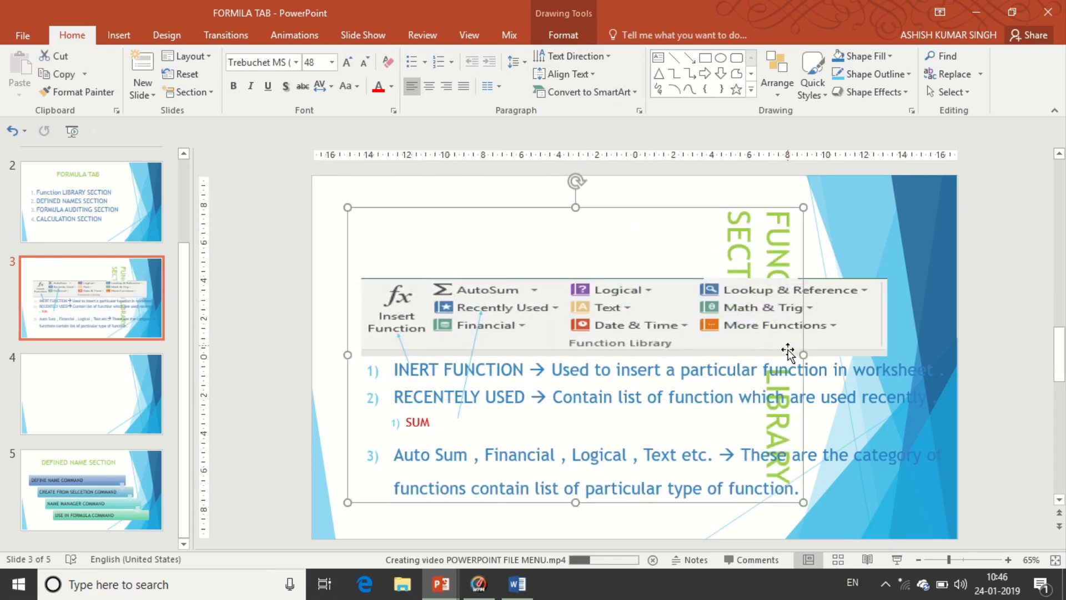
- Make the FUNCTION LIBRARY SECTION title read horizontally again
{"action": "left_click", "coordinate": [585, 56]}
{"action": "left_click", "coordinate": [587, 89]}
{"action": "left_click", "coordinate": [578, 57]}
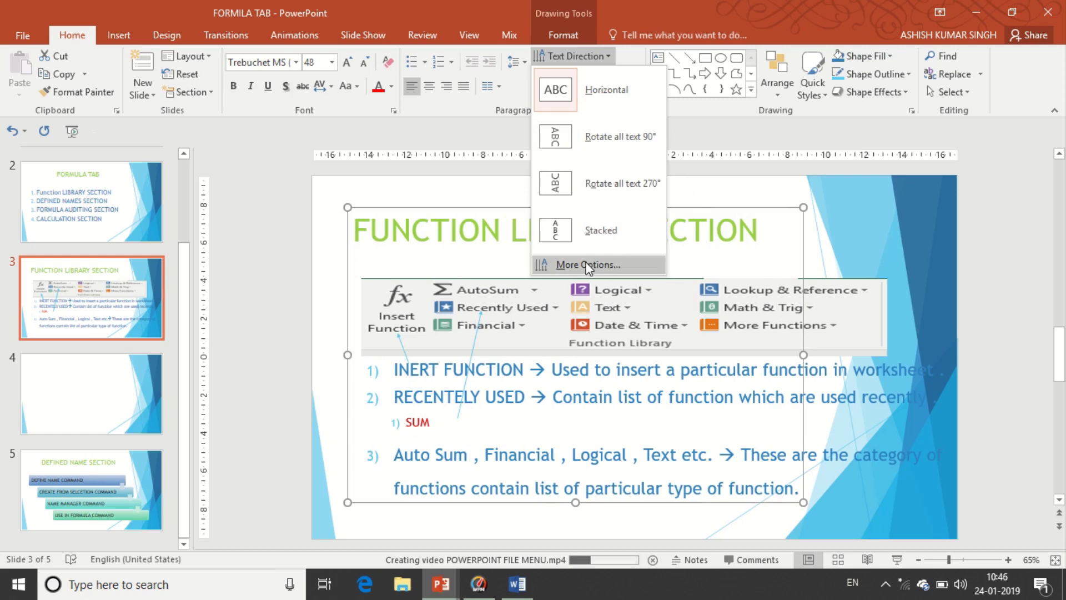
{"action": "left_click", "coordinate": [685, 179]}
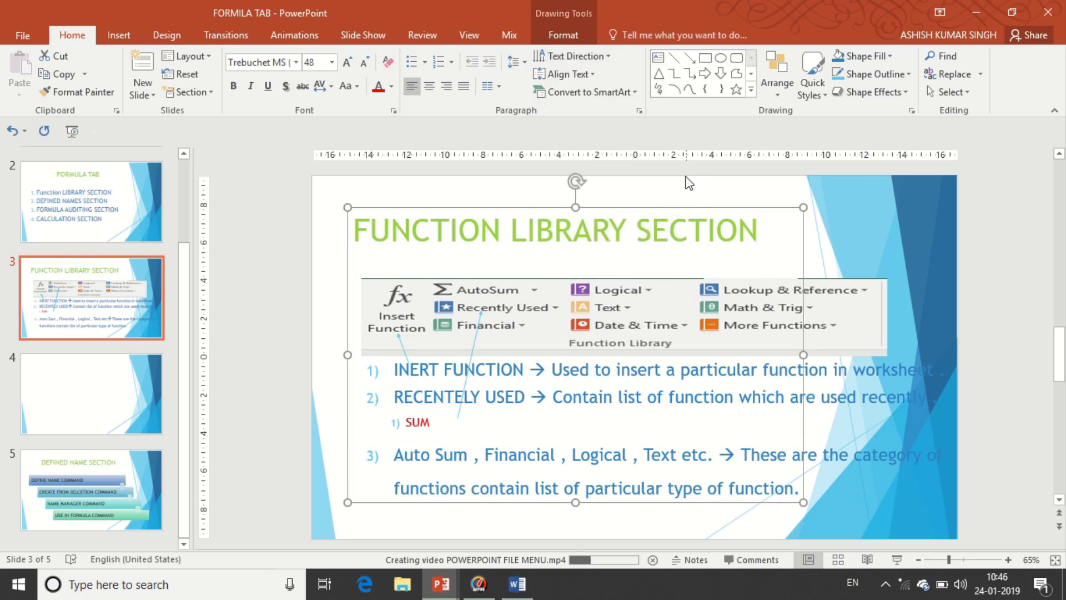
{"action": "left_click", "coordinate": [578, 75]}
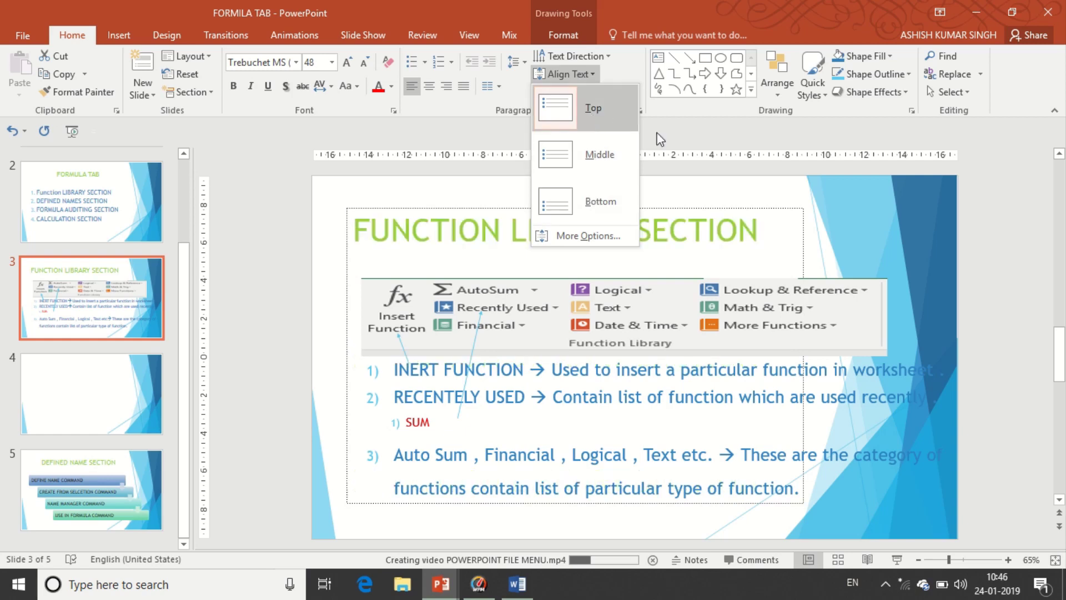
- Try Top and Middle alignment on the title box, finishing with Bottom alignment
{"action": "left_click", "coordinate": [675, 193]}
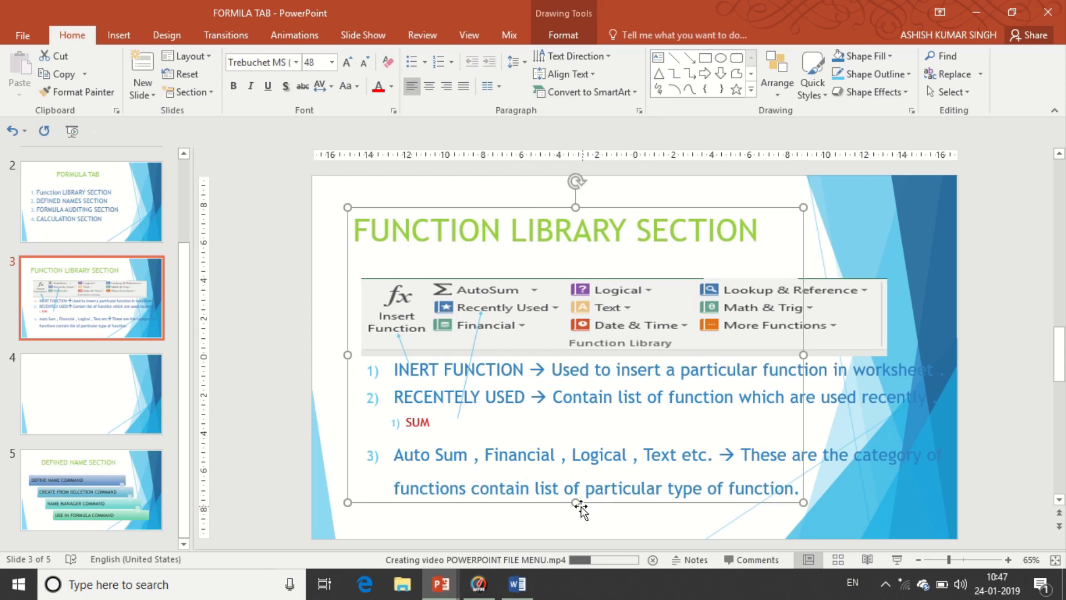
{"action": "left_click", "coordinate": [553, 263]}
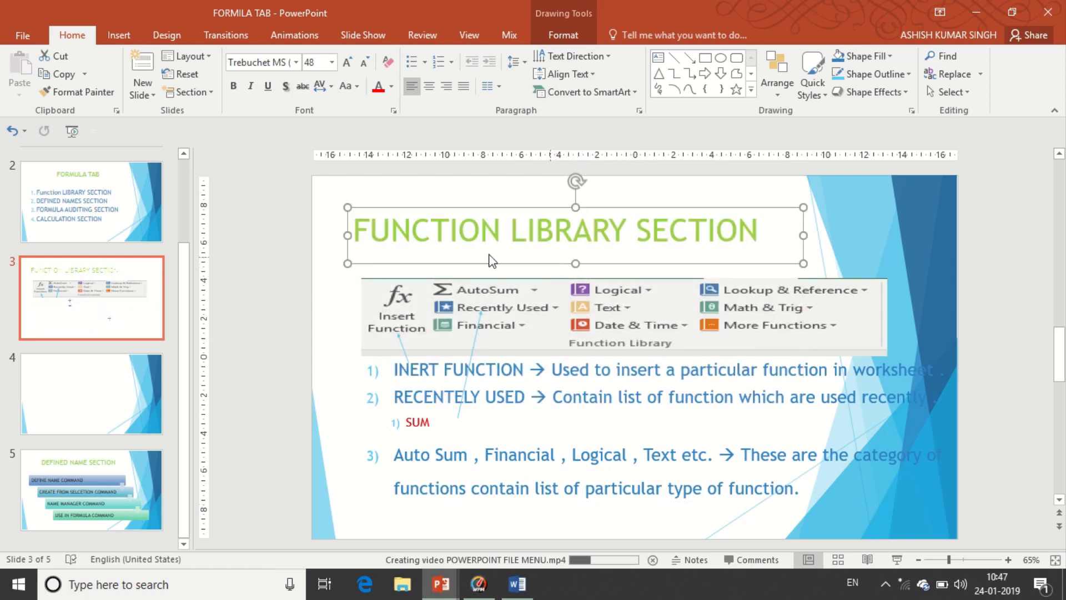
{"action": "left_click", "coordinate": [588, 74]}
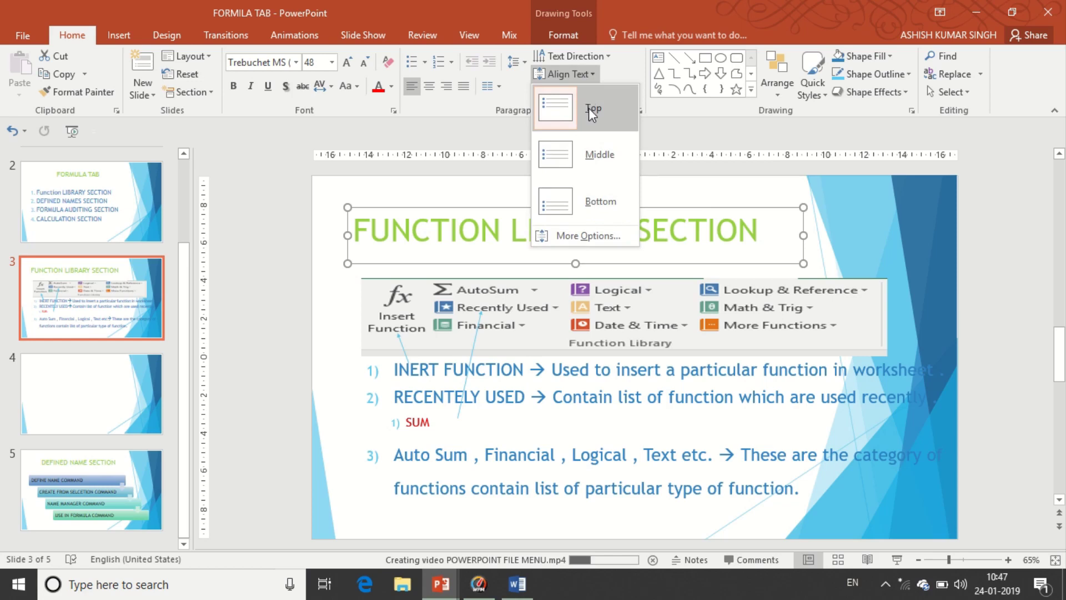
{"action": "left_click", "coordinate": [588, 108]}
{"action": "left_click", "coordinate": [570, 74]}
{"action": "left_click", "coordinate": [588, 146]}
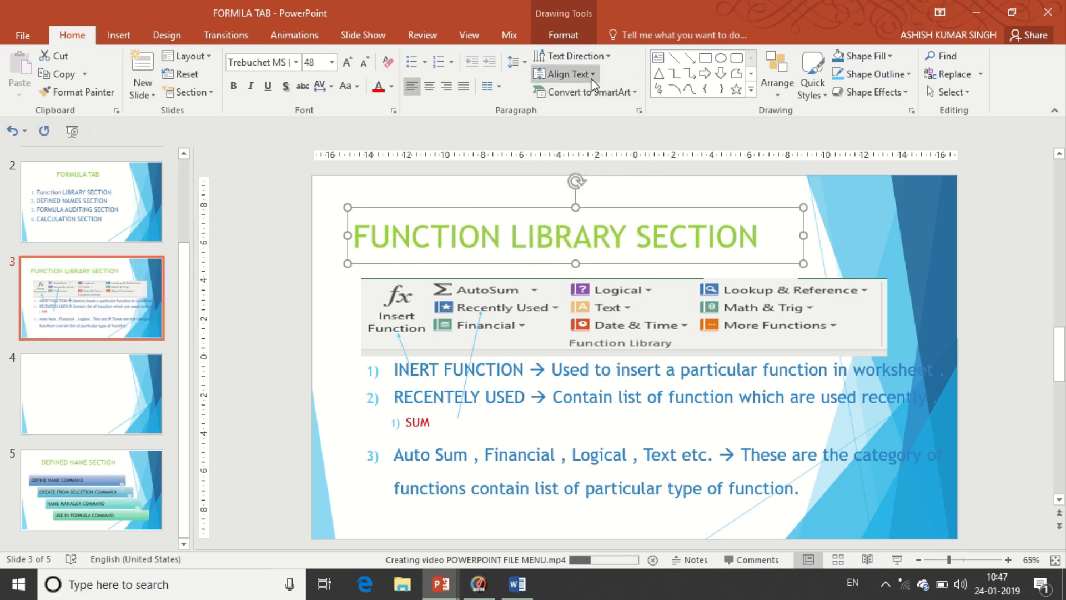
{"action": "left_click", "coordinate": [569, 74]}
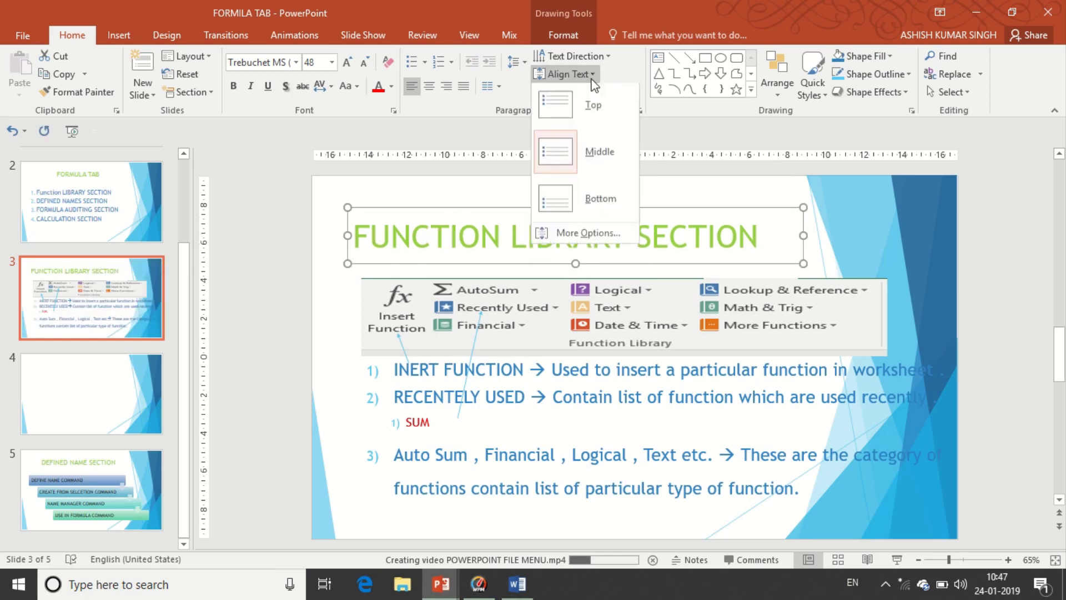
{"action": "left_click", "coordinate": [574, 205]}
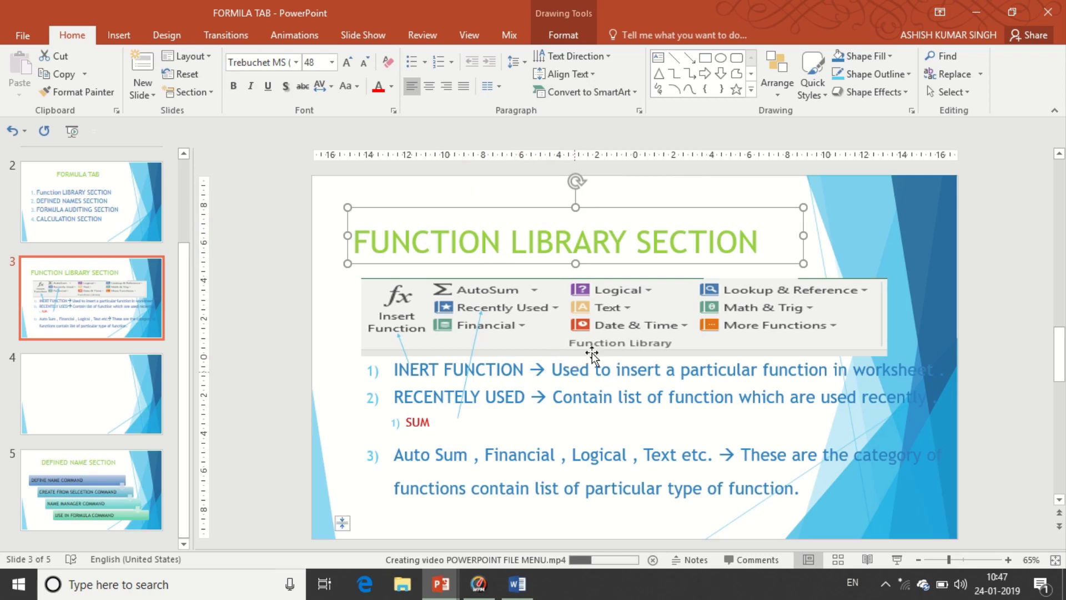
- Convert slide 3's numbered list to the third SmartArt layout with picture placeholders
{"action": "left_click", "coordinate": [570, 369]}
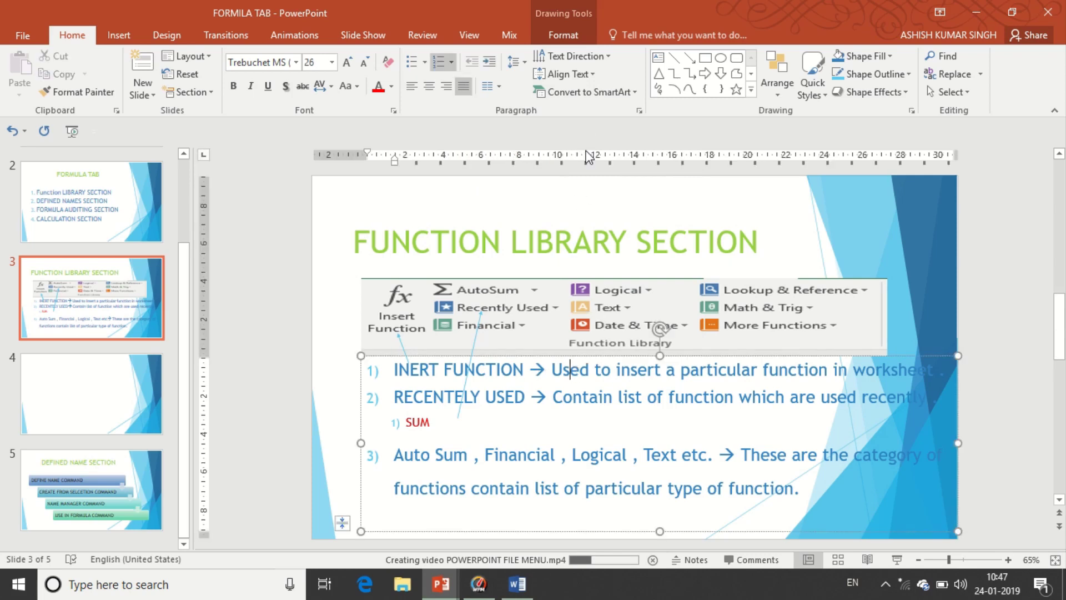
{"action": "left_click", "coordinate": [592, 94]}
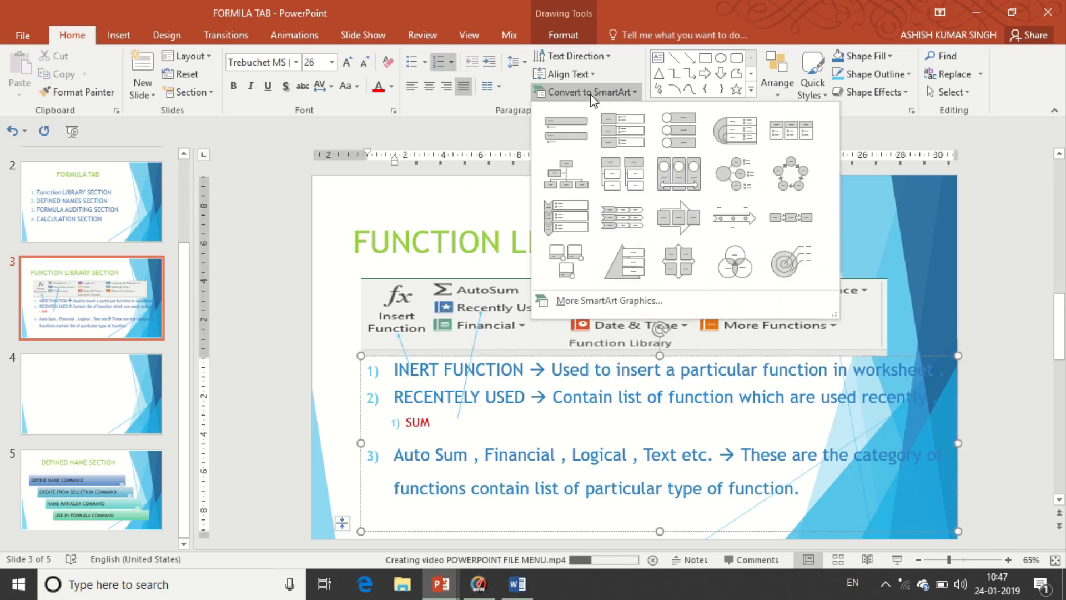
{"action": "left_click", "coordinate": [680, 130]}
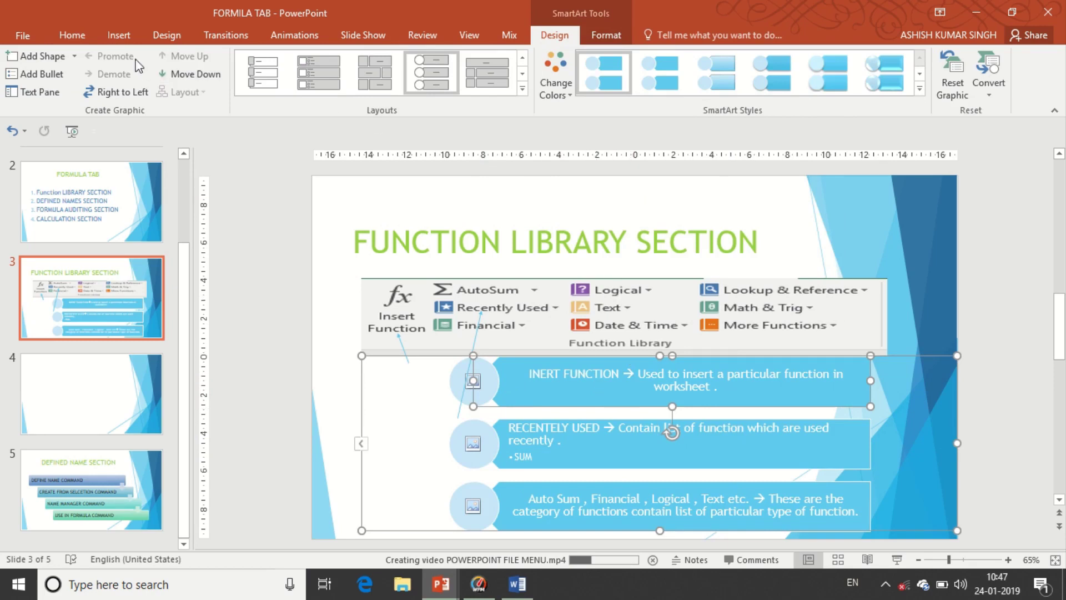
{"action": "left_click", "coordinate": [82, 36]}
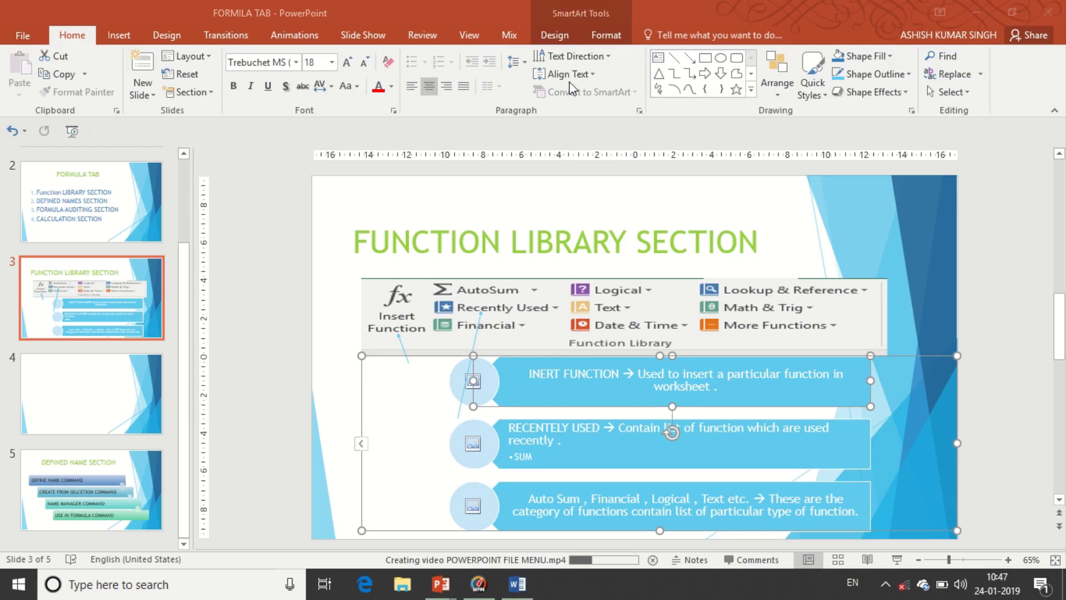
{"action": "left_click", "coordinate": [606, 37]}
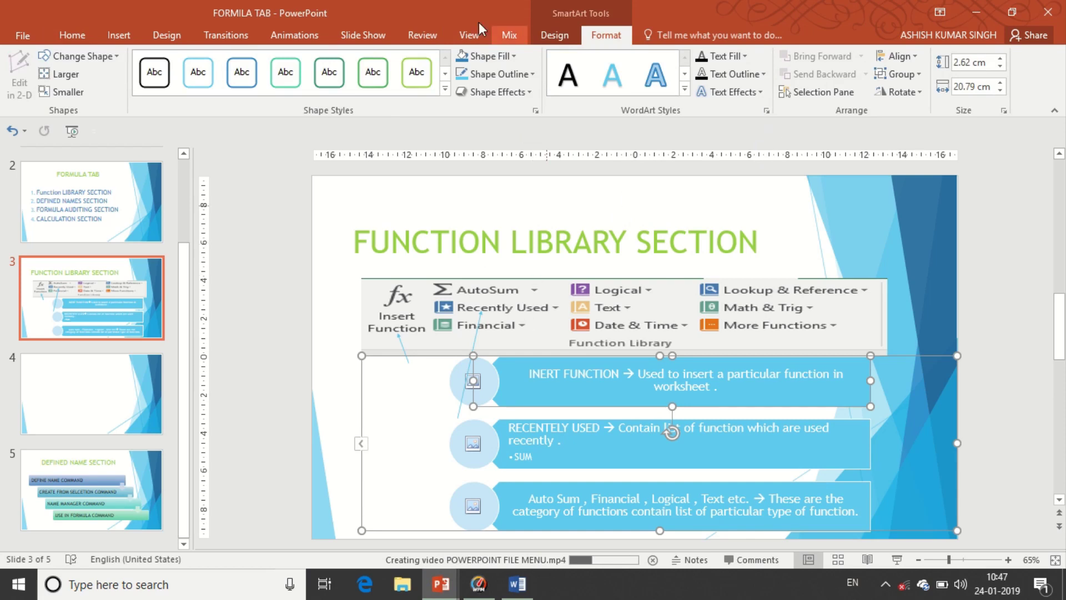
- Go to slide 5, DEFINED NAME SECTION, and draw a blue rectangle at its top right
{"action": "left_click", "coordinate": [515, 201]}
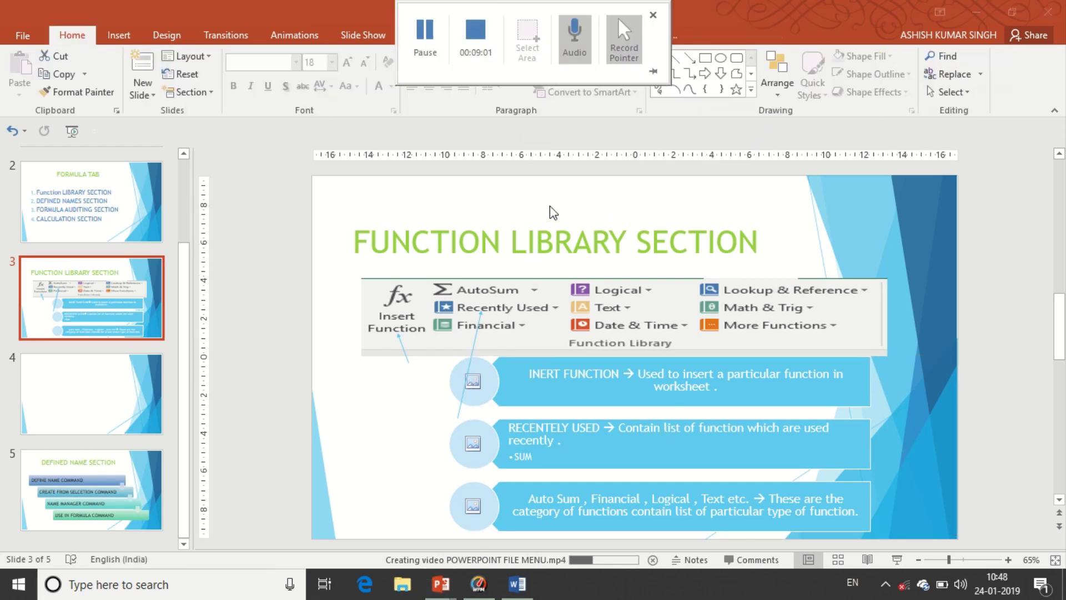
{"action": "left_click", "coordinate": [457, 283]}
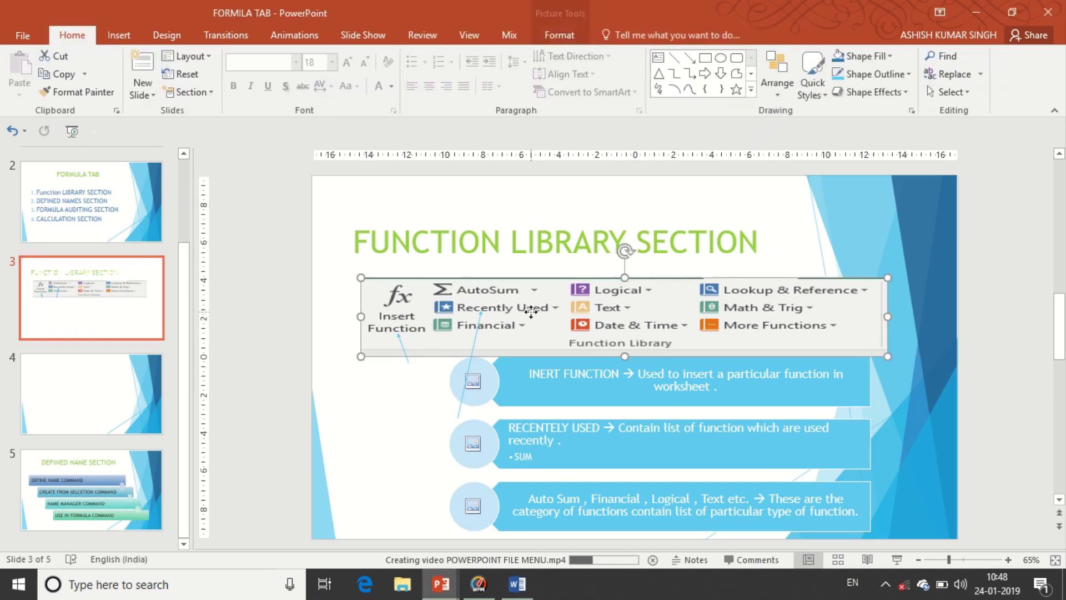
{"action": "left_click", "coordinate": [103, 452]}
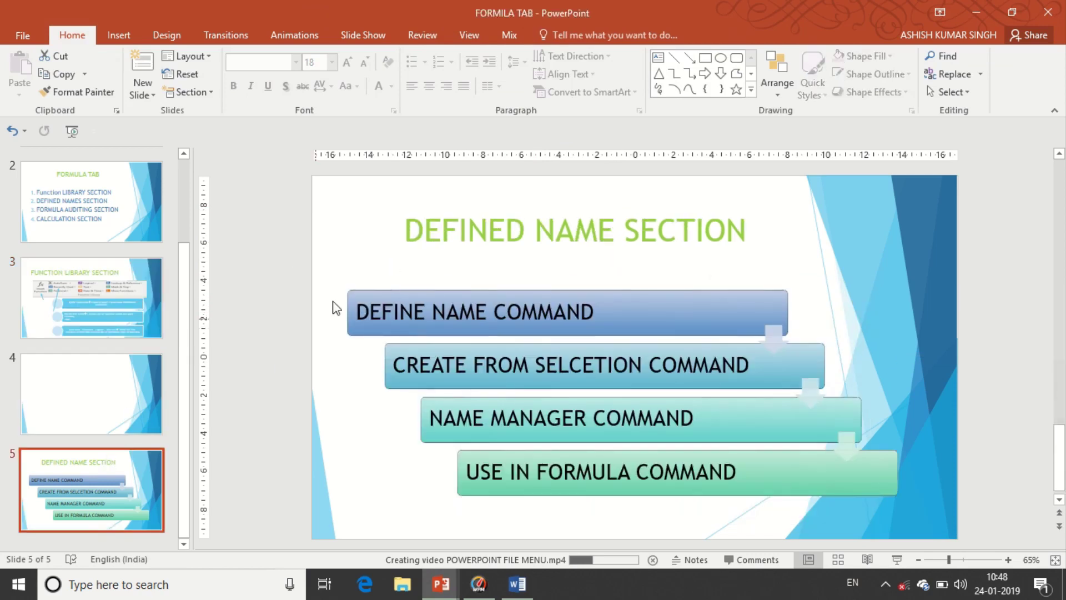
{"action": "left_click", "coordinate": [131, 35]}
{"action": "left_click", "coordinate": [69, 32]}
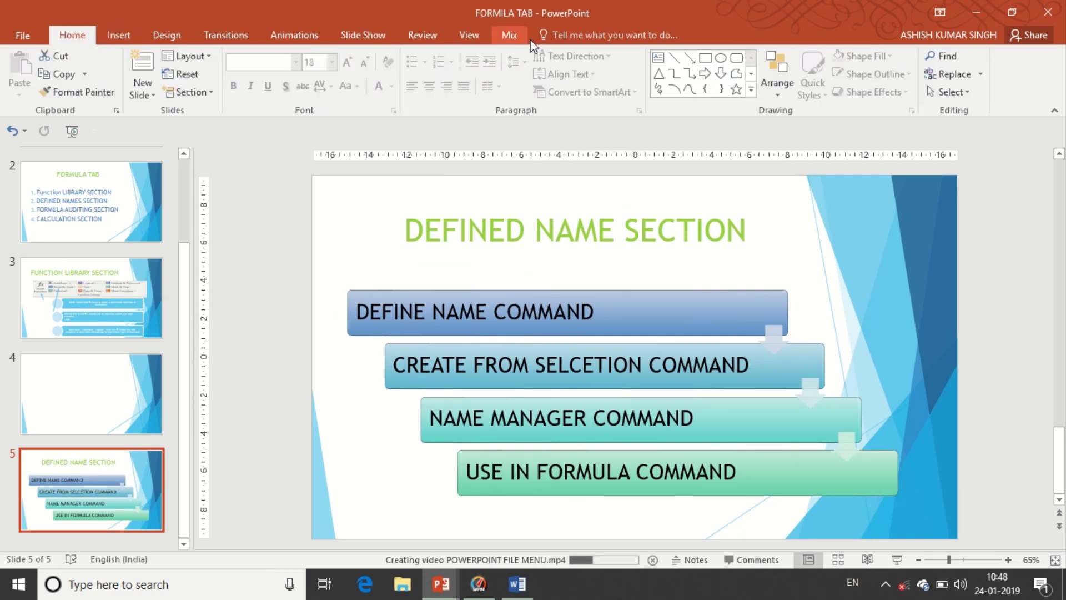
{"action": "left_click", "coordinate": [705, 58]}
{"action": "left_click_drag", "start_coordinate": [784, 209], "coordinate": [892, 273]}
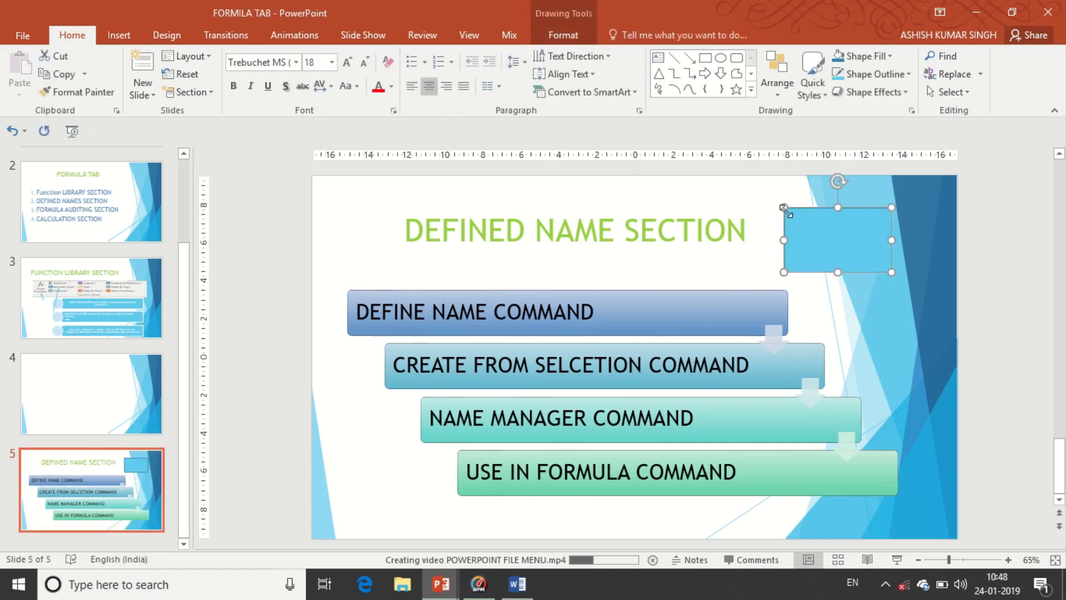
- Draw a blue right arrow below the left side of slide 5's title
{"action": "left_click", "coordinate": [388, 201]}
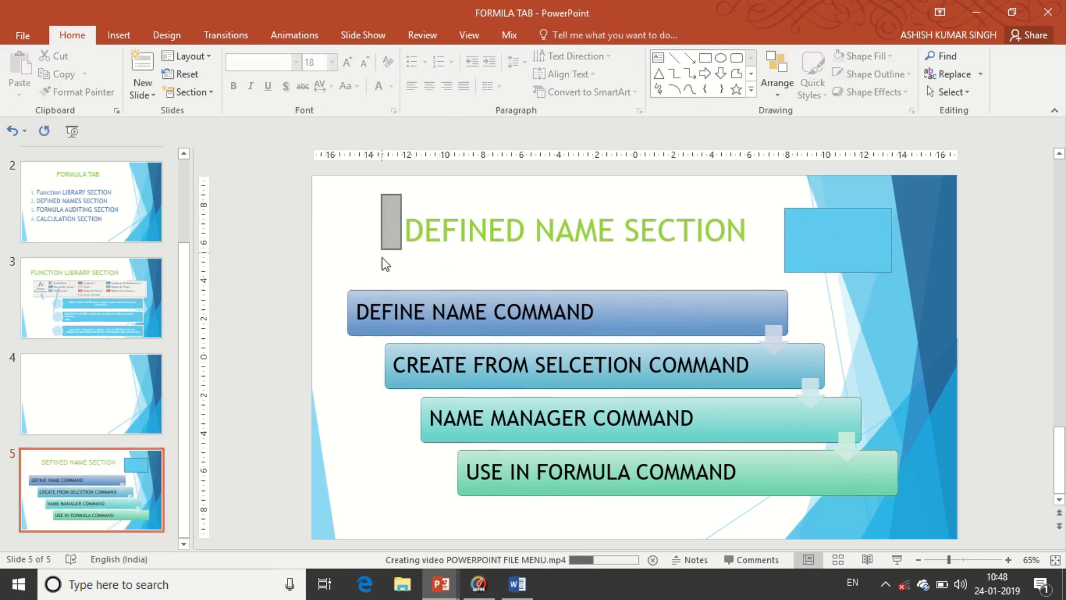
{"action": "left_click_drag", "start_coordinate": [387, 201], "coordinate": [381, 278]}
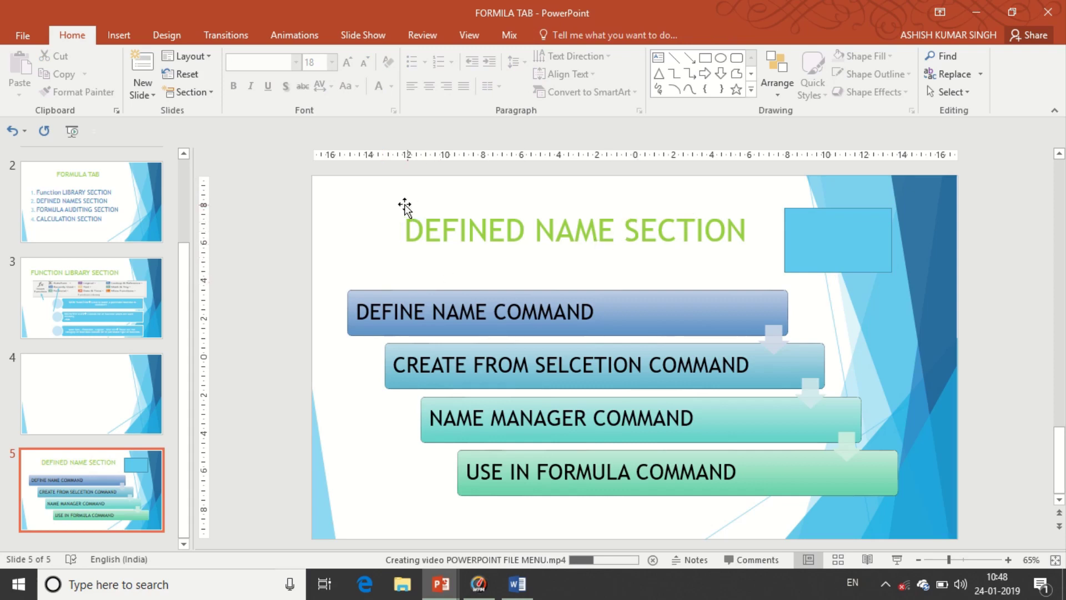
{"action": "left_click_drag", "start_coordinate": [384, 190], "coordinate": [412, 292]}
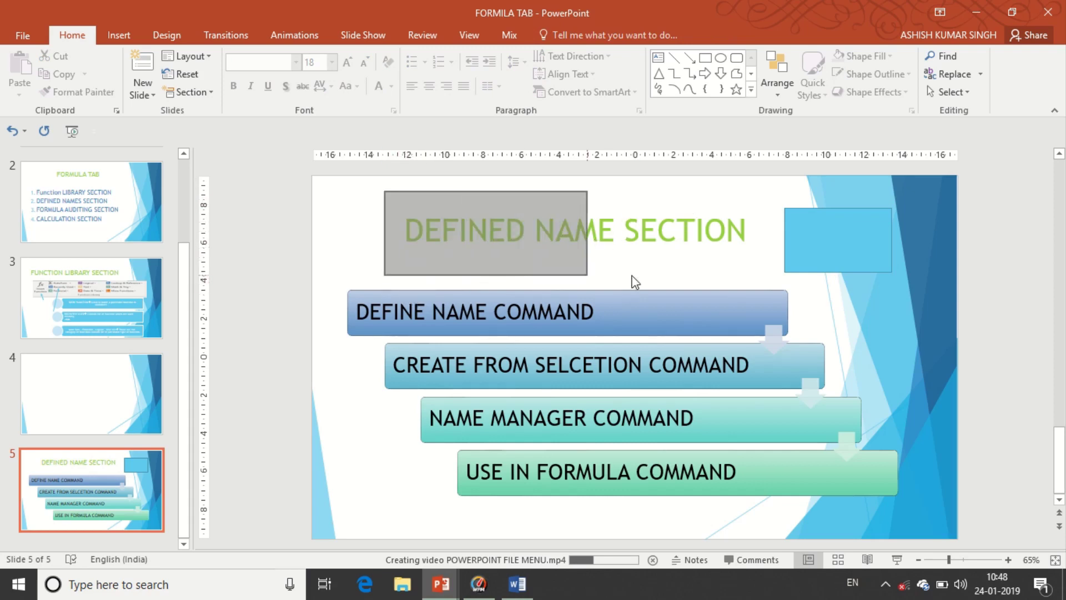
{"action": "left_click_drag", "start_coordinate": [412, 292], "coordinate": [766, 280]}
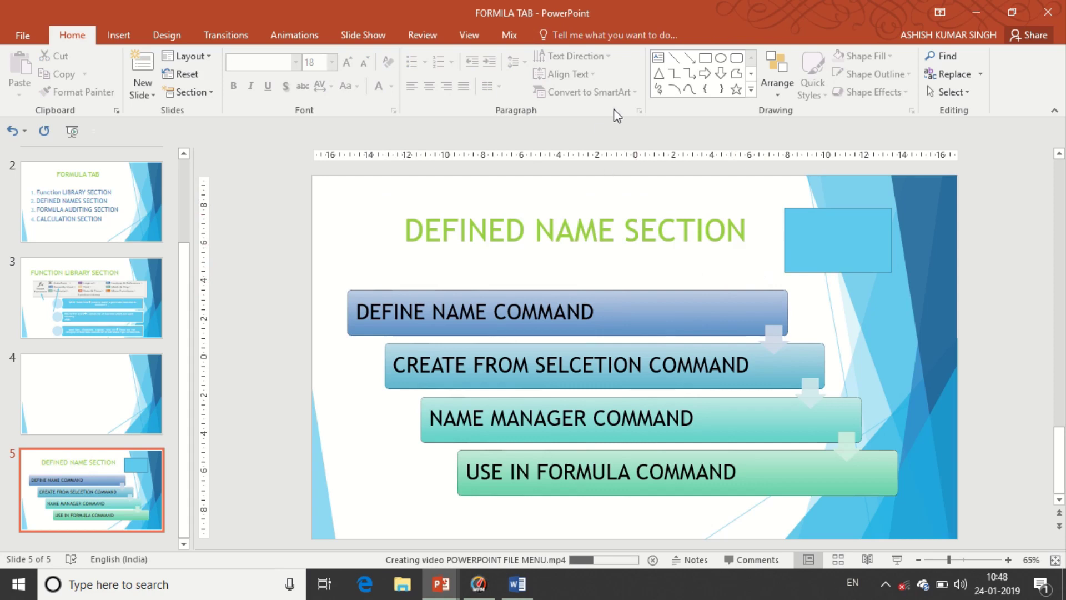
{"action": "left_click", "coordinate": [710, 74]}
{"action": "left_click_drag", "start_coordinate": [360, 247], "coordinate": [515, 290]}
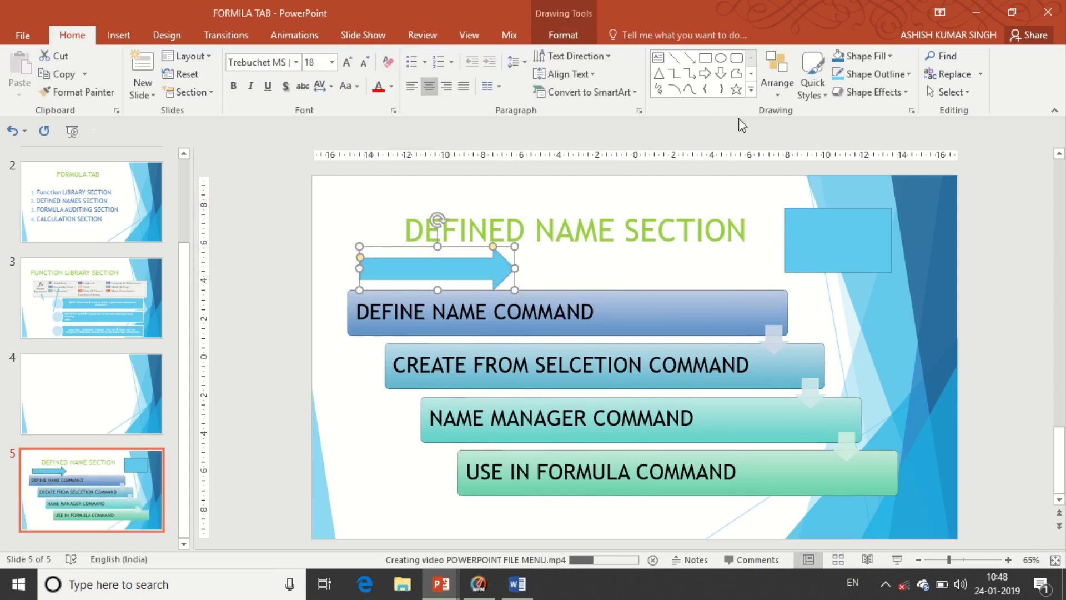
- Add a blue star near the right end of the title, beside the rectangle
{"action": "left_click_drag", "start_coordinate": [626, 258], "coordinate": [698, 272]}
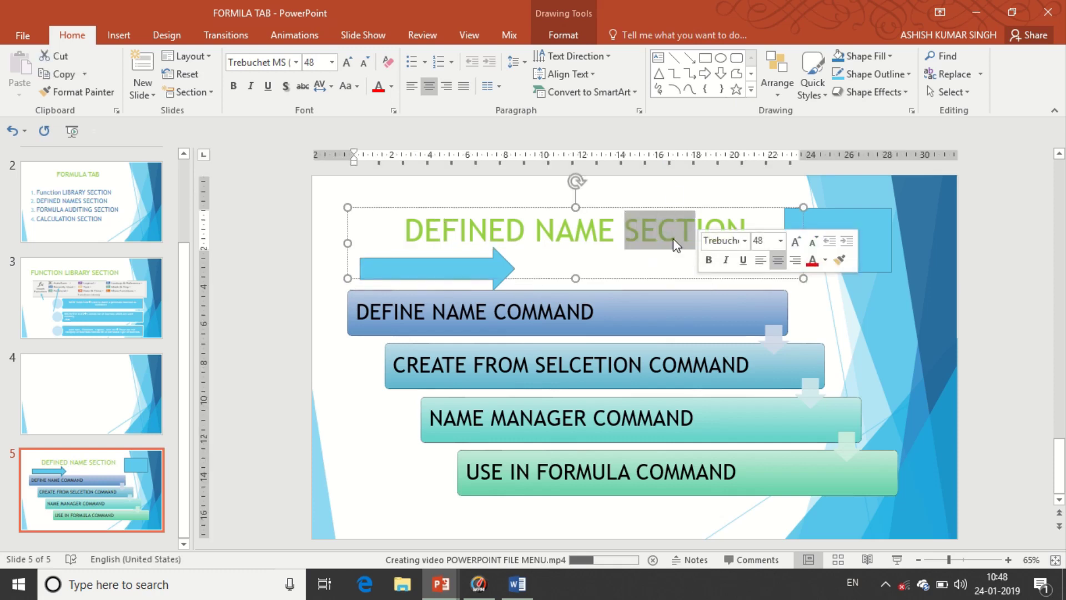
{"action": "left_click", "coordinate": [736, 89]}
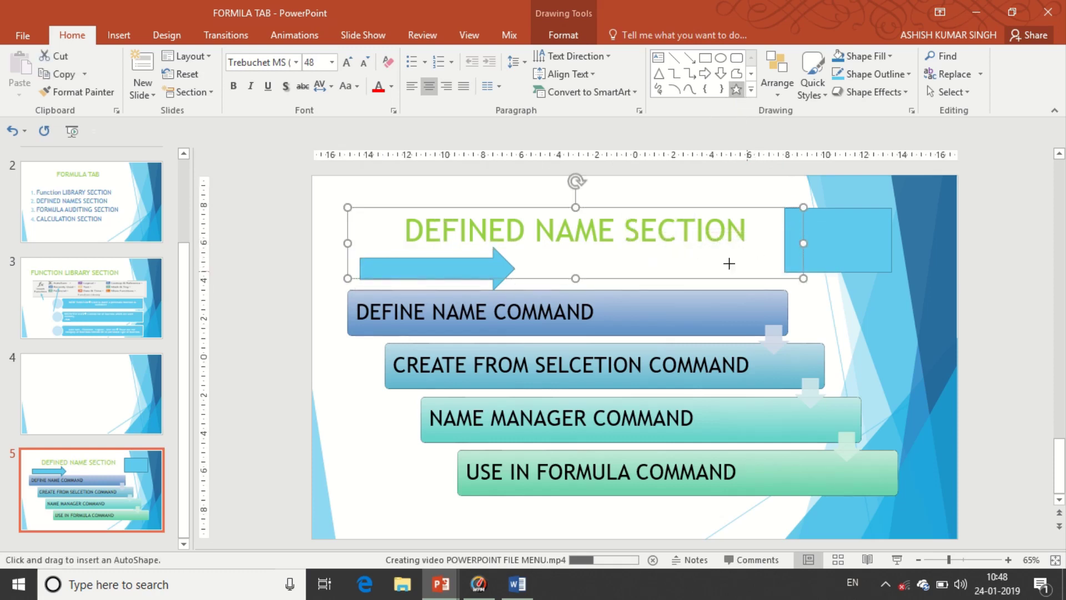
{"action": "left_click_drag", "start_coordinate": [701, 253], "coordinate": [784, 296]}
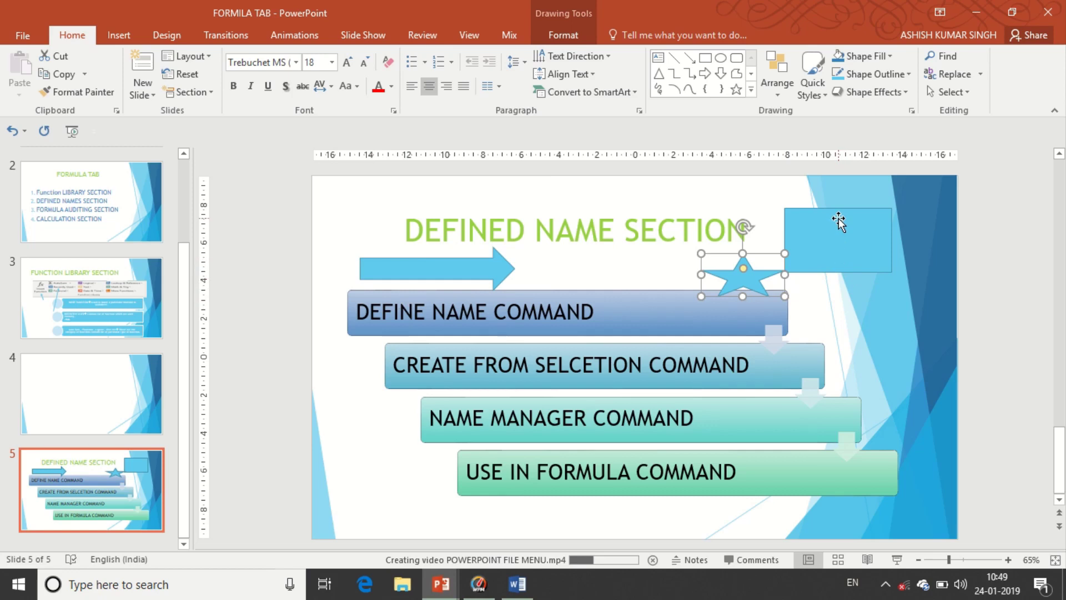
{"action": "left_click", "coordinate": [782, 98]}
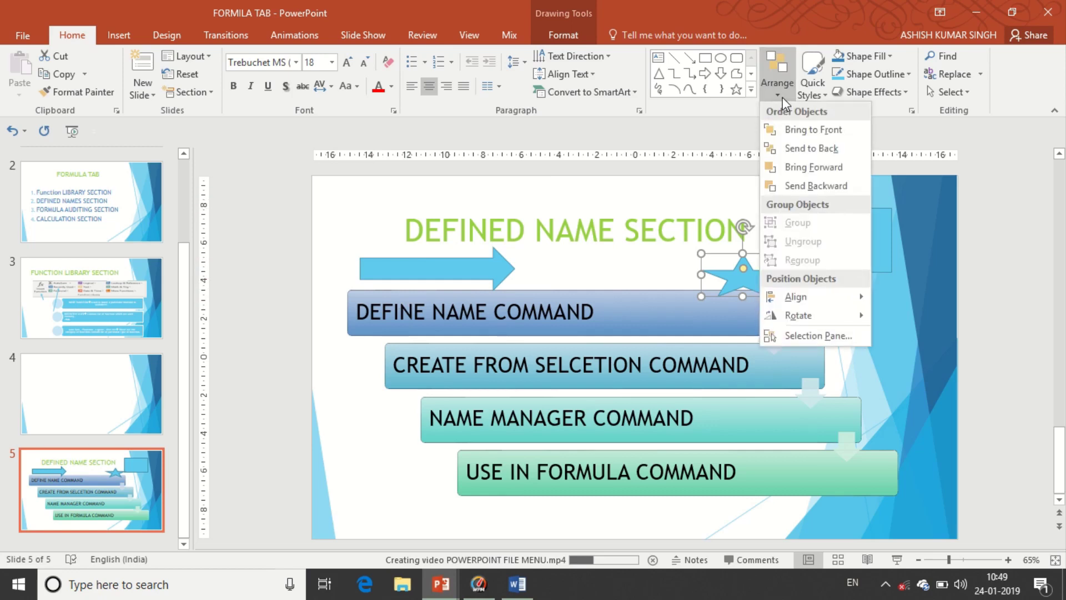
- Move the small blue arrow onto the left end of the DEFINE NAME COMMAND bar
{"action": "left_click", "coordinate": [438, 275]}
{"action": "left_click_drag", "start_coordinate": [447, 268], "coordinate": [537, 319]}
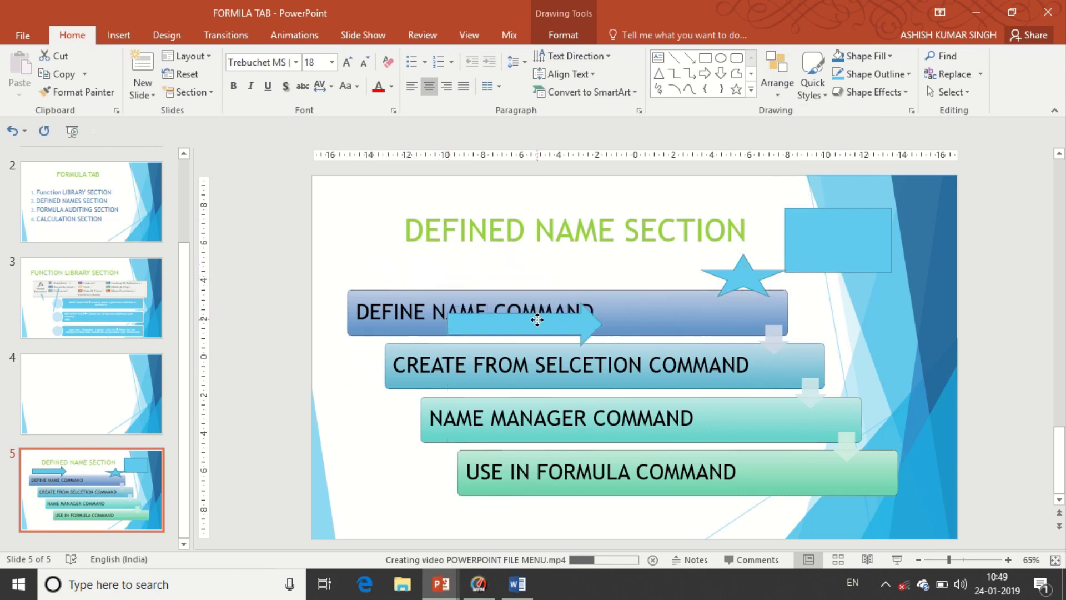
{"action": "mouse_move", "coordinate": [537, 319]}
{"action": "left_mouse_down"}
{"action": "mouse_move", "coordinate": [601, 315]}
{"action": "mouse_move", "coordinate": [281, 305]}
{"action": "mouse_move", "coordinate": [347, 310]}
{"action": "left_mouse_up"}
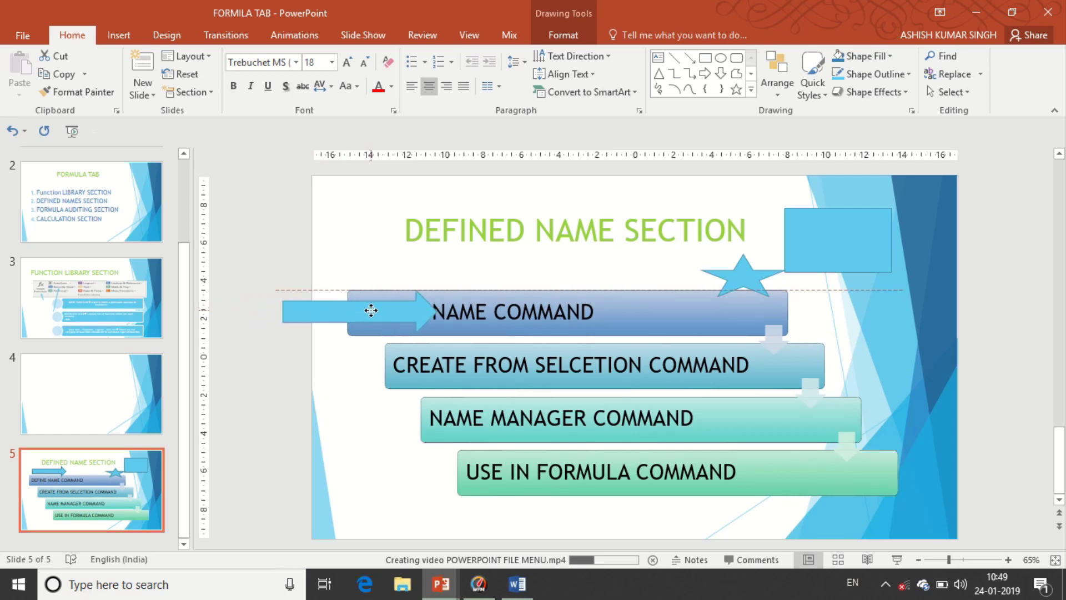
{"action": "left_click_drag", "start_coordinate": [371, 310], "coordinate": [401, 314]}
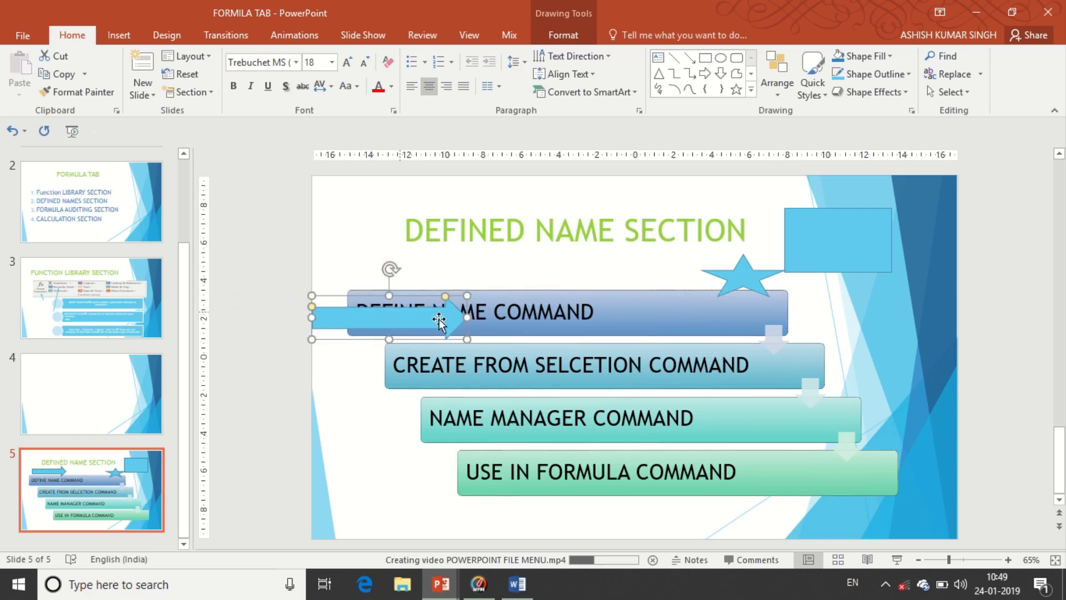
- Send the arrow to back, then try a 90° left rotation and undo it
{"action": "left_click", "coordinate": [783, 92]}
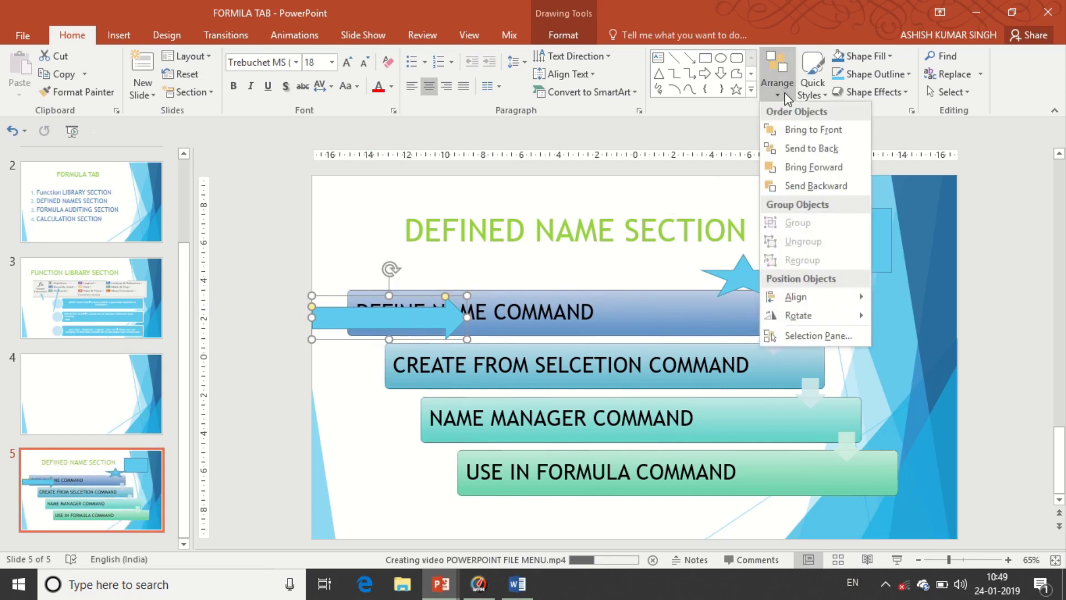
{"action": "left_click", "coordinate": [811, 149]}
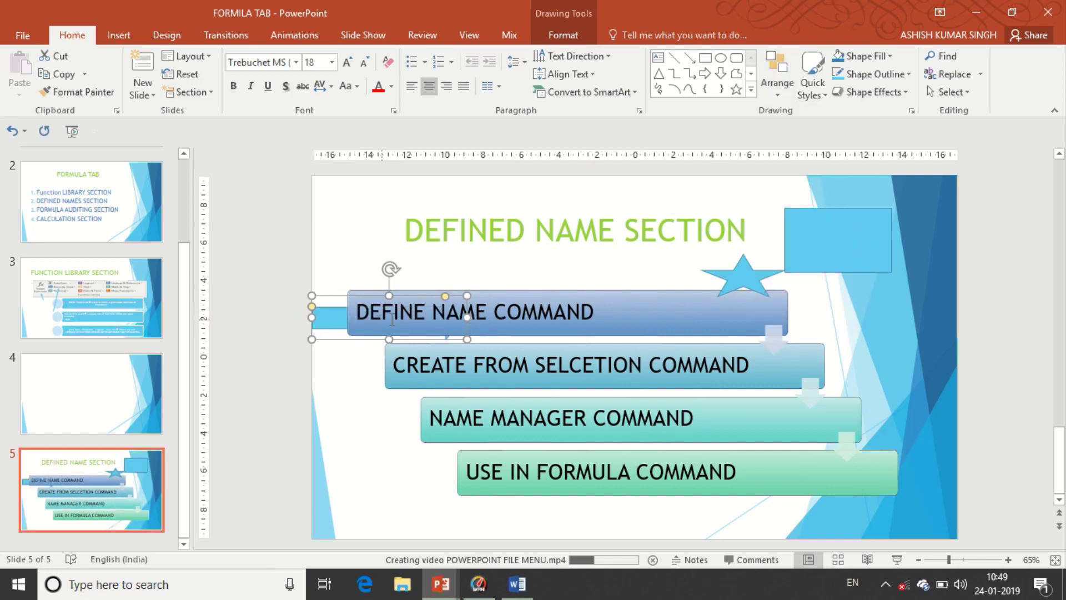
{"action": "left_click", "coordinate": [776, 94]}
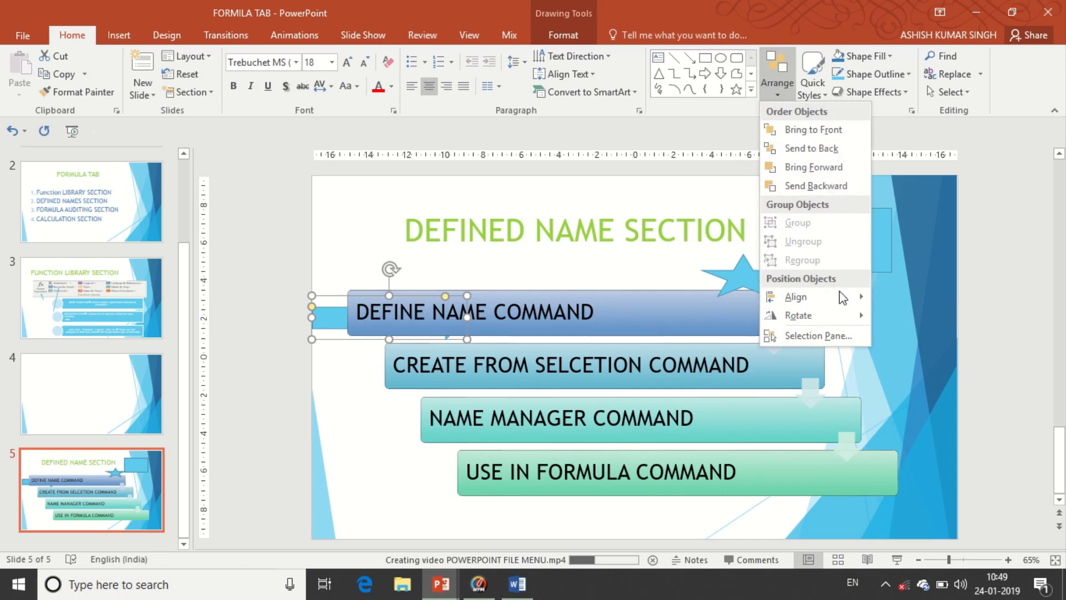
{"action": "mouse_move", "coordinate": [798, 315]}
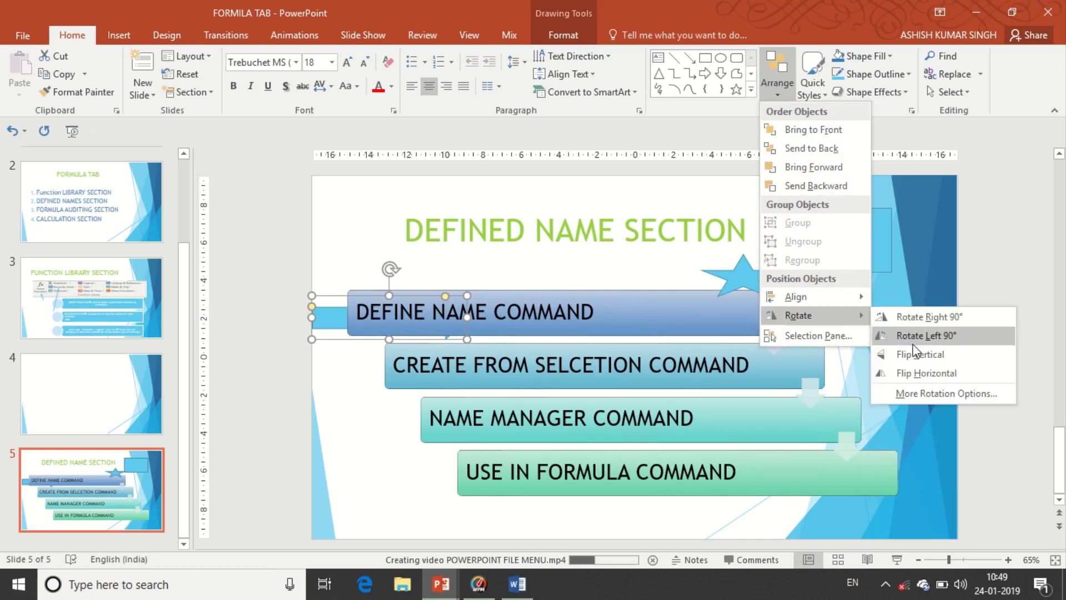
{"action": "left_click", "coordinate": [915, 342]}
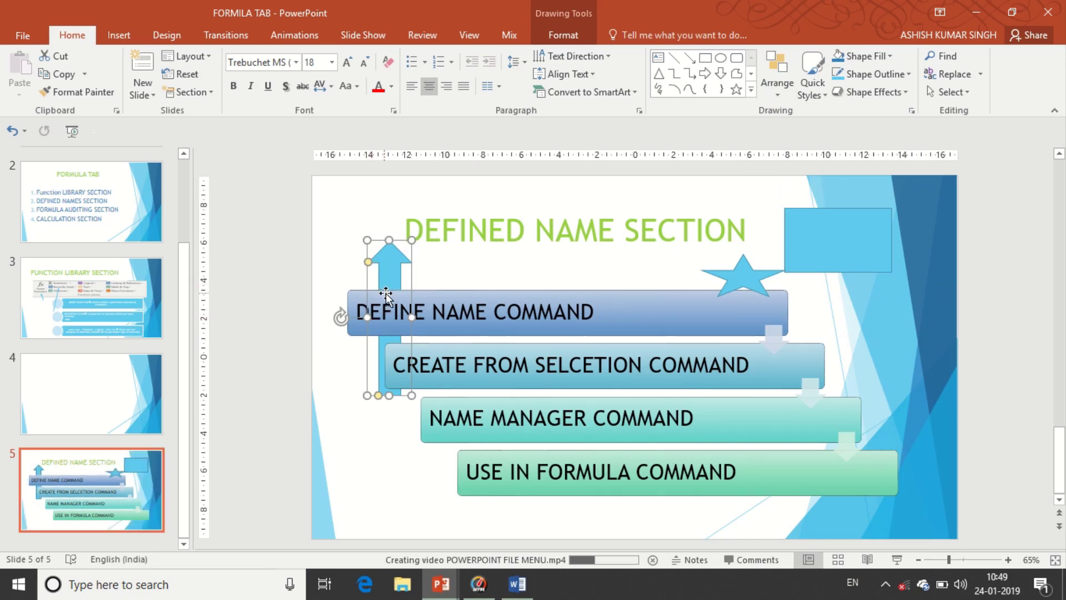
{"action": "key", "text": "ctrl+z"}
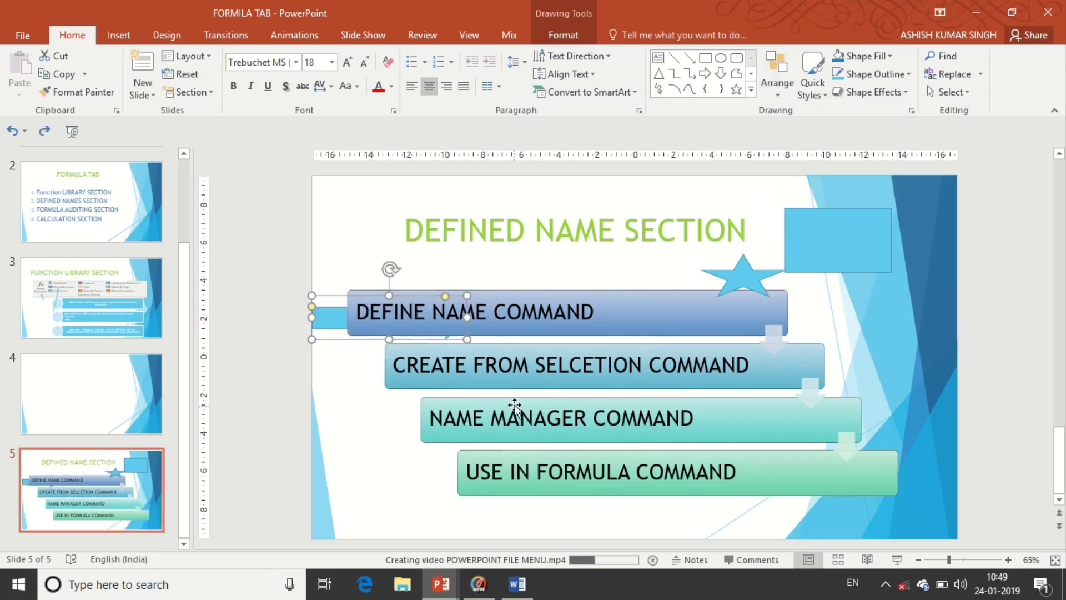
{"action": "left_click", "coordinate": [569, 369]}
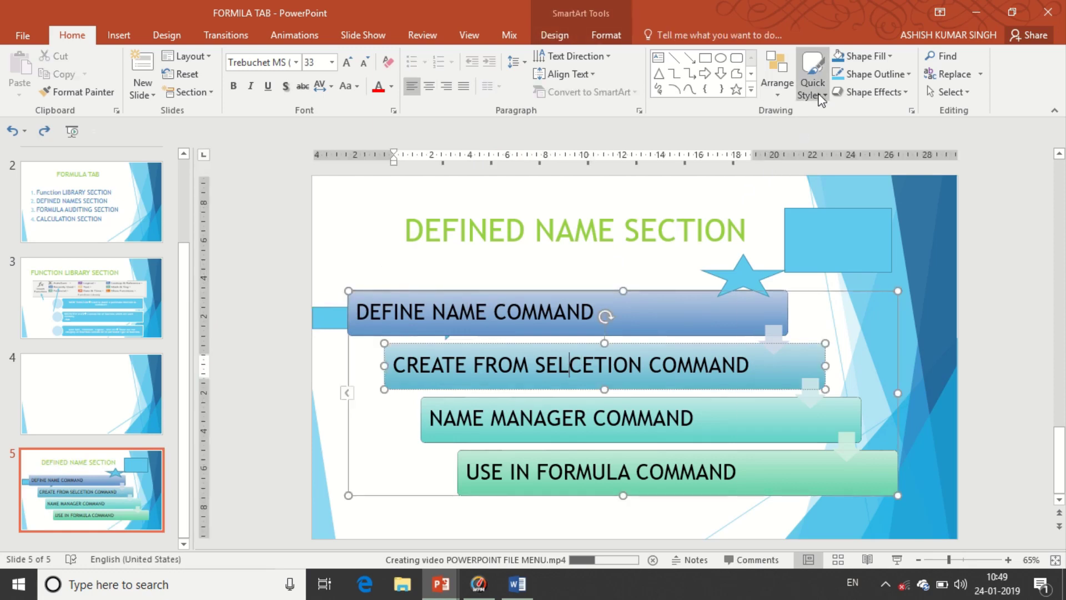
- Try lime-green and transparent Quick Styles on CREATE FROM SELCETION COMMAND, ending with light green
{"action": "left_click", "coordinate": [816, 92]}
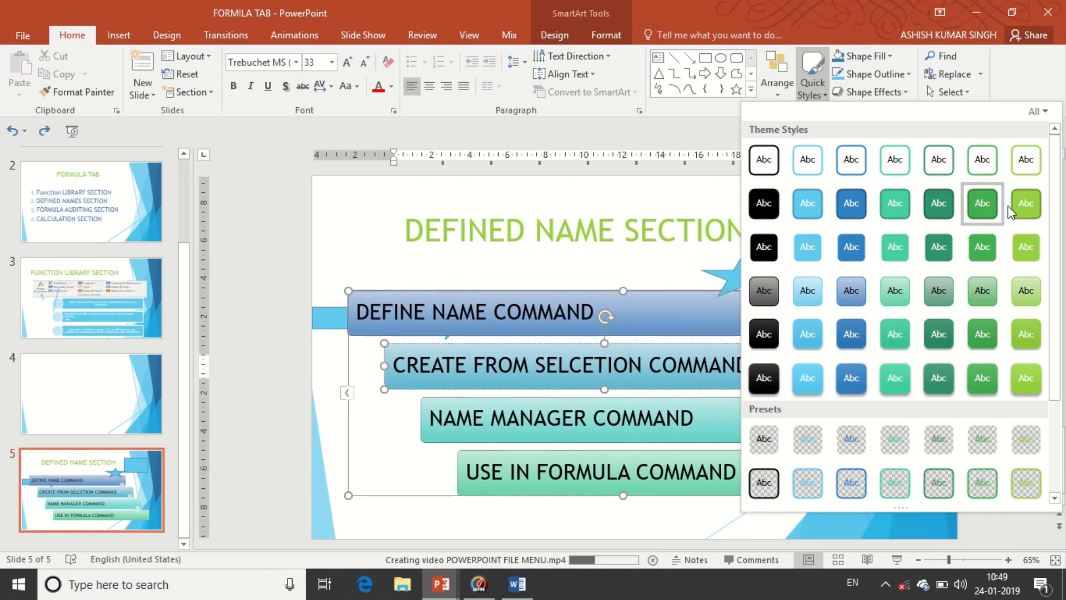
{"action": "left_click", "coordinate": [1026, 202]}
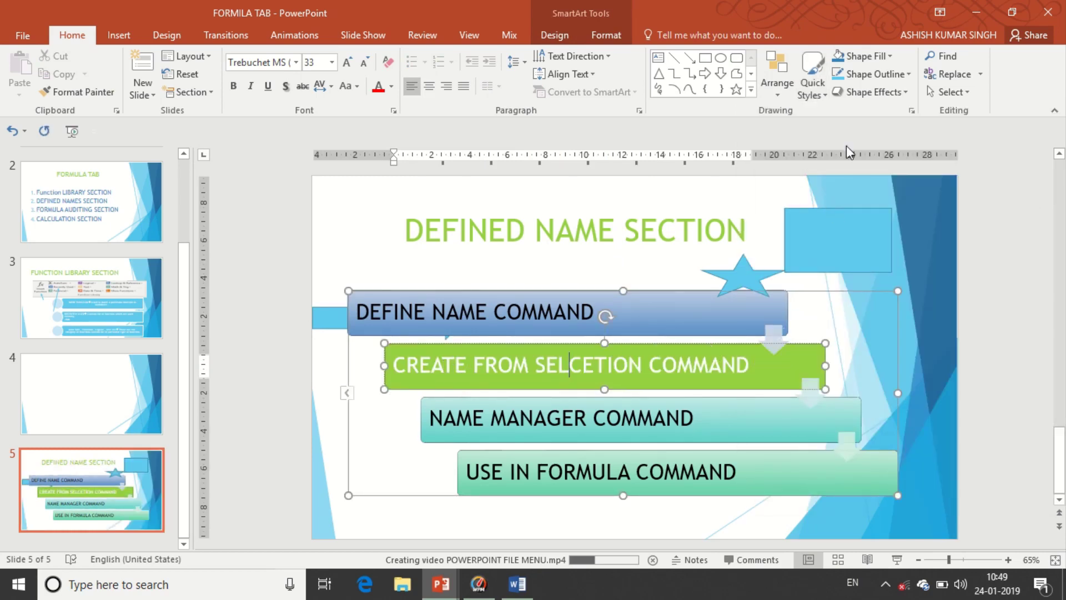
{"action": "left_click", "coordinate": [812, 83]}
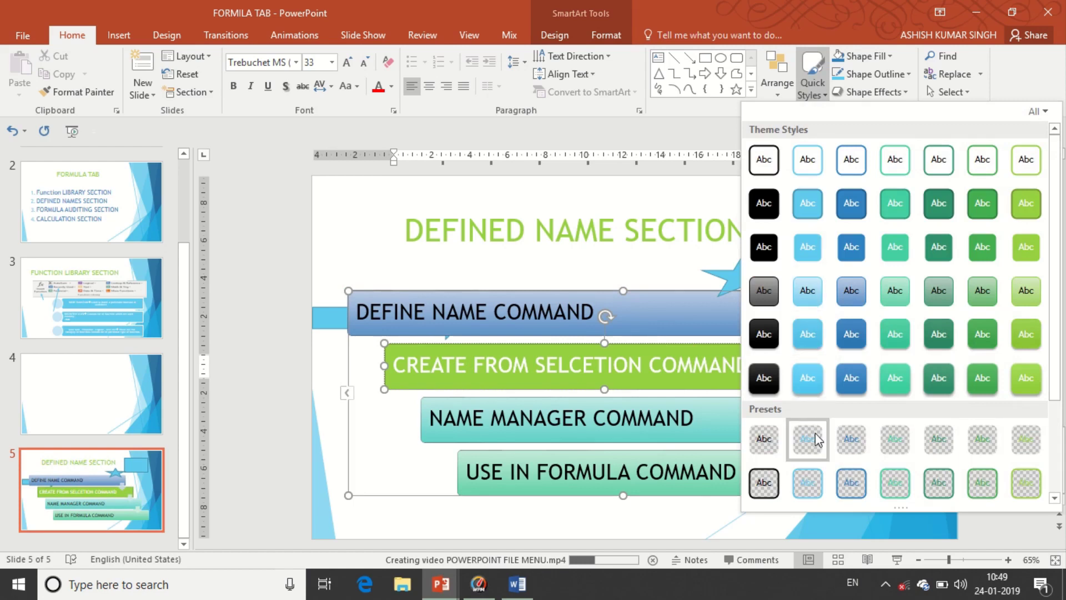
{"action": "left_click", "coordinate": [815, 434]}
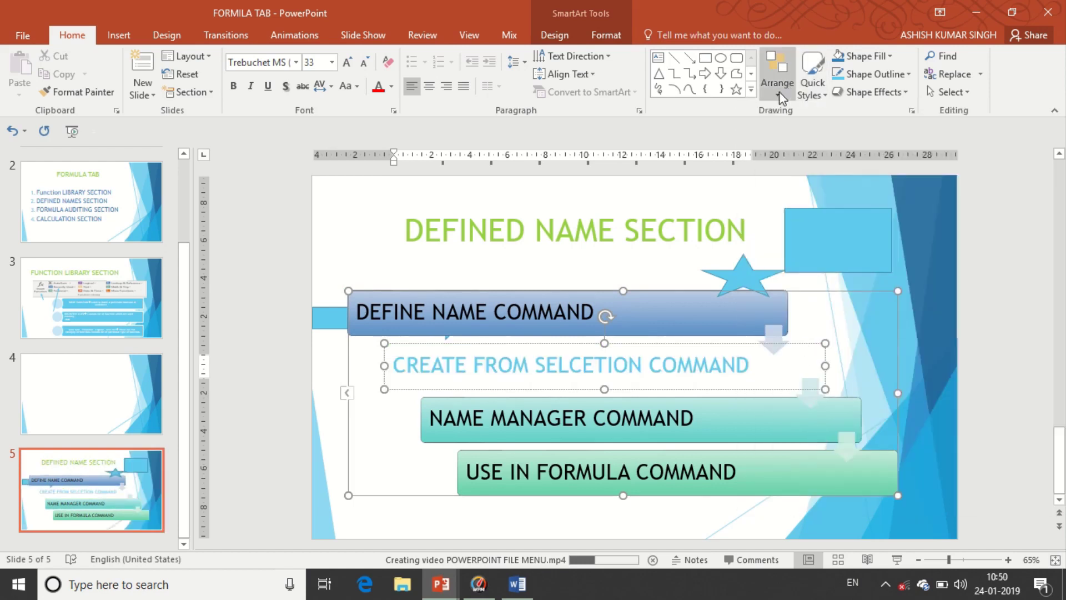
{"action": "left_click", "coordinate": [815, 88]}
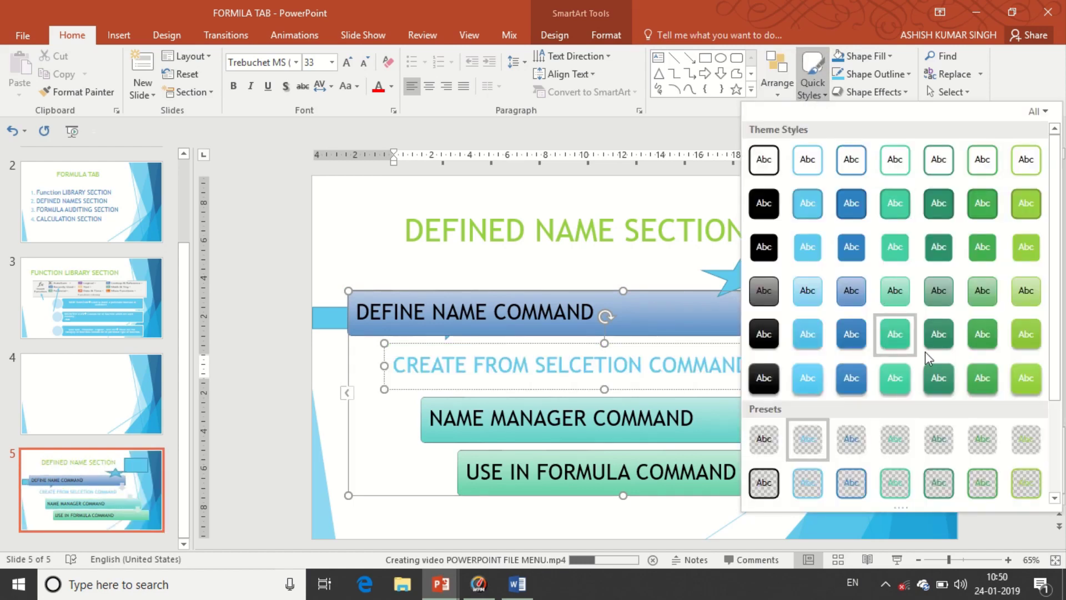
{"action": "left_click", "coordinate": [1032, 385]}
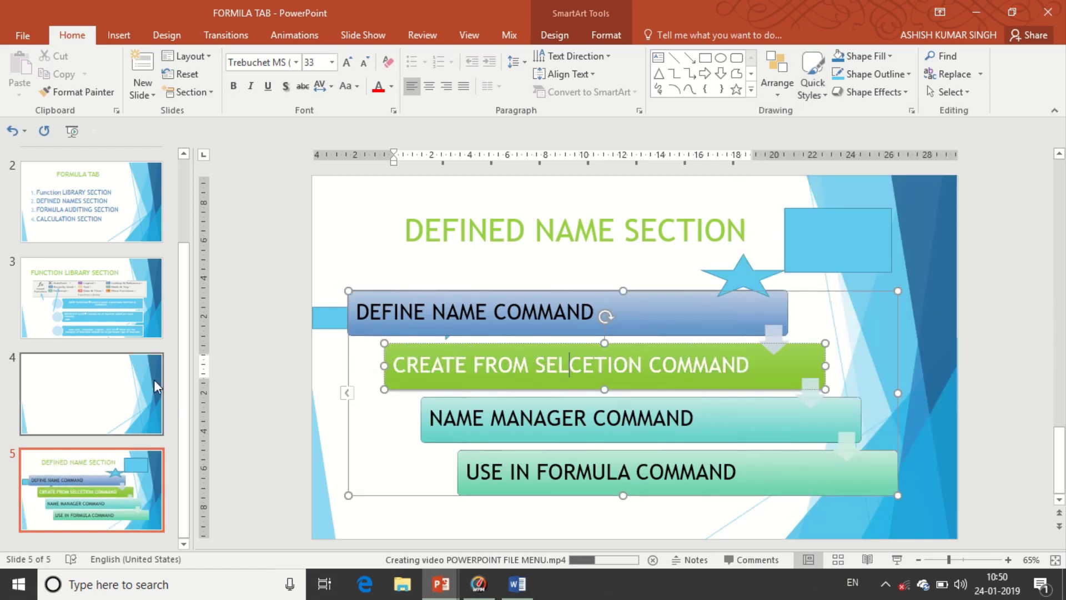
- Go to slide 2 and select its numbered list text box
{"action": "left_click_drag", "start_coordinate": [186, 441], "coordinate": [191, 376]}
{"action": "left_click", "coordinate": [91, 295]}
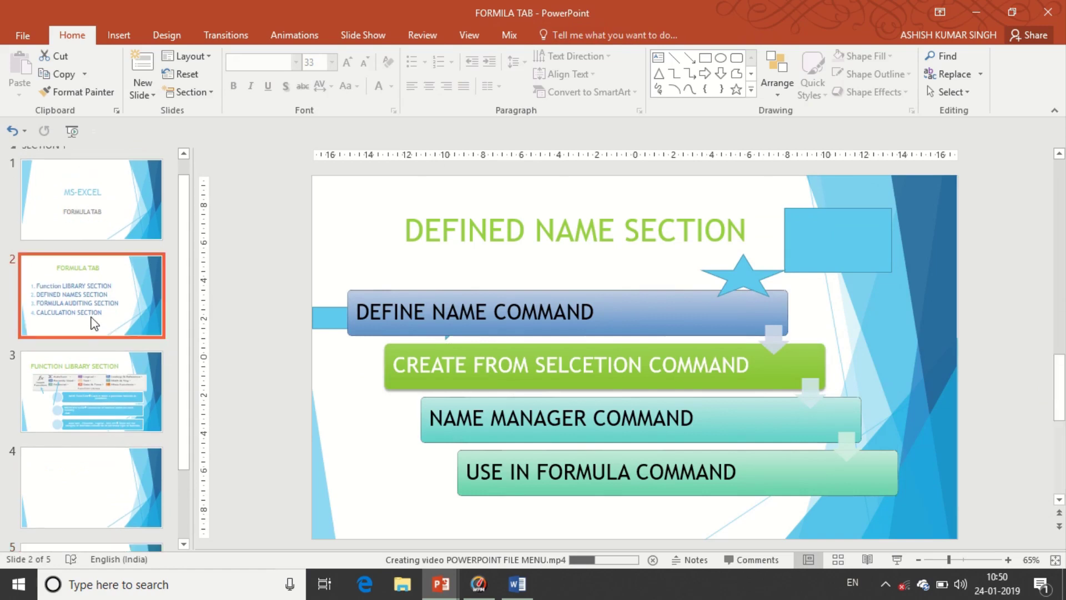
{"action": "left_click", "coordinate": [467, 318]}
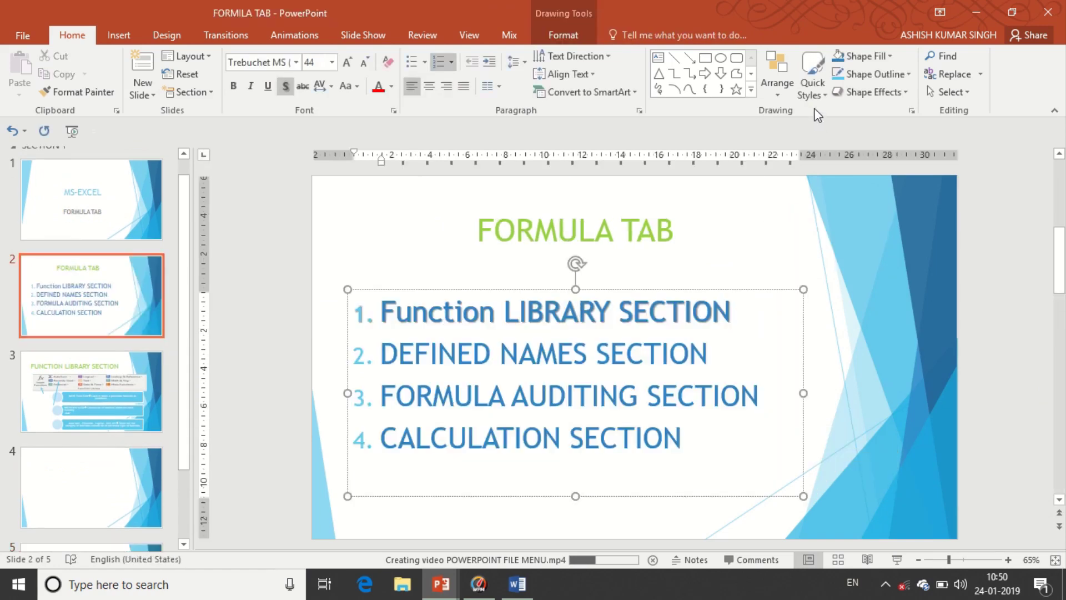
- Give the list box a green Quick Style with white text and a green outline
{"action": "left_click", "coordinate": [817, 93]}
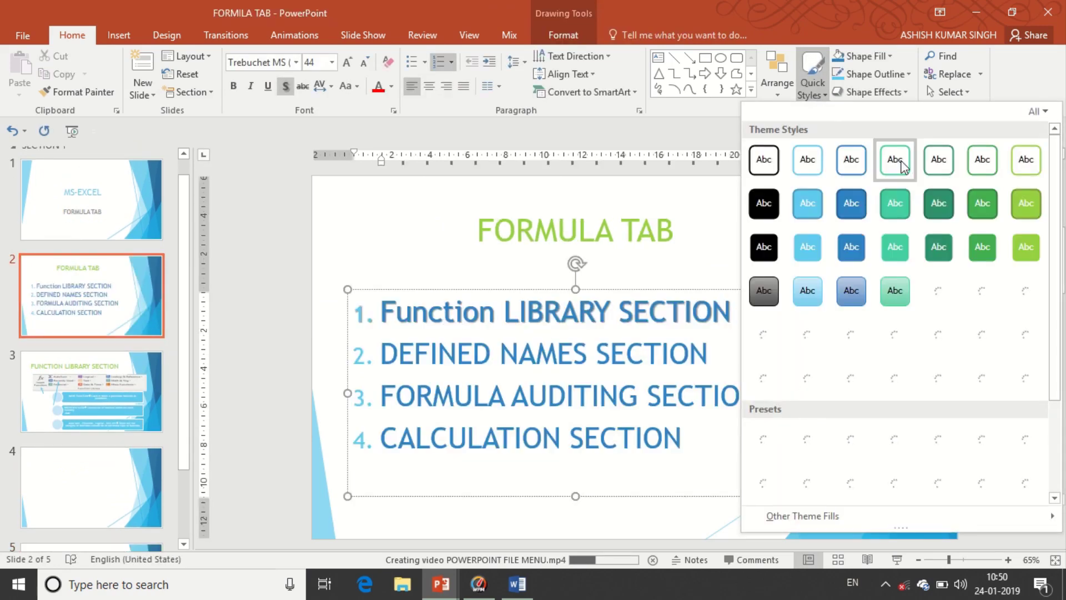
{"action": "left_click", "coordinate": [1027, 204]}
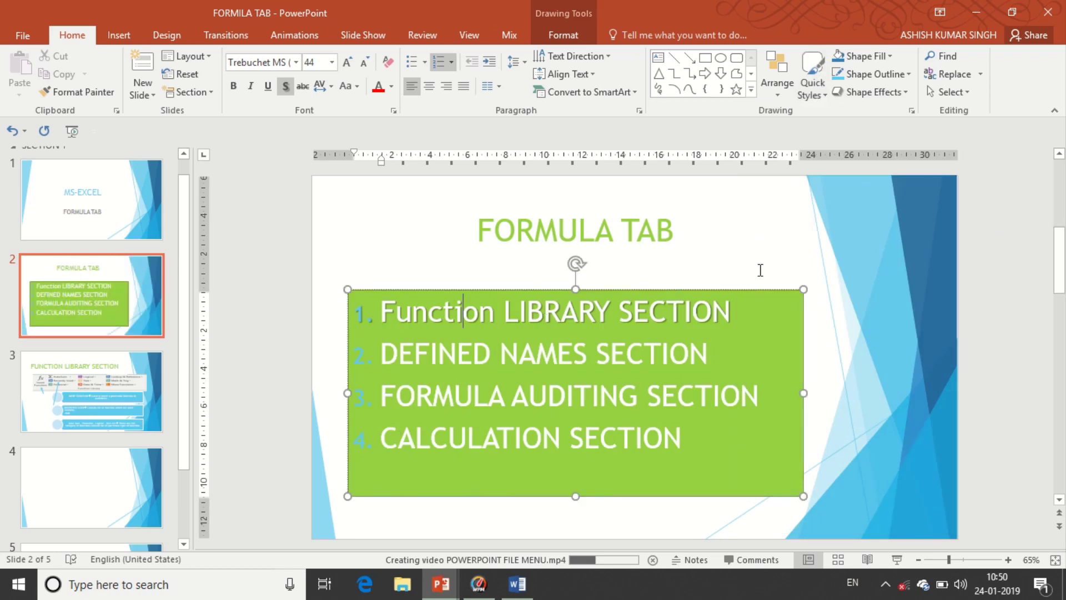
{"action": "left_click", "coordinate": [892, 57]}
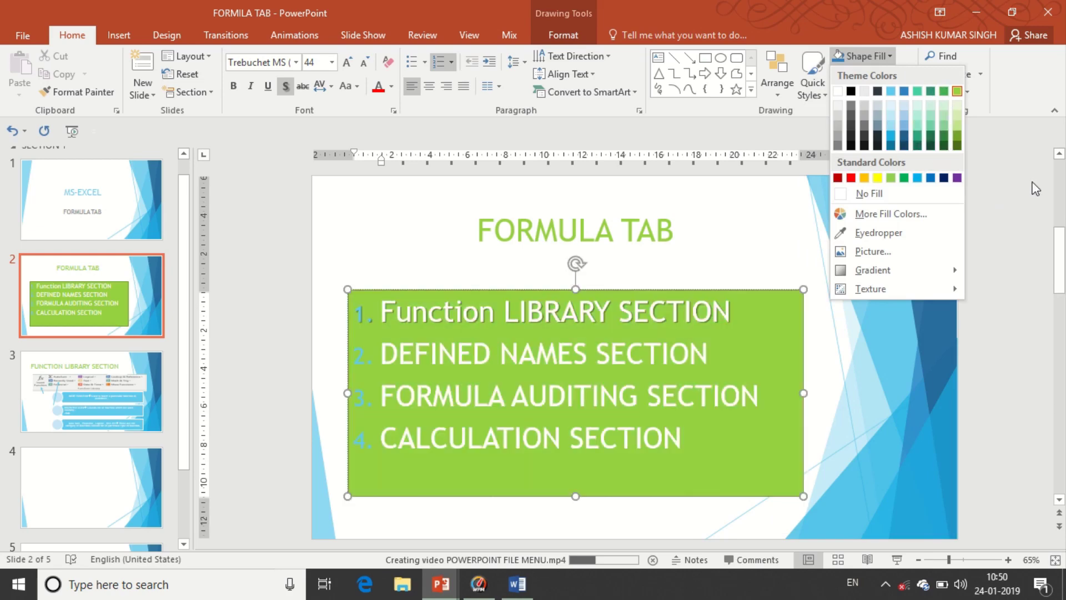
{"action": "left_click", "coordinate": [1037, 187]}
{"action": "left_click", "coordinate": [909, 74]}
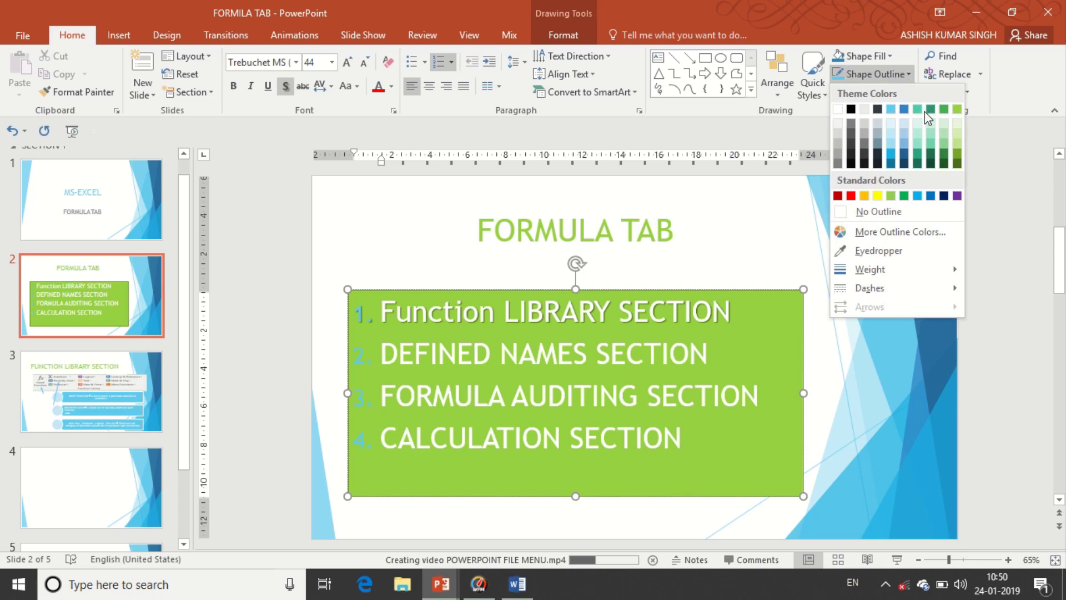
{"action": "left_click", "coordinate": [918, 156]}
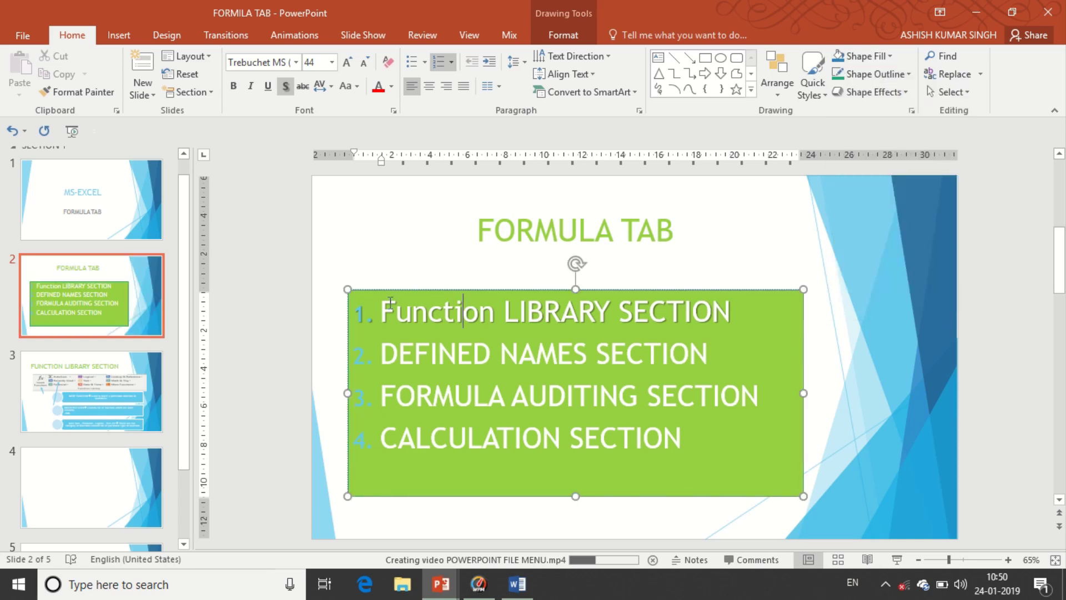
- Try a white fill on the list box, then undo it
{"action": "left_click", "coordinate": [852, 378]}
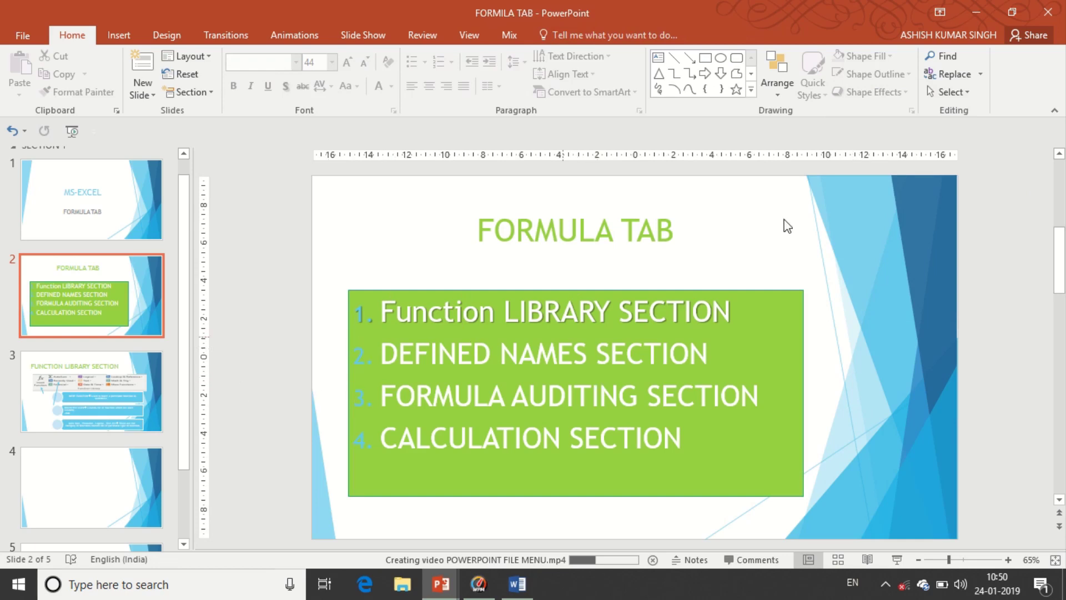
{"action": "left_click", "coordinate": [656, 330]}
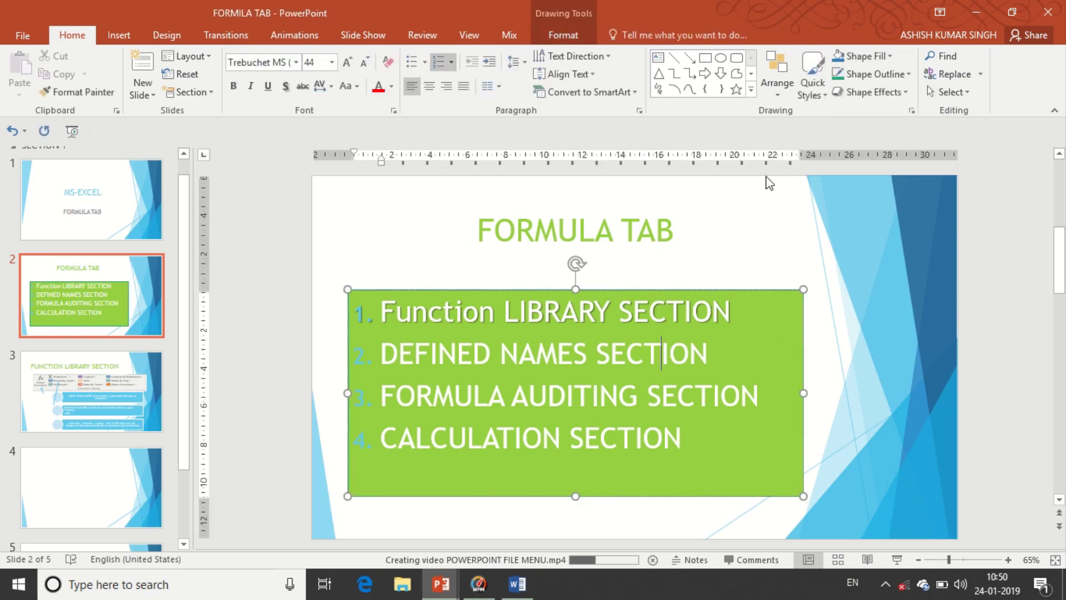
{"action": "left_click", "coordinate": [869, 56]}
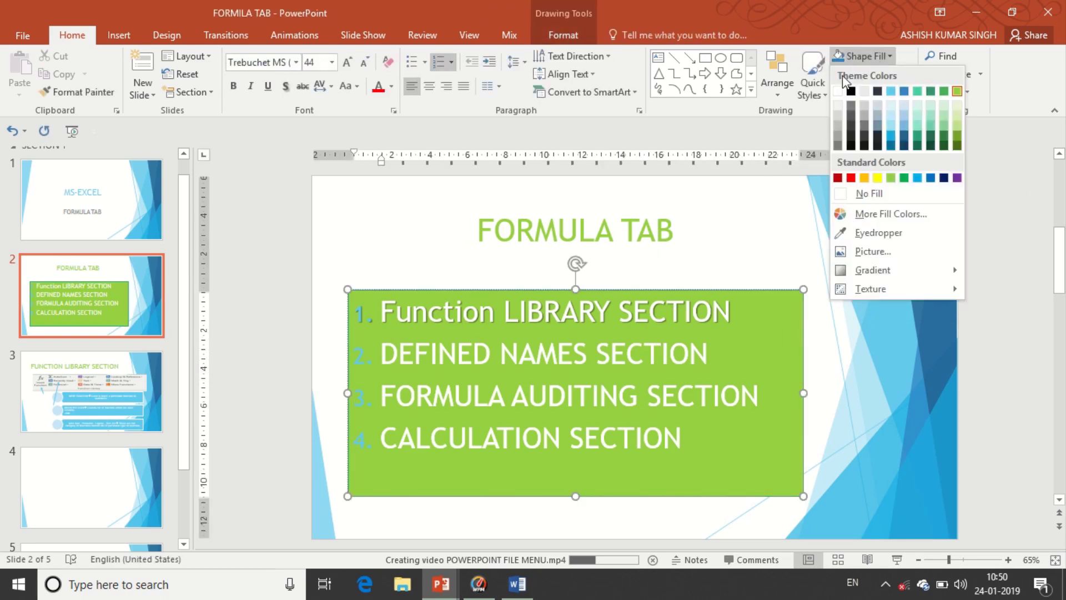
{"action": "left_click", "coordinate": [838, 91]}
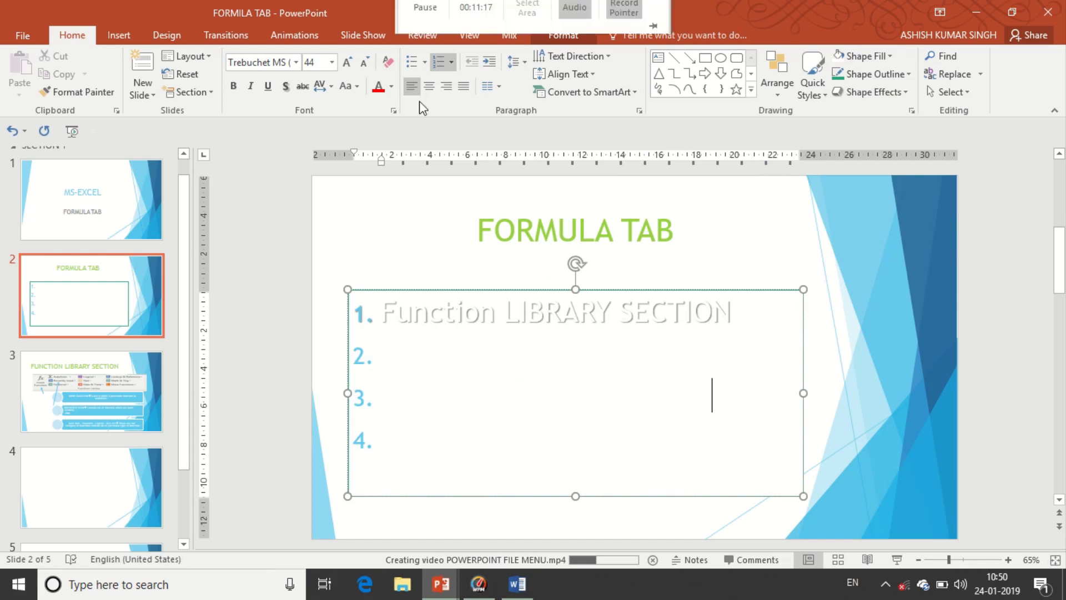
{"action": "key", "text": "ctrl+z"}
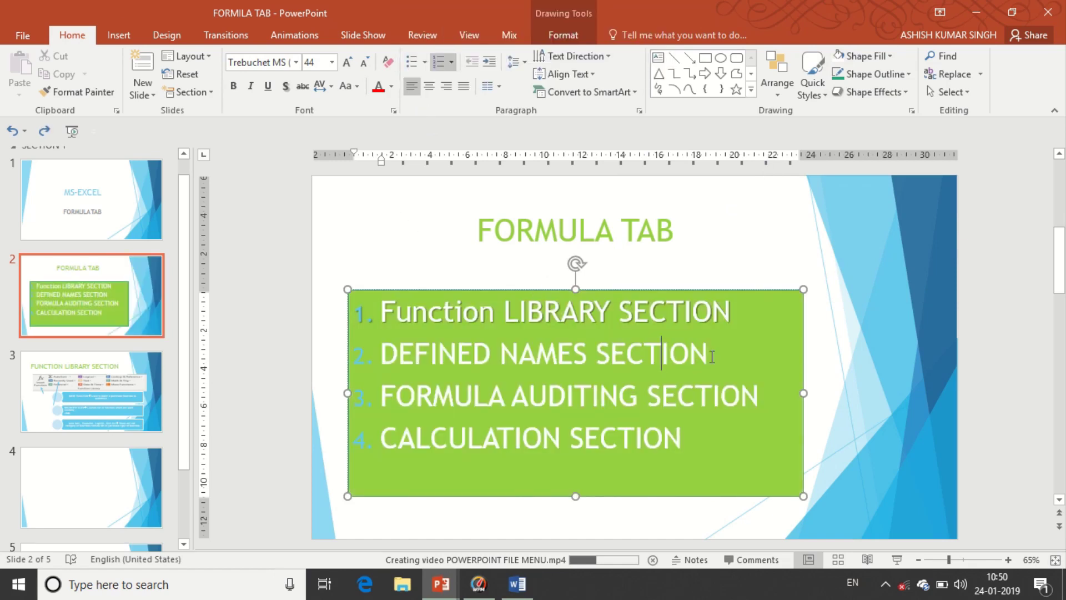
- Fill slide 2's list box with a dark charcoal colour
{"action": "left_click", "coordinate": [890, 57]}
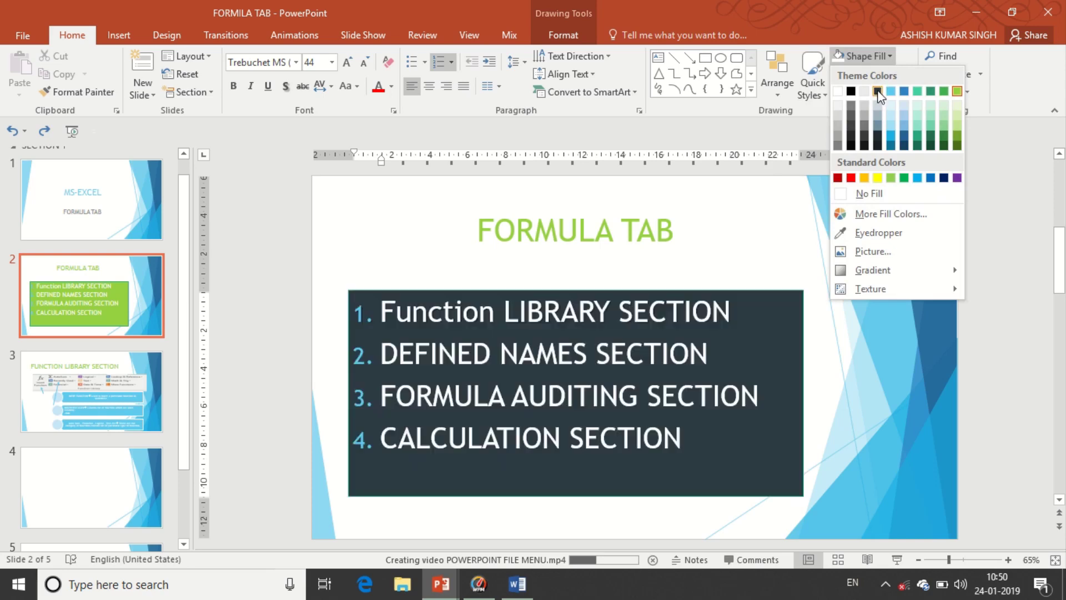
{"action": "left_click", "coordinate": [878, 92]}
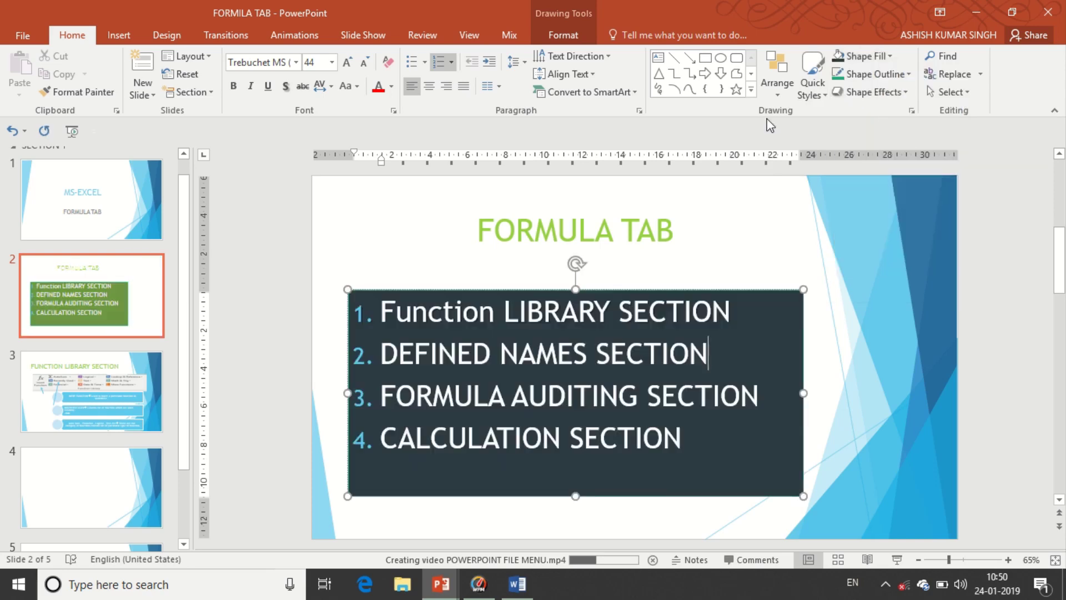
{"action": "left_click", "coordinate": [889, 75]}
{"action": "left_click", "coordinate": [883, 92]}
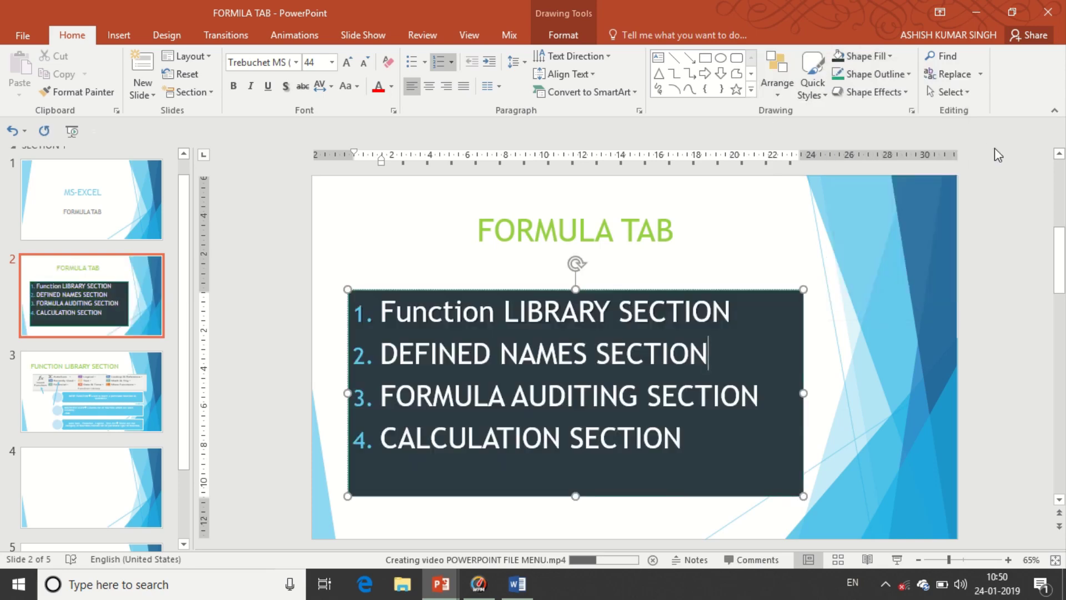
- Apply the second preset bevel effect and an outer shadow to the list box
{"action": "left_click", "coordinate": [883, 91]}
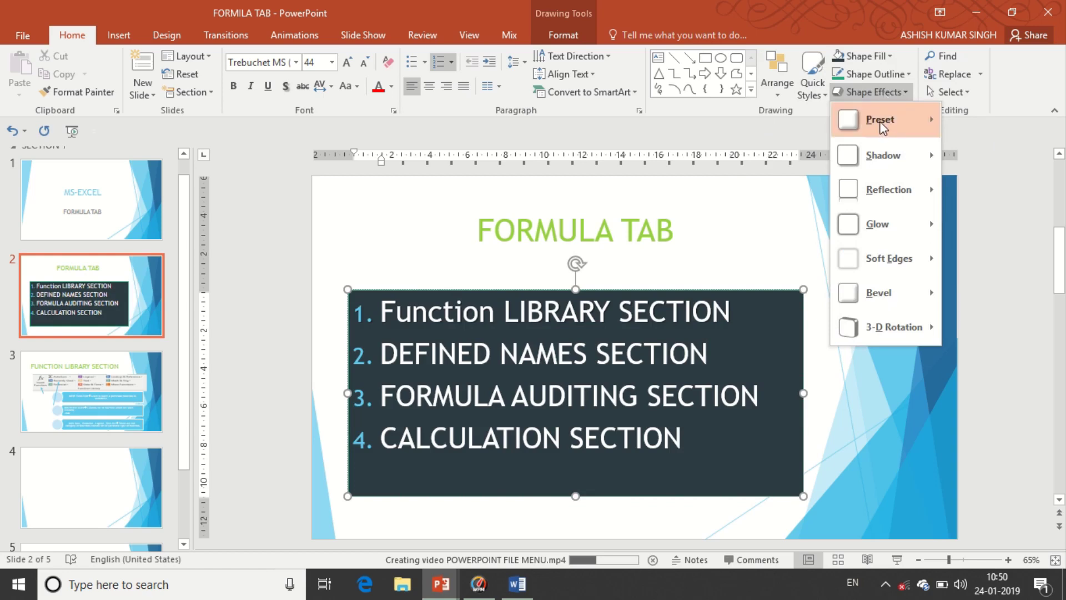
{"action": "mouse_move", "coordinate": [884, 119]}
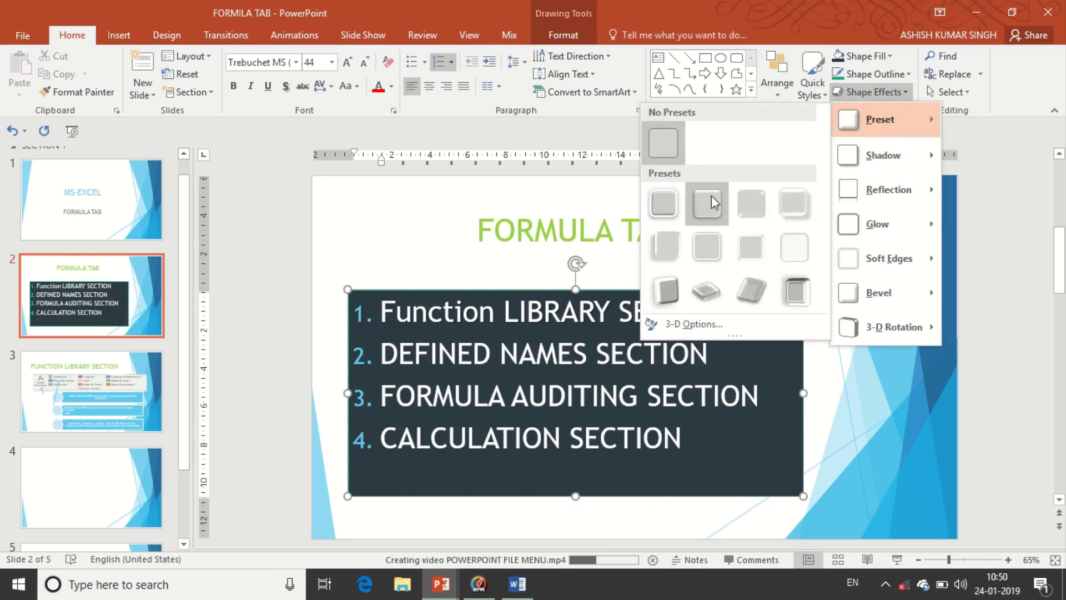
{"action": "left_click", "coordinate": [708, 203]}
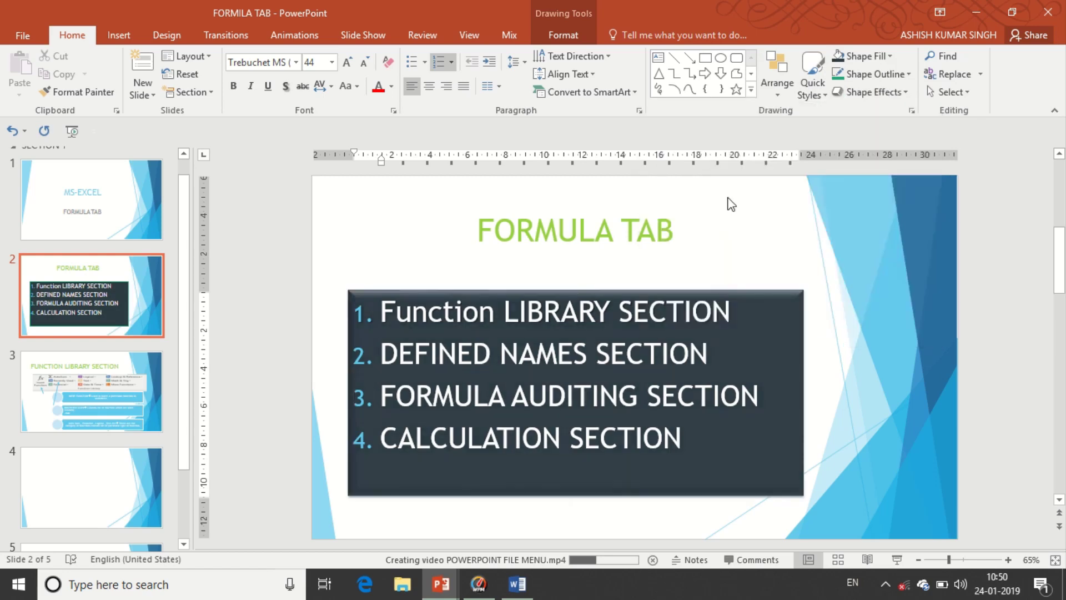
{"action": "left_click", "coordinate": [889, 93]}
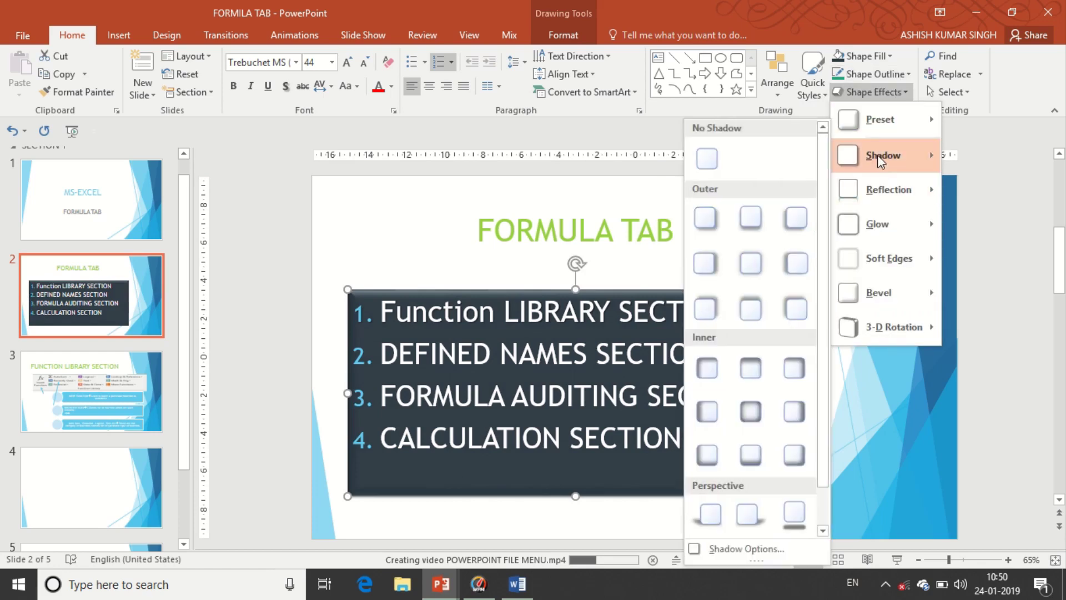
{"action": "left_click", "coordinate": [757, 216]}
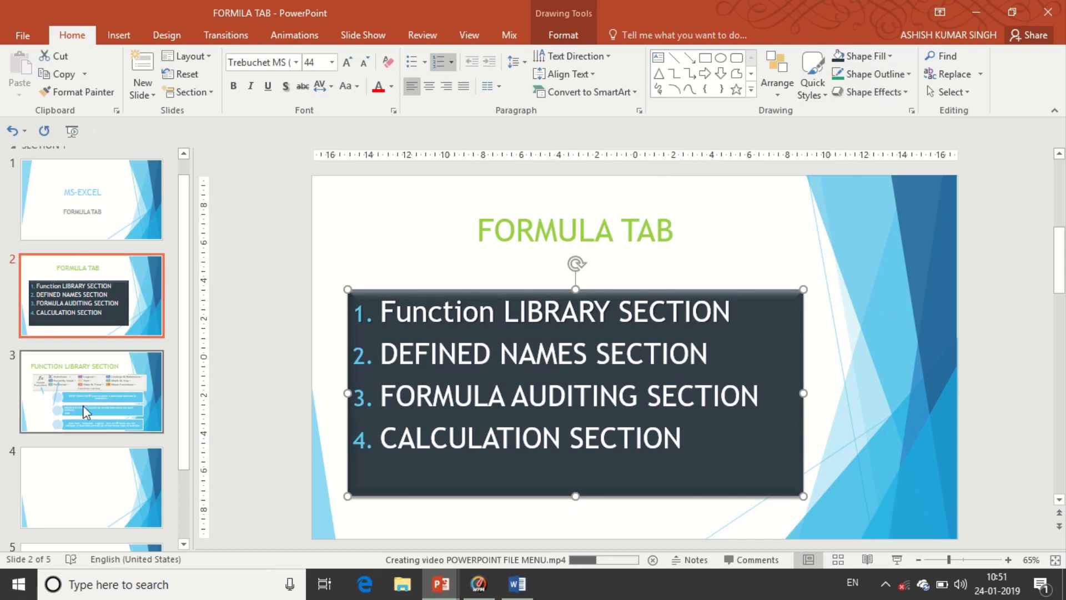
{"action": "left_click", "coordinate": [86, 498]}
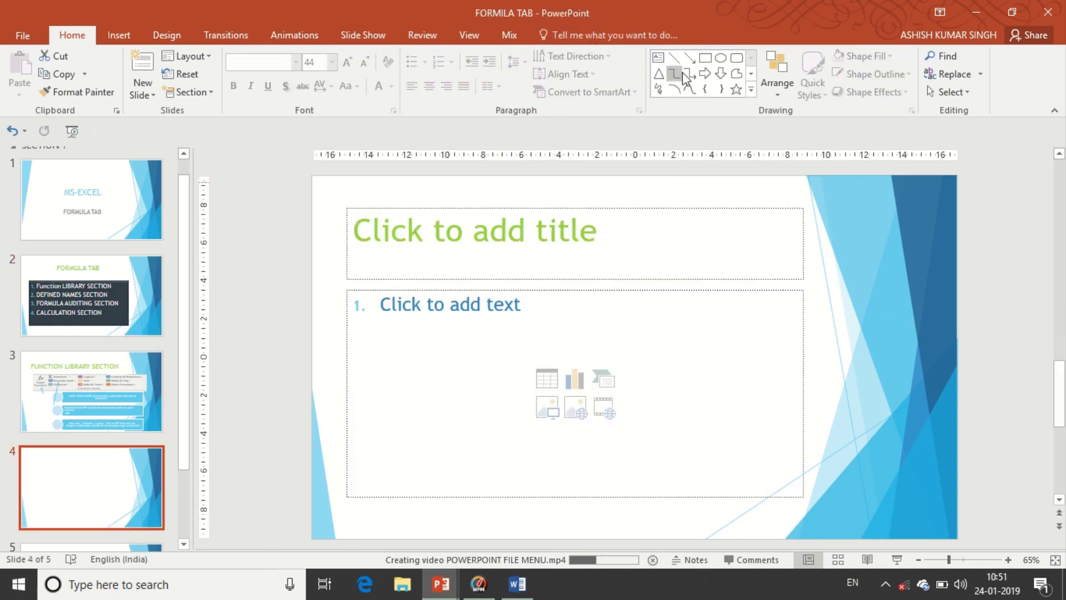
- Draw a rectangle on slide 4 with a purple outline and light blue fill
{"action": "left_click", "coordinate": [706, 58]}
{"action": "left_click_drag", "start_coordinate": [549, 300], "coordinate": [694, 381]}
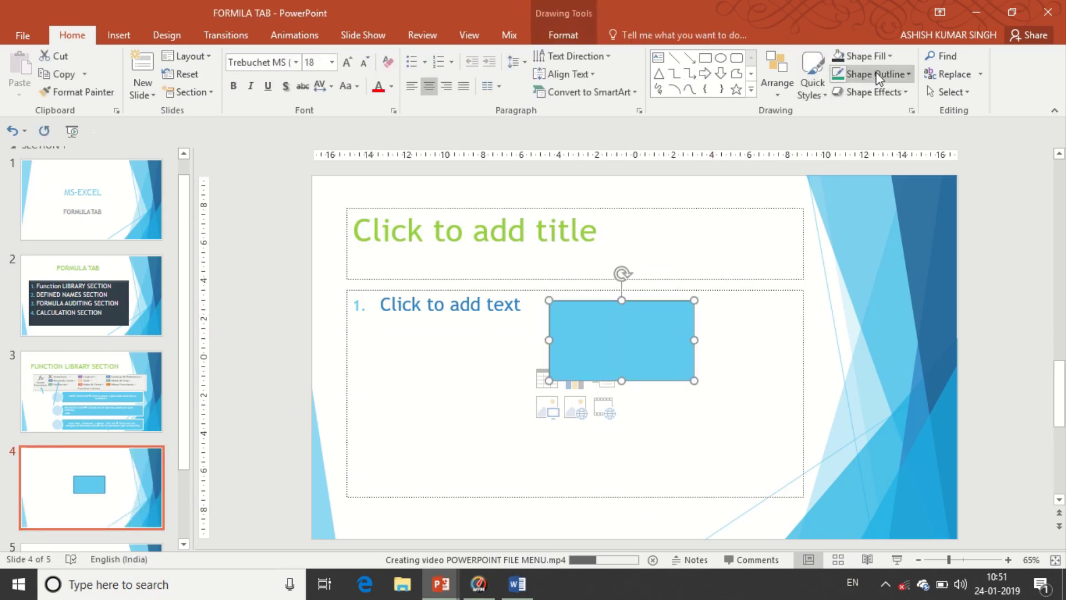
{"action": "left_click", "coordinate": [875, 56]}
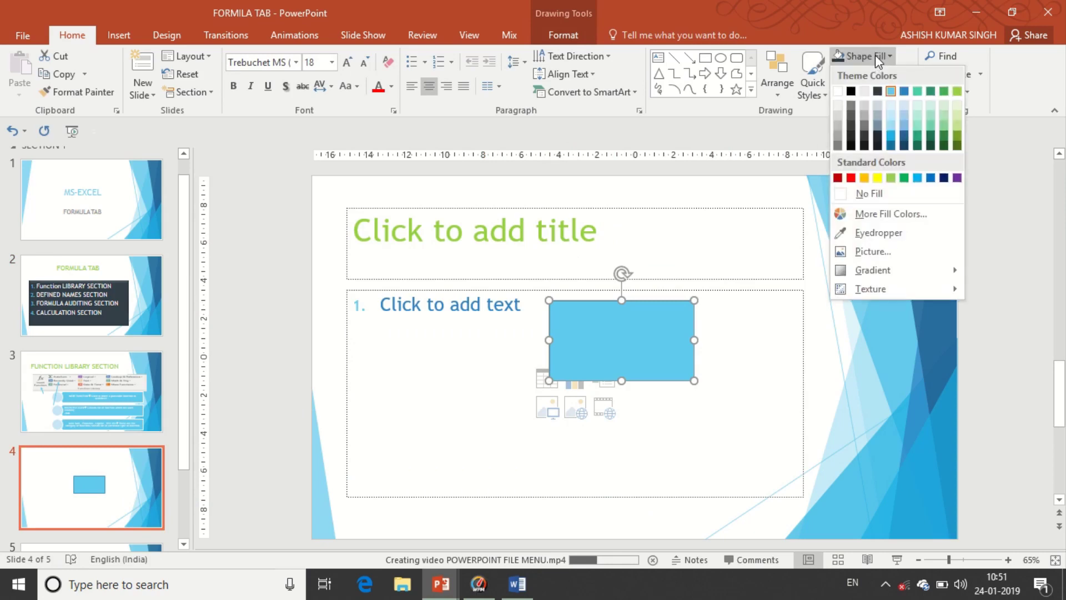
{"action": "left_click", "coordinate": [841, 104]}
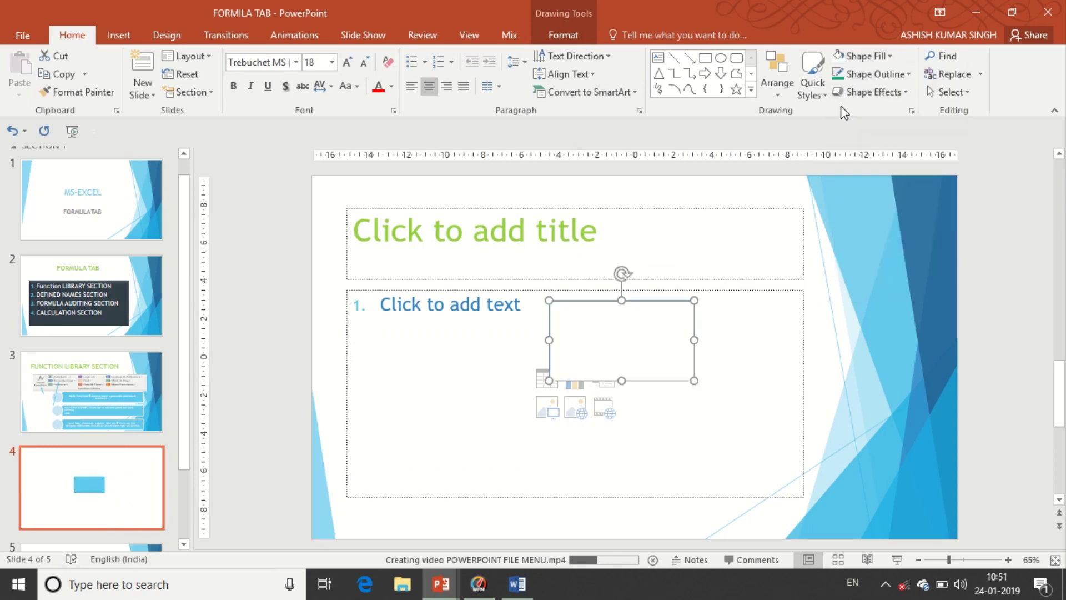
{"action": "left_click", "coordinate": [878, 73]}
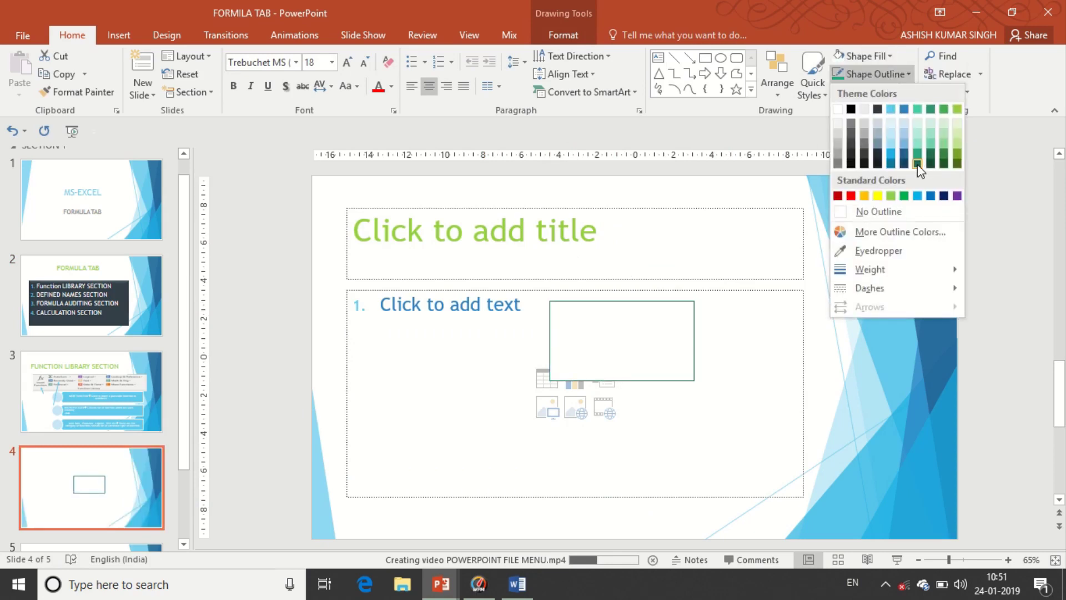
{"action": "left_click", "coordinate": [958, 195]}
{"action": "left_click", "coordinate": [888, 93]}
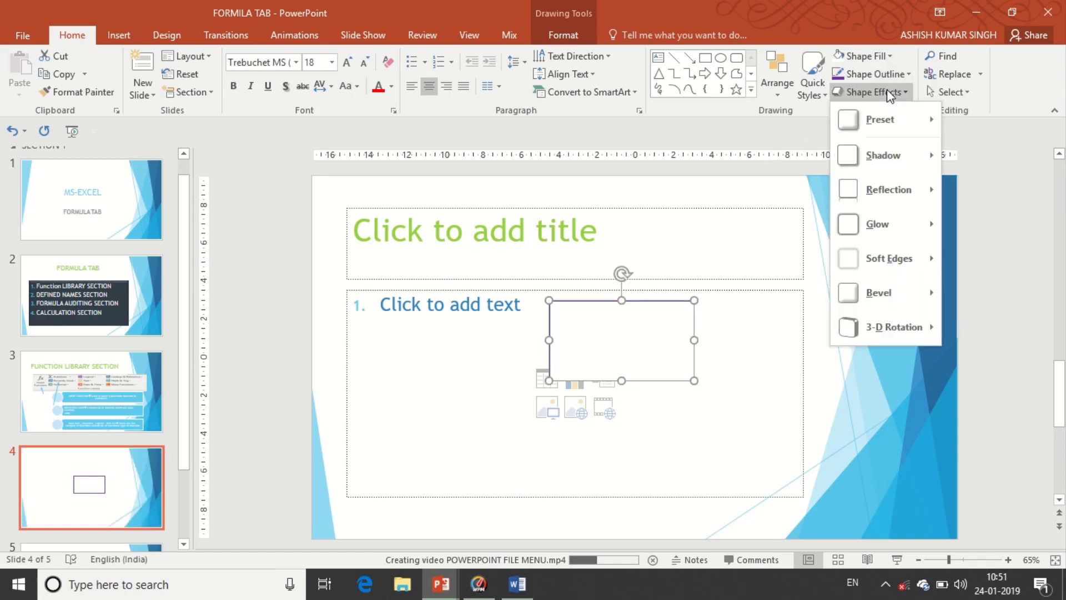
{"action": "mouse_move", "coordinate": [881, 119]}
{"action": "left_click", "coordinate": [863, 58]}
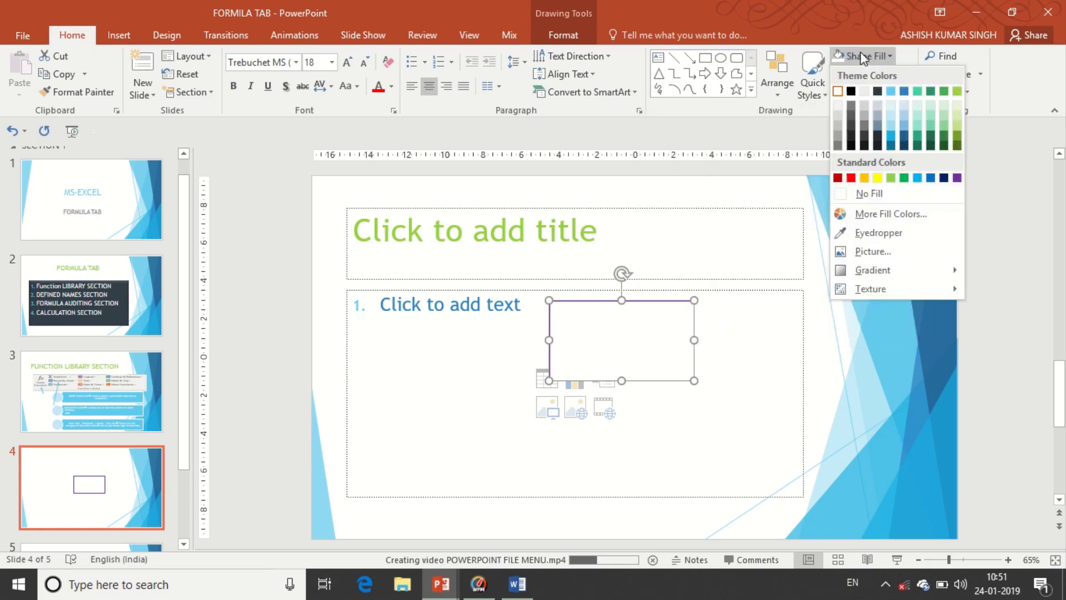
{"action": "left_click", "coordinate": [888, 92]}
- Add an outer shadow, reflection and green glow to the rectangle
{"action": "left_click", "coordinate": [878, 91]}
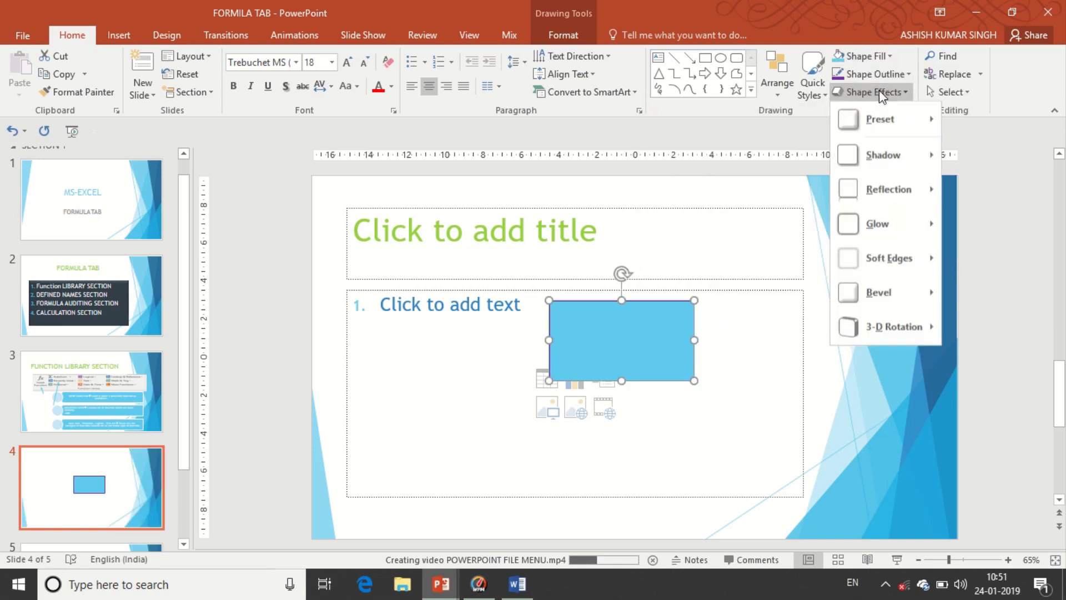
{"action": "mouse_move", "coordinate": [883, 155]}
{"action": "left_click", "coordinate": [749, 220]}
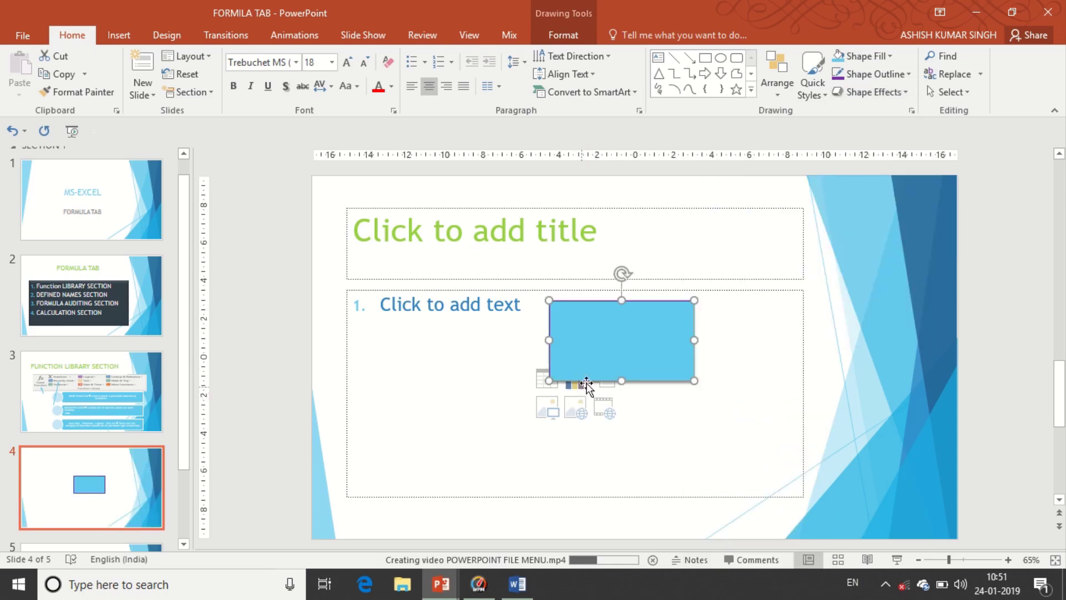
{"action": "left_click", "coordinate": [878, 92]}
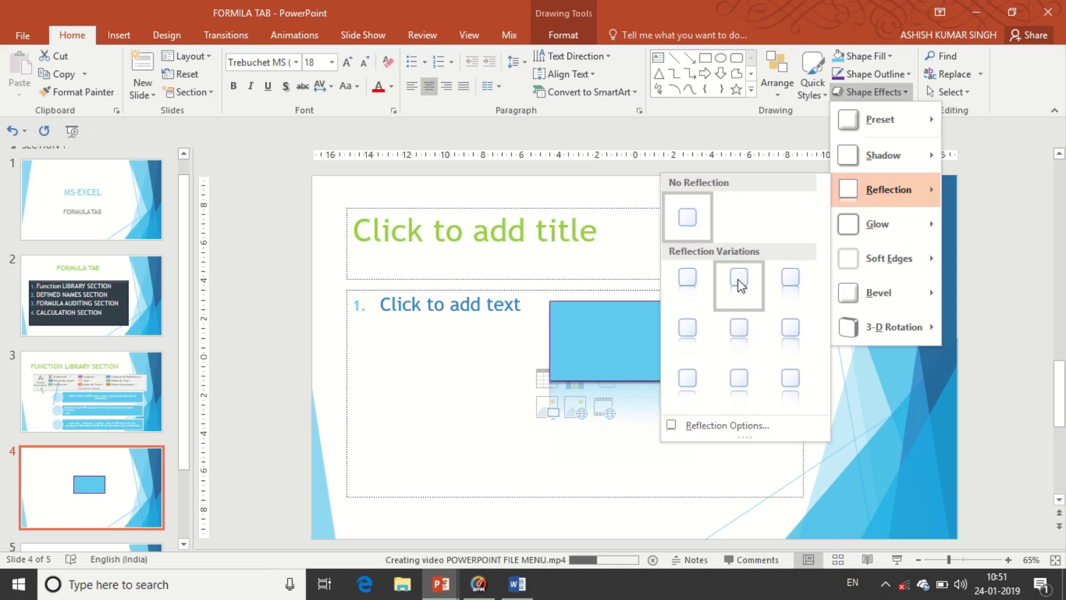
{"action": "mouse_move", "coordinate": [888, 190]}
{"action": "left_click", "coordinate": [740, 278]}
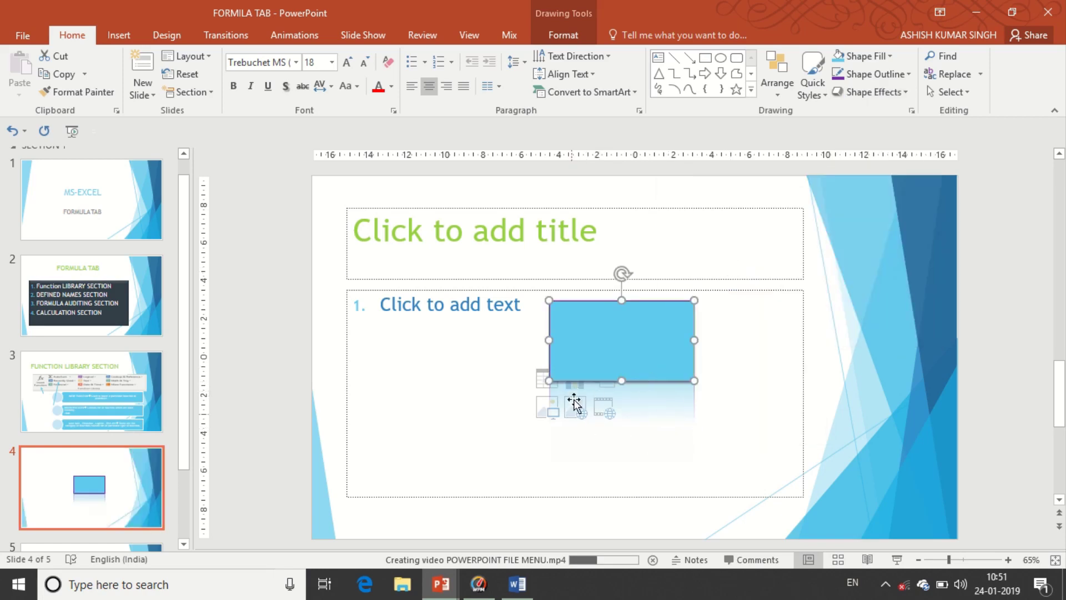
{"action": "left_click", "coordinate": [883, 93]}
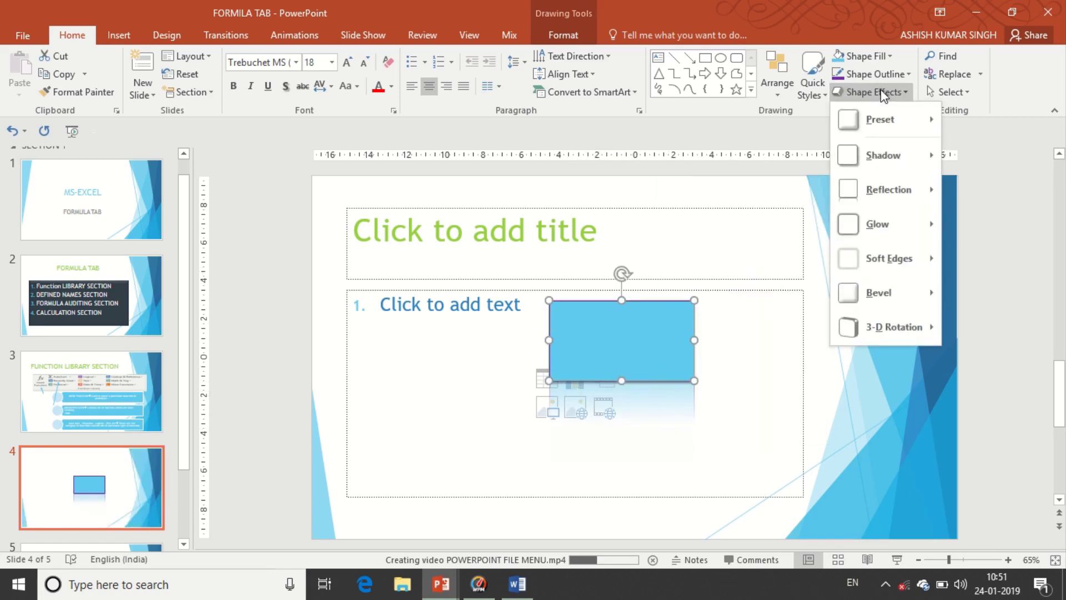
{"action": "mouse_move", "coordinate": [883, 224]}
{"action": "left_click", "coordinate": [748, 322]}
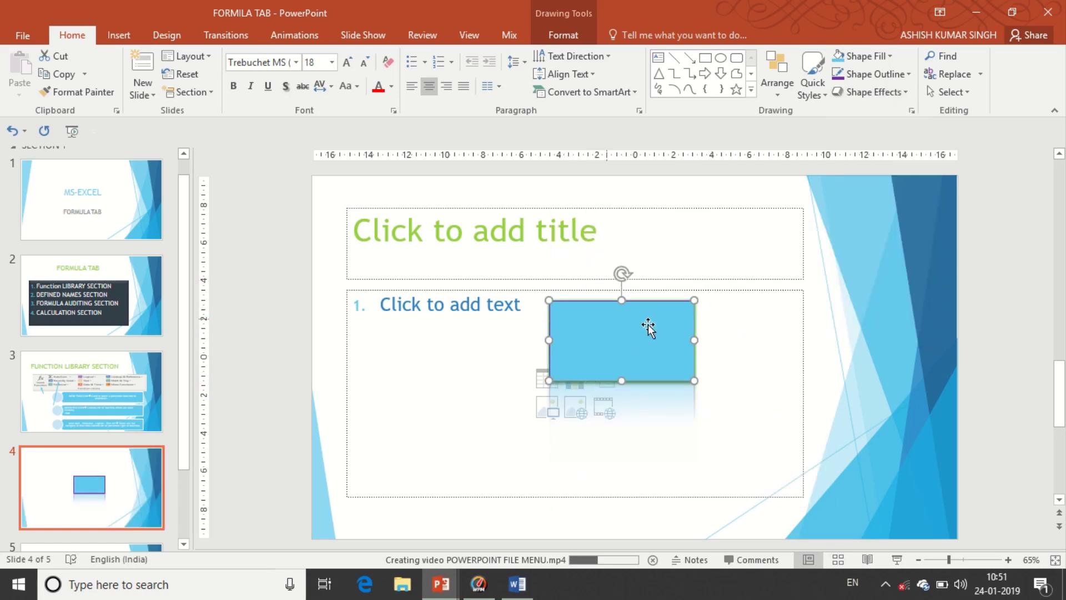
{"action": "left_click", "coordinate": [891, 93]}
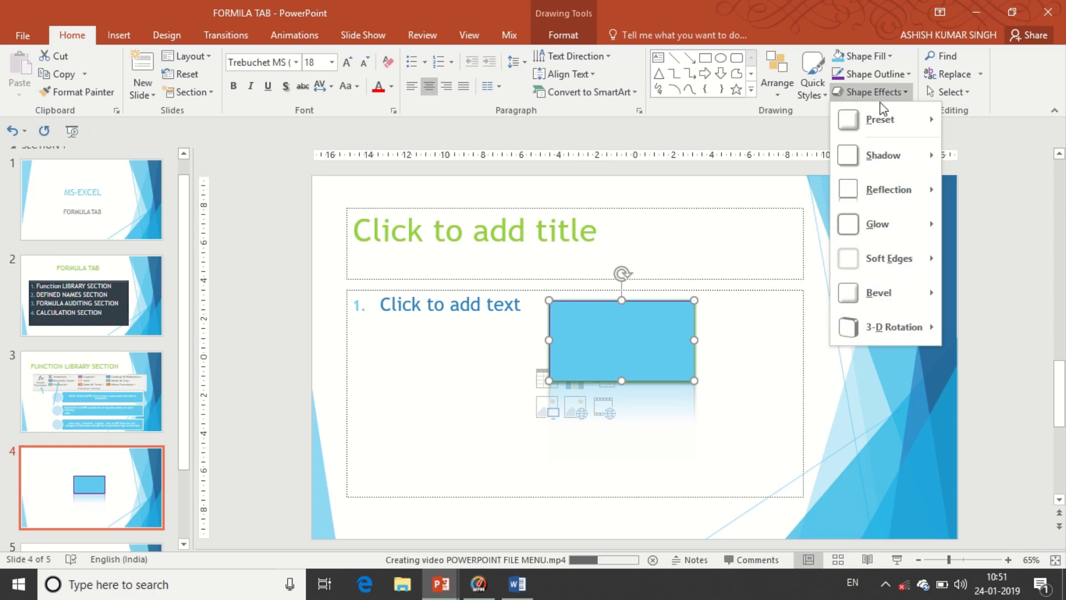
{"action": "mouse_move", "coordinate": [885, 119]}
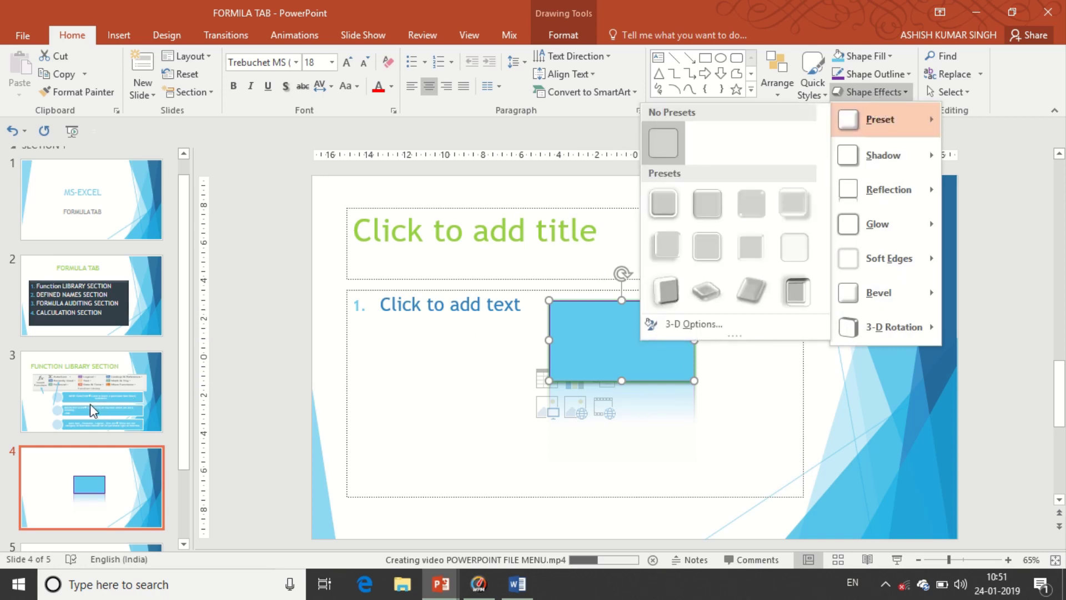
{"action": "left_click", "coordinate": [90, 404]}
{"action": "left_click", "coordinate": [96, 409]}
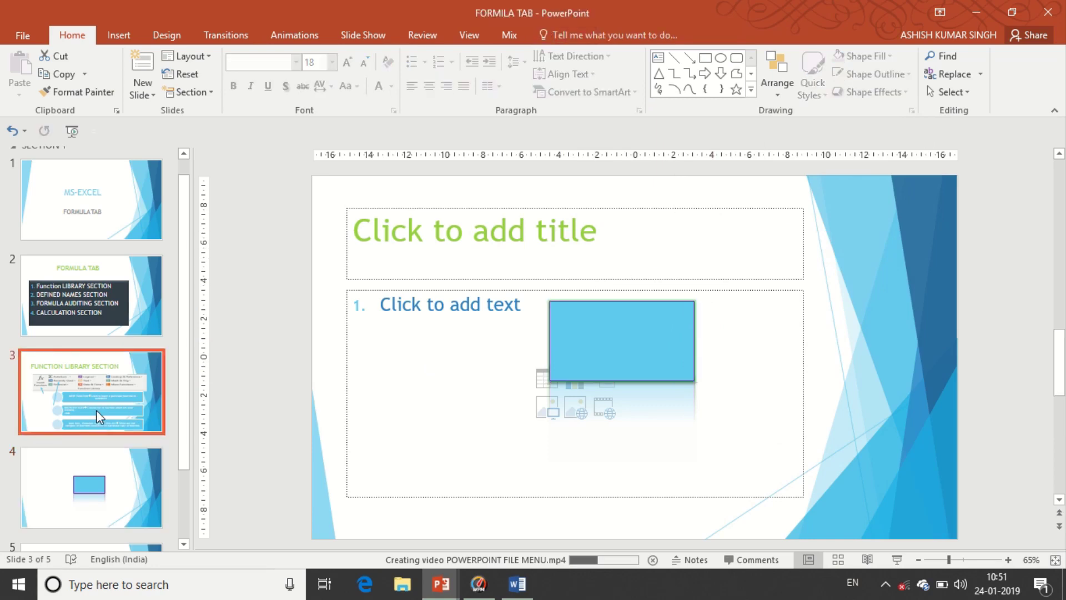
- Give the slide 3 SmartArt diagram a bevel edge, 3-D rotation and shadow
{"action": "left_click", "coordinate": [679, 390]}
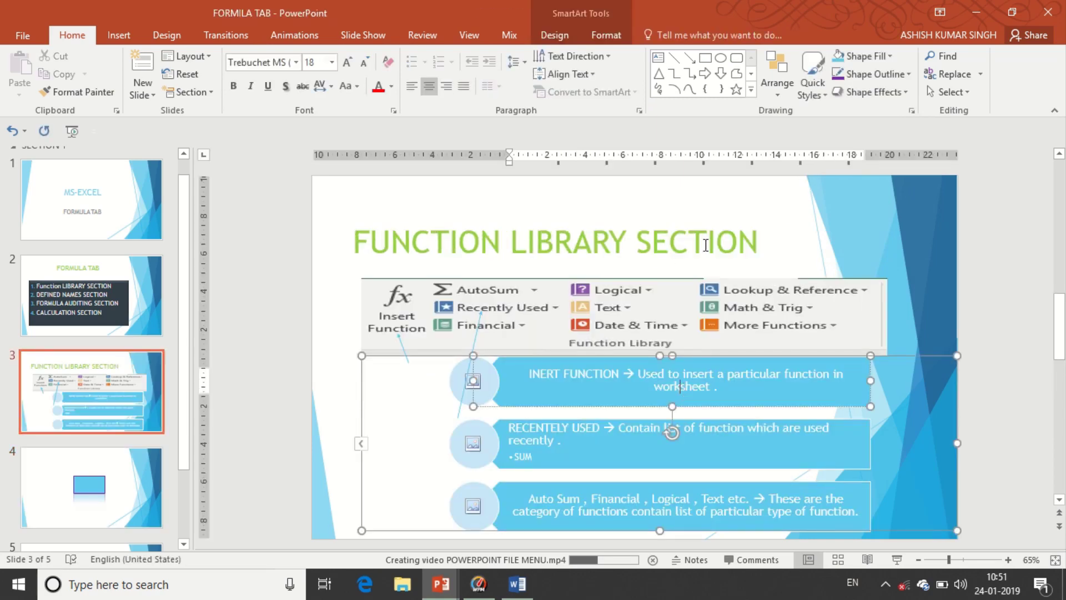
{"action": "left_click", "coordinate": [870, 91]}
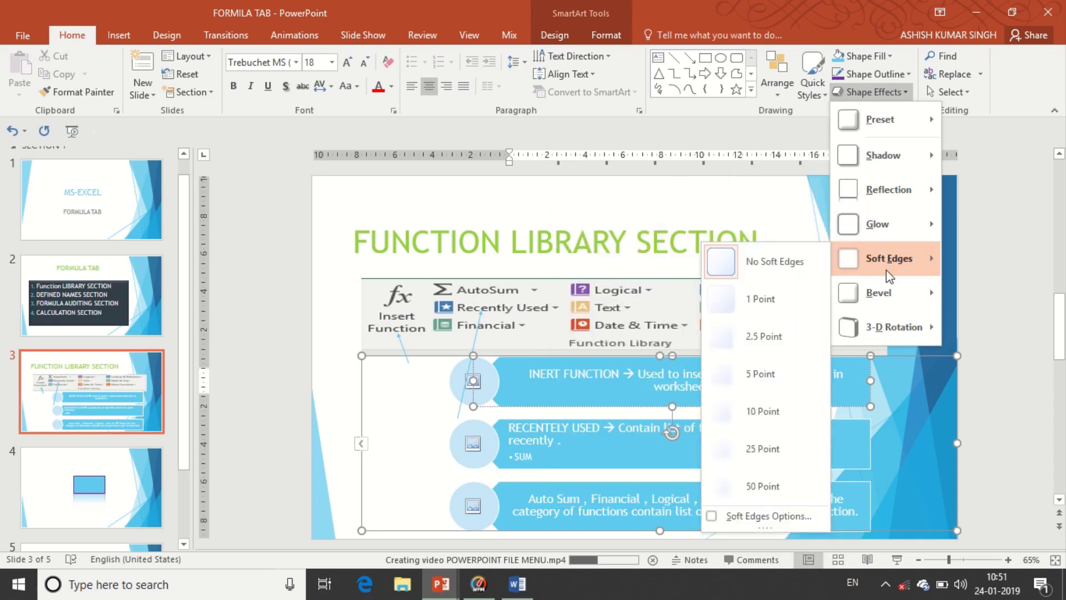
{"action": "mouse_move", "coordinate": [883, 292]}
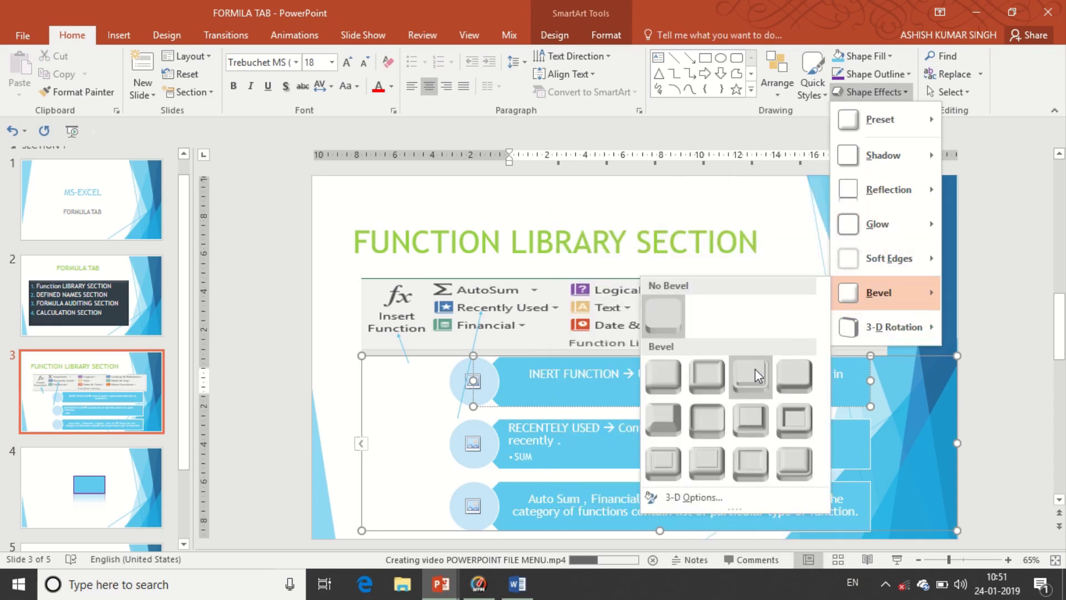
{"action": "left_click", "coordinate": [754, 369]}
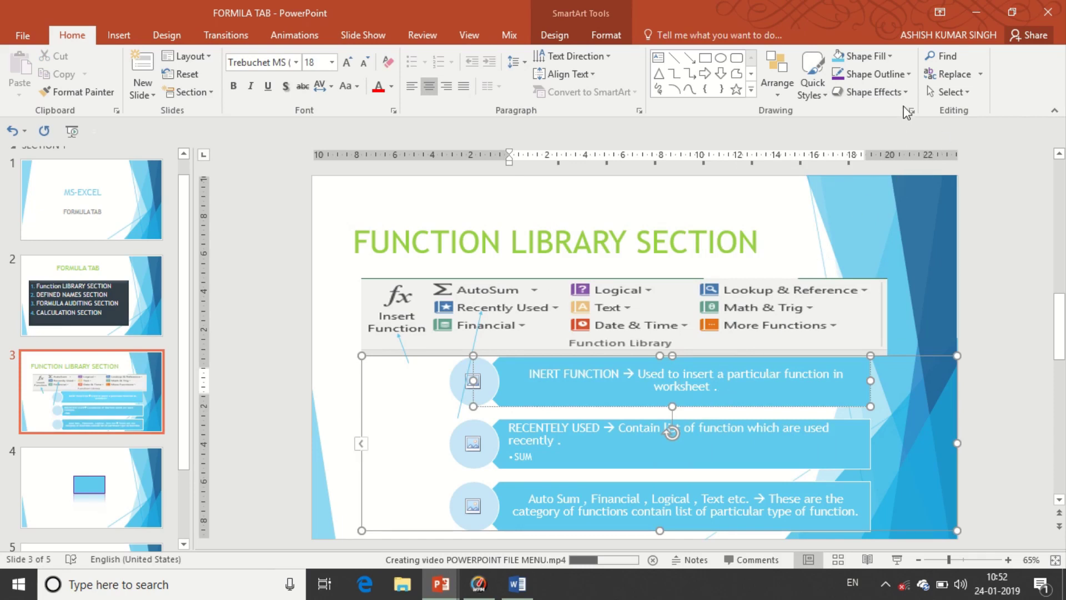
{"action": "left_click", "coordinate": [878, 92]}
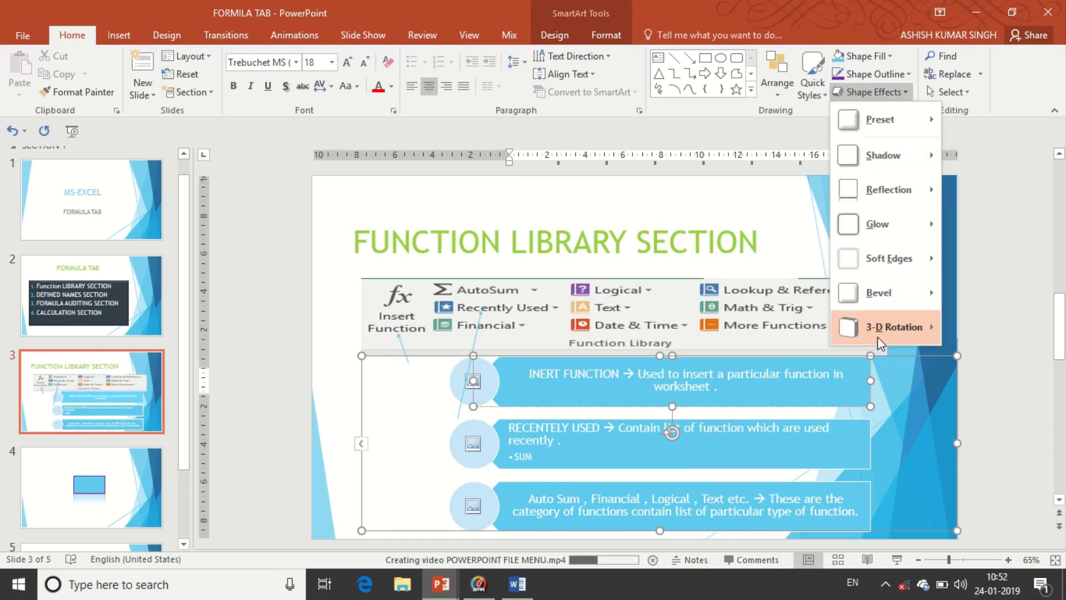
{"action": "mouse_move", "coordinate": [889, 326]}
{"action": "left_click", "coordinate": [716, 218]}
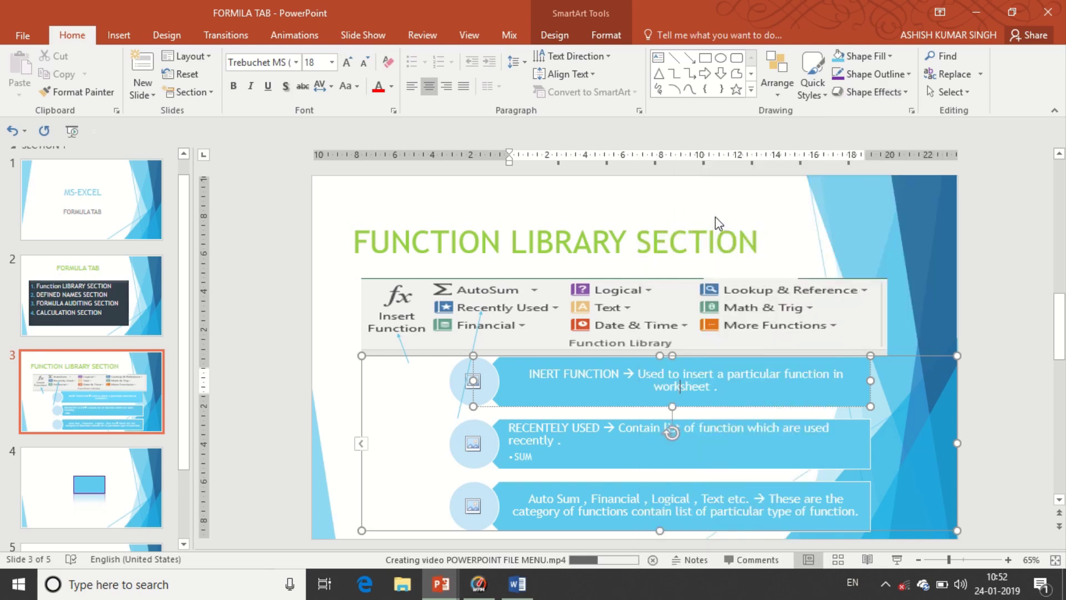
{"action": "left_click", "coordinate": [884, 93]}
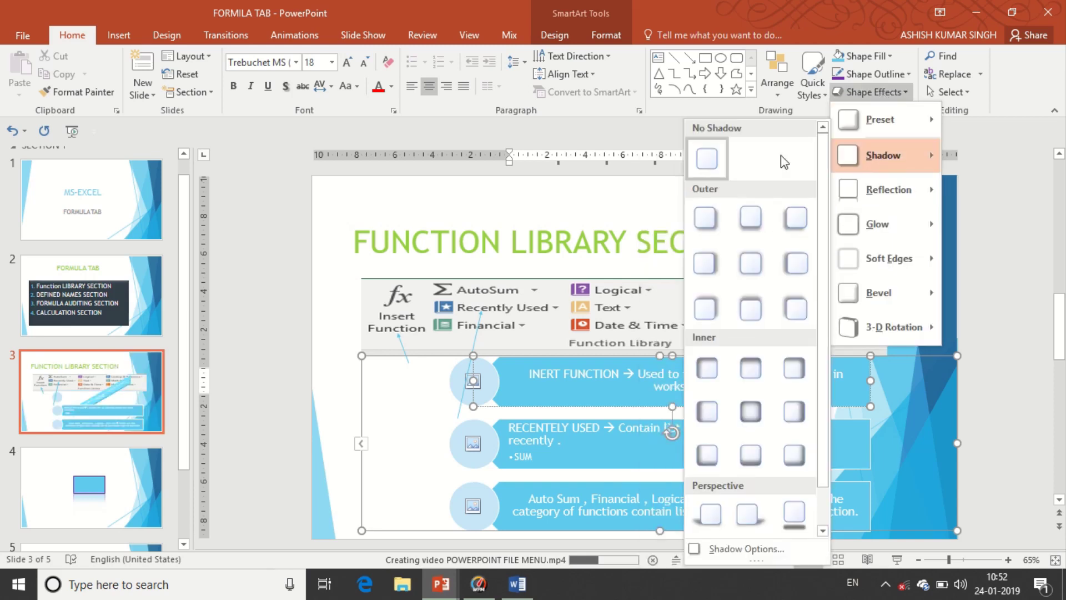
{"action": "left_click", "coordinate": [752, 275]}
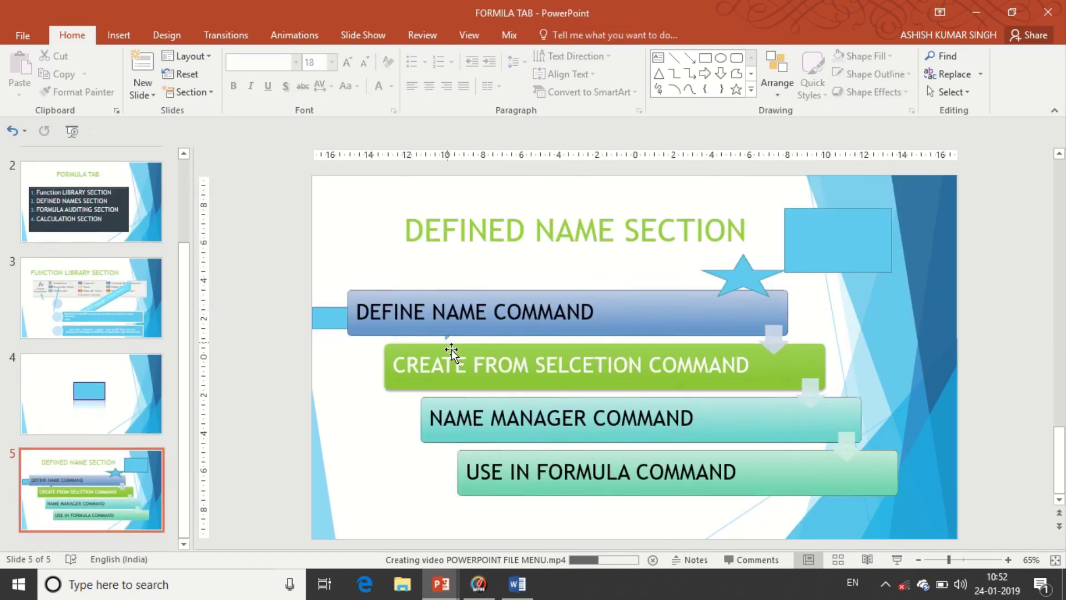
{"action": "left_click", "coordinate": [455, 345]}
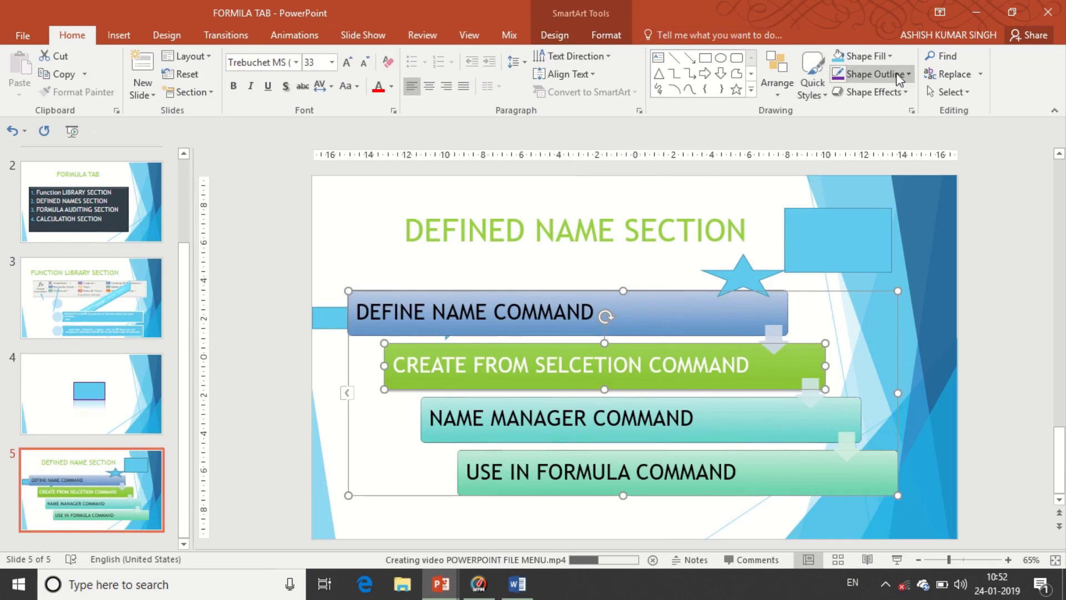
{"action": "left_click", "coordinate": [887, 93]}
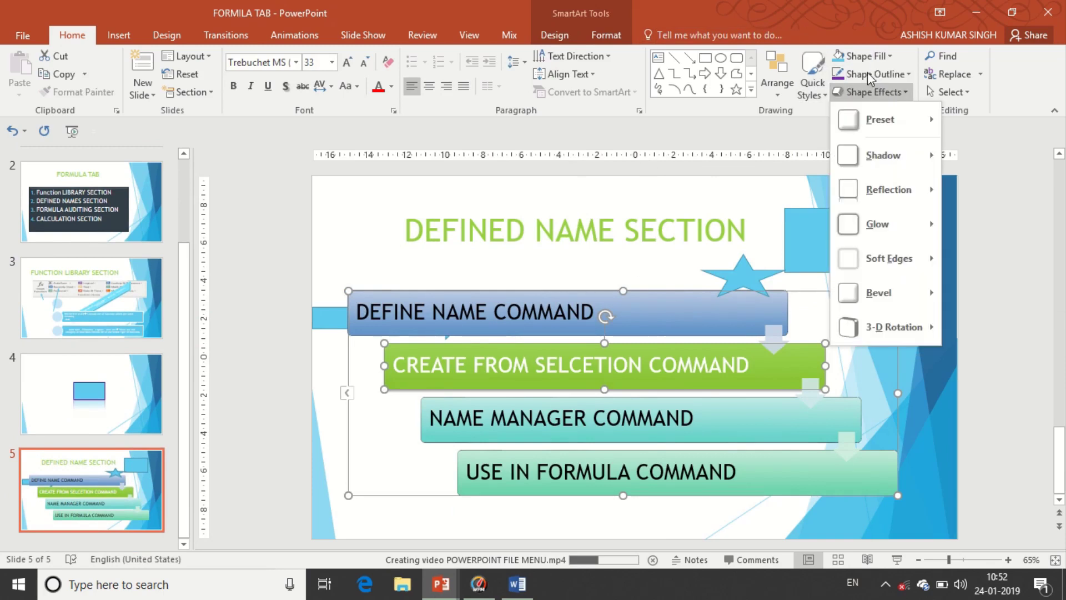
{"action": "left_click", "coordinate": [775, 131]}
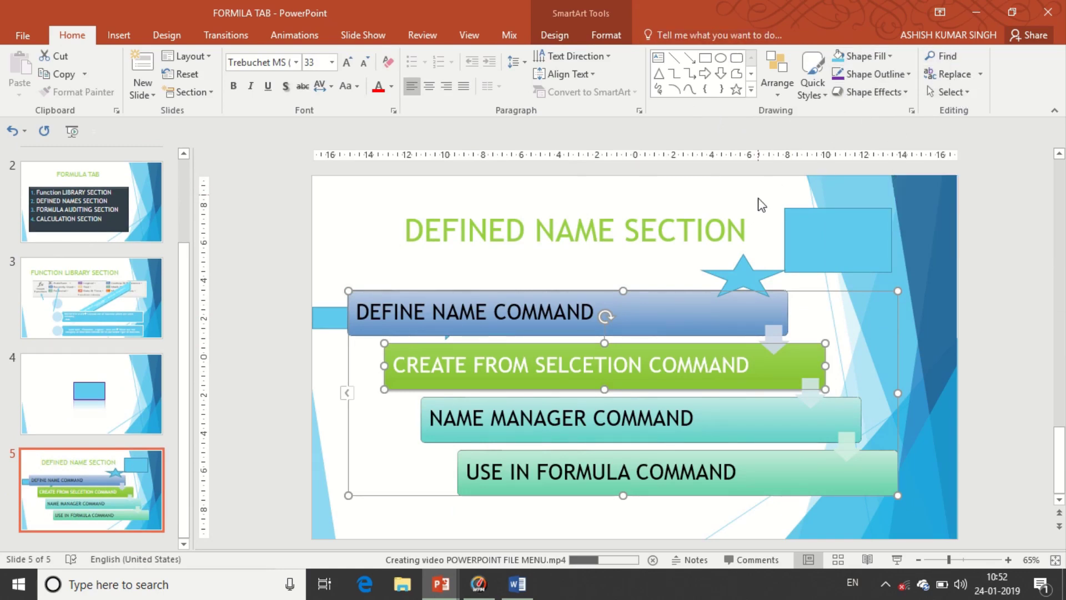
{"action": "left_click", "coordinate": [970, 95]}
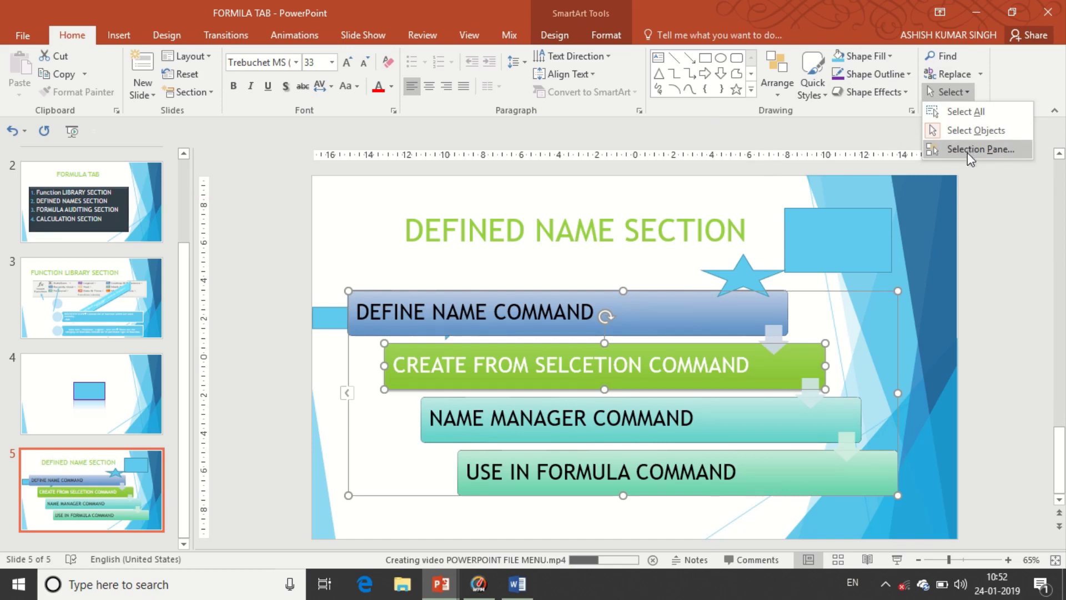
{"action": "left_click", "coordinate": [766, 149]}
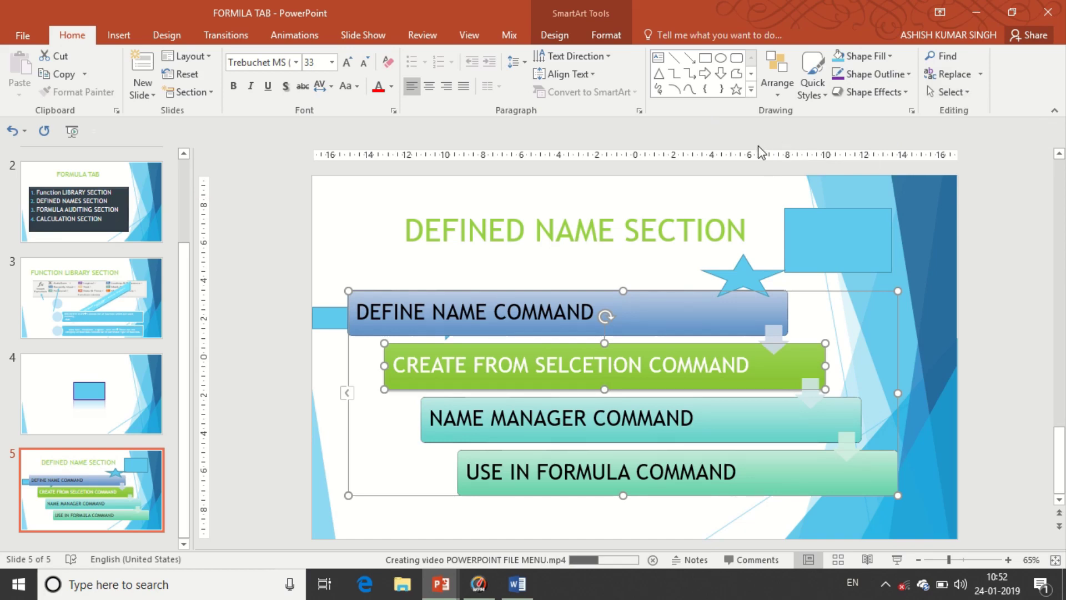